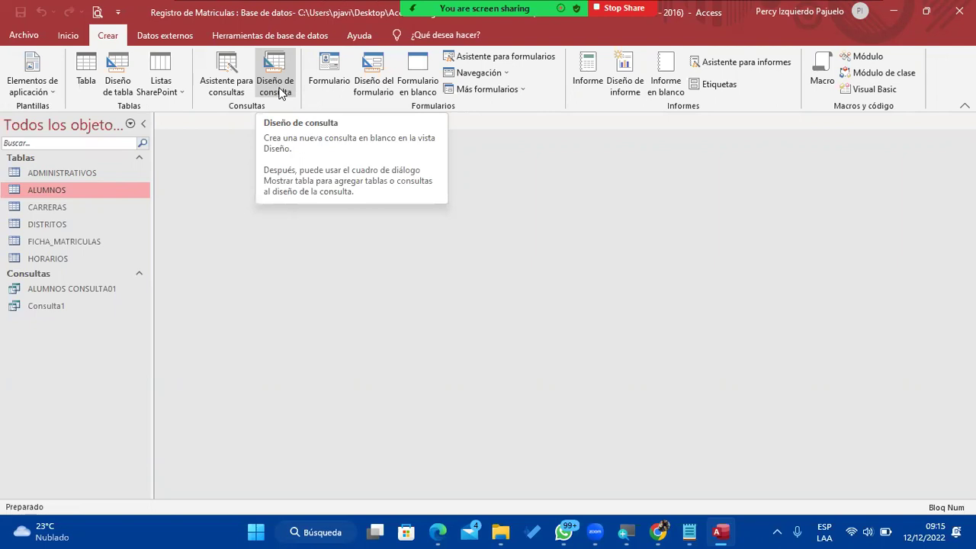
Start a new query in Design view and glance at the exercise notes in Notepad.
click(279, 90)
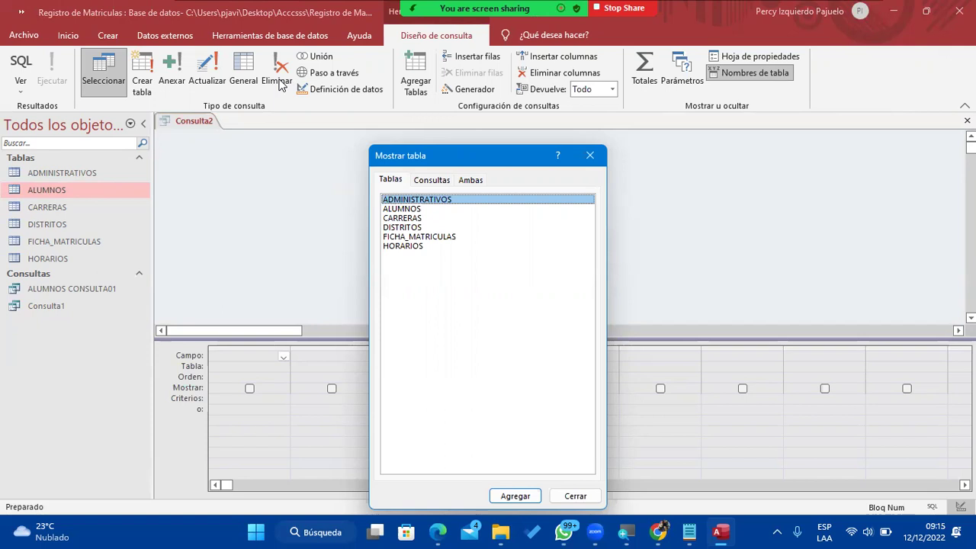
click(691, 533)
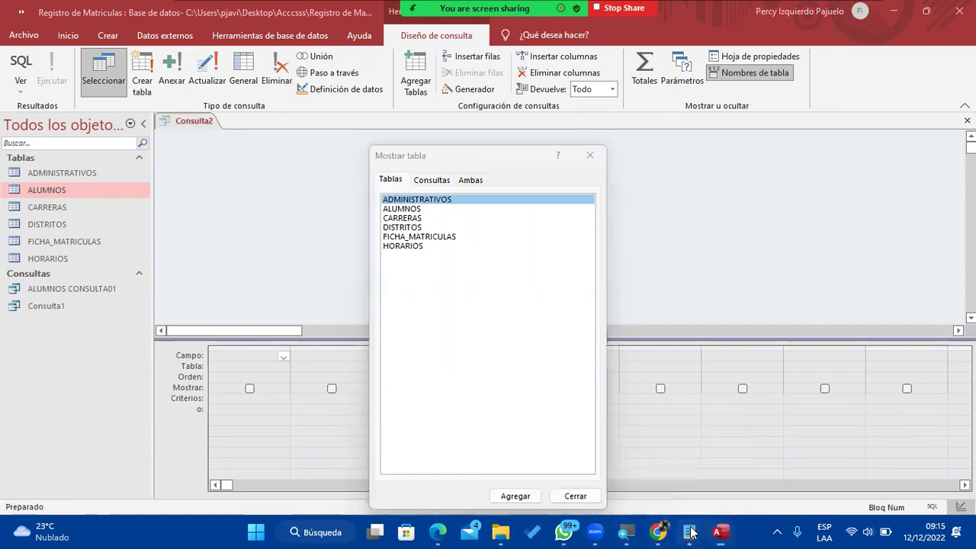
click(755, 469)
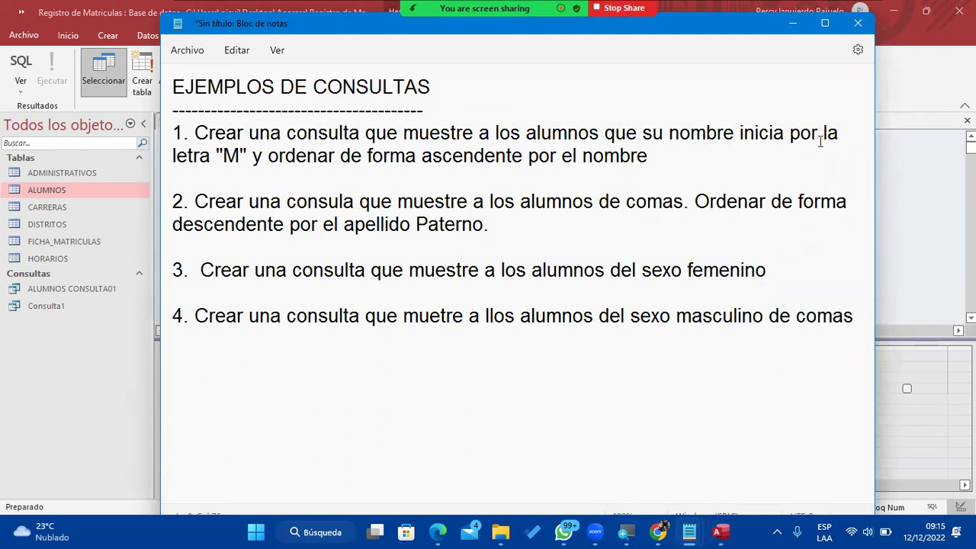
click(792, 25)
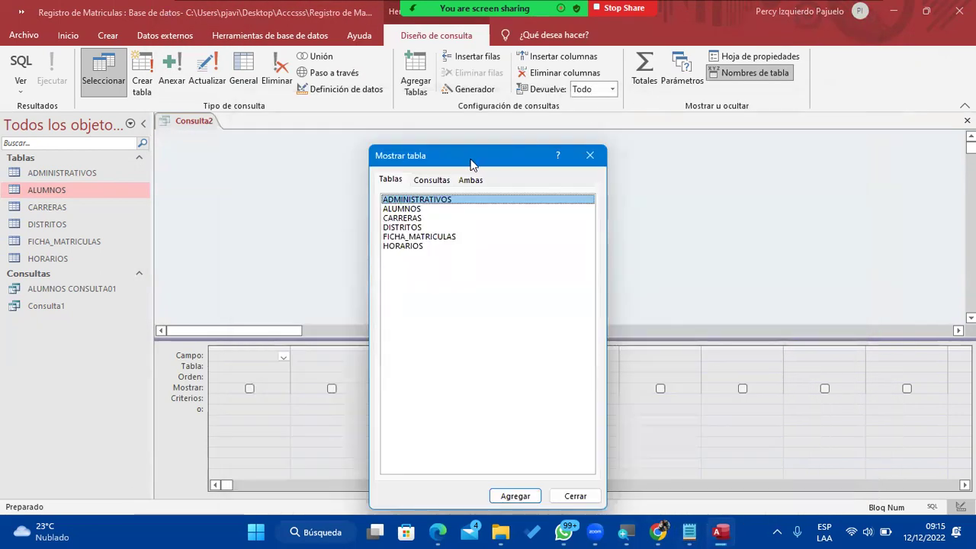
Add the ALUMNOS table to the query from Mostrar tabla.
click(421, 210)
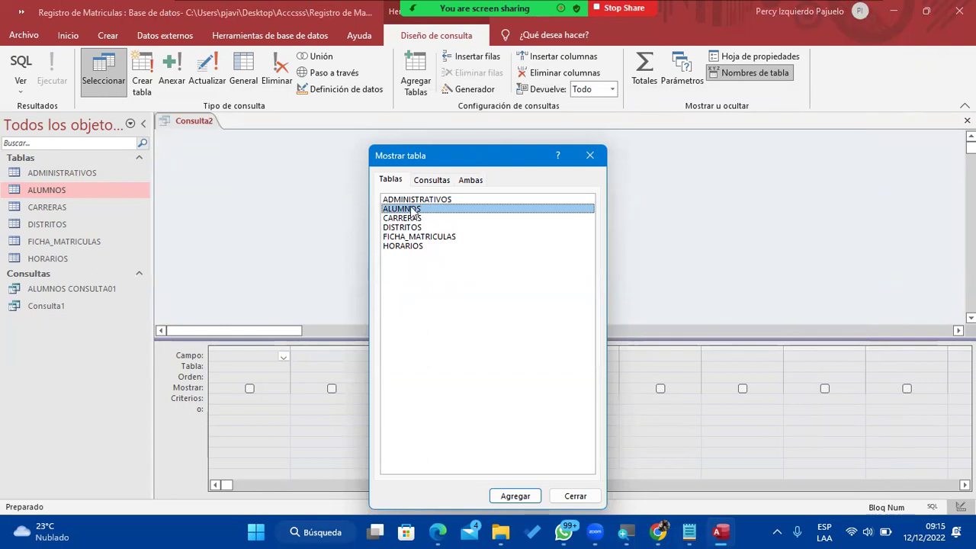
mouse_move(509, 526)
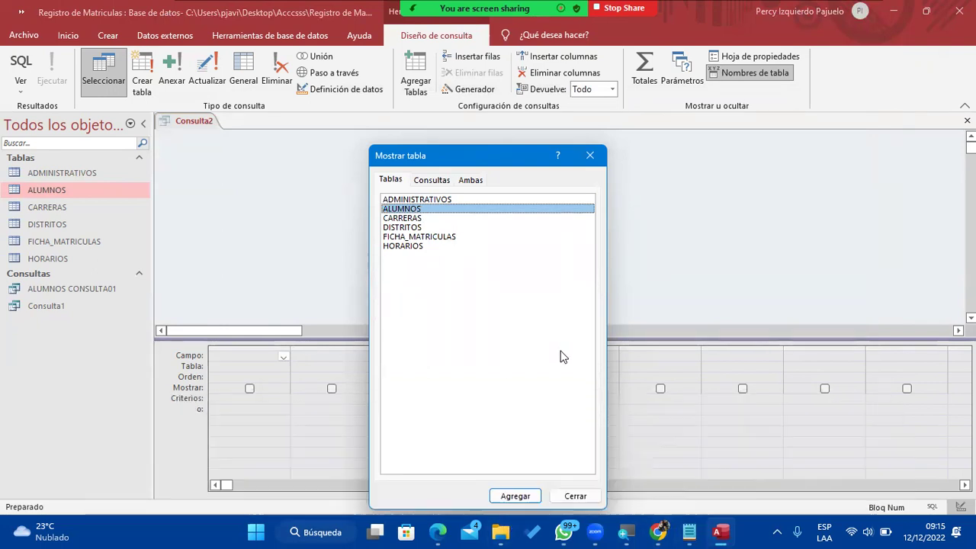
click(514, 496)
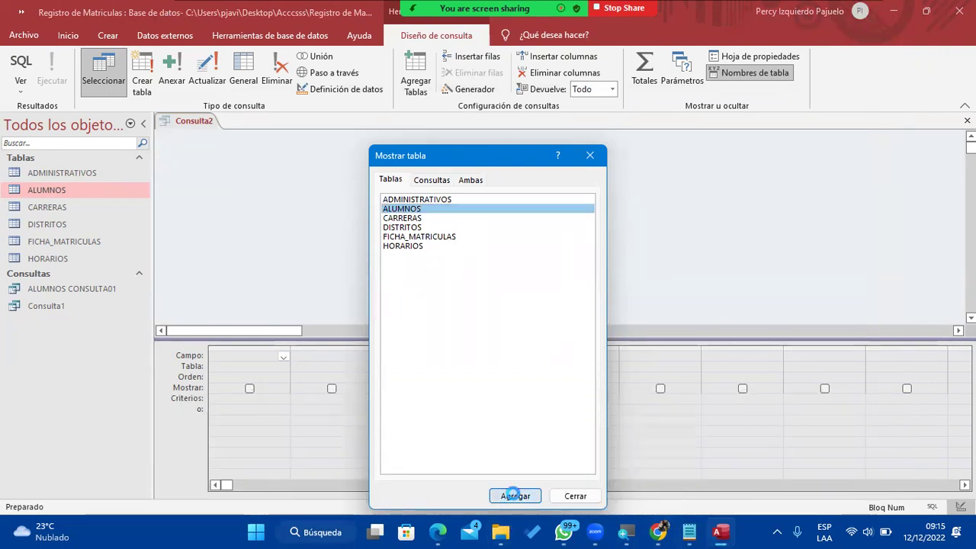
click(573, 496)
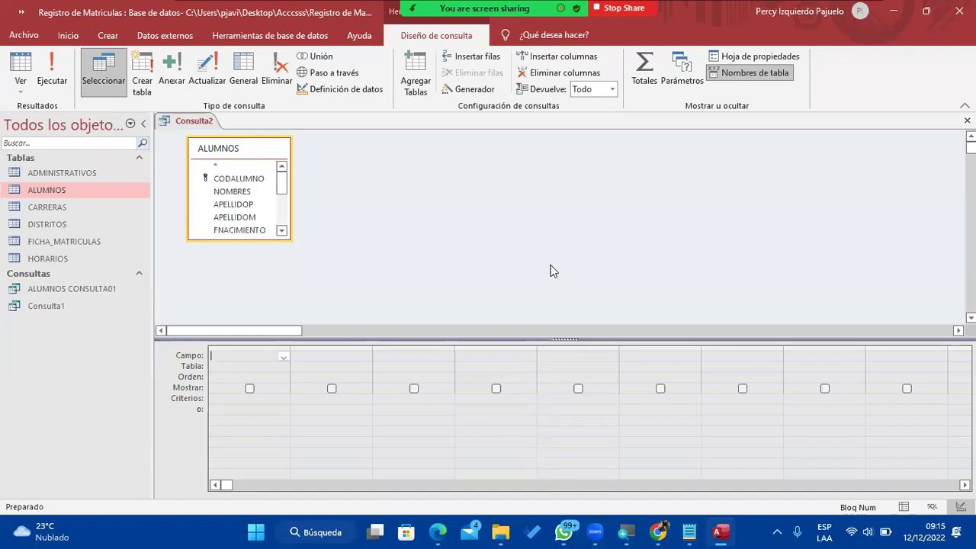
Add CODALUMNO, NOMBRES, APELLIDOP, APELLIDOM and FNACIMIENTO to the query grid.
drag(279, 181, 318, 161)
click(254, 179)
double_click(256, 179)
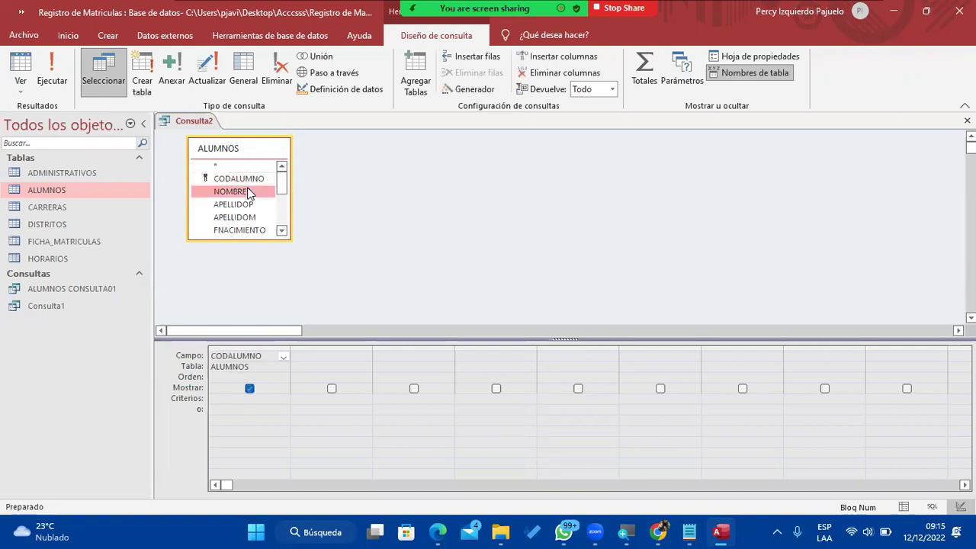
double_click(253, 191)
double_click(260, 206)
double_click(257, 217)
double_click(262, 231)
Add DIRECCION, CELULAR and GENERO to the query grid.
scroll(281, 194, down, 3)
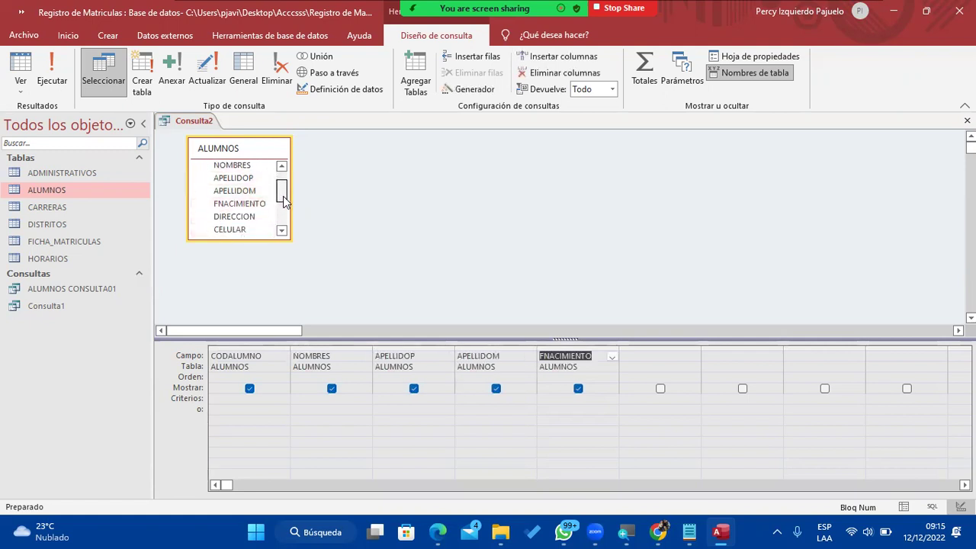
click(256, 209)
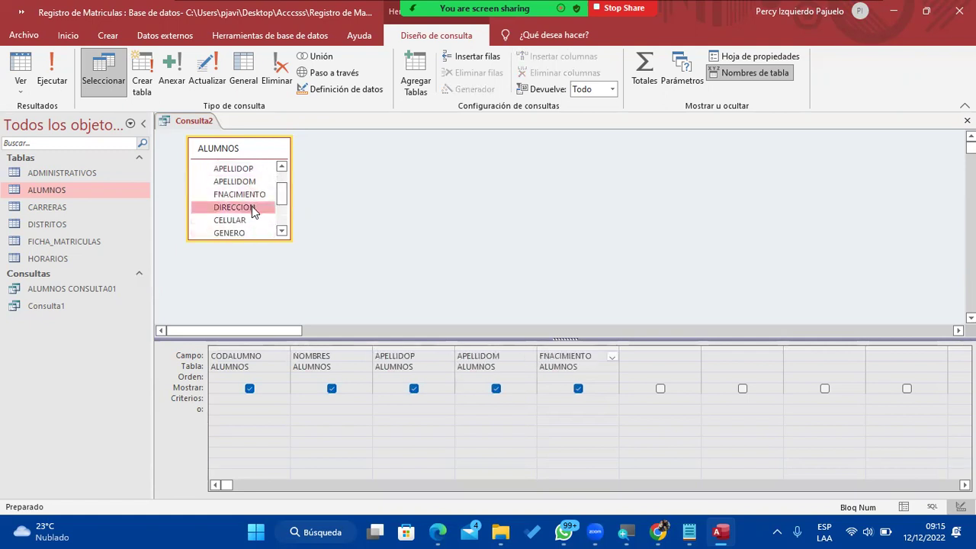
double_click(252, 209)
double_click(249, 221)
click(250, 233)
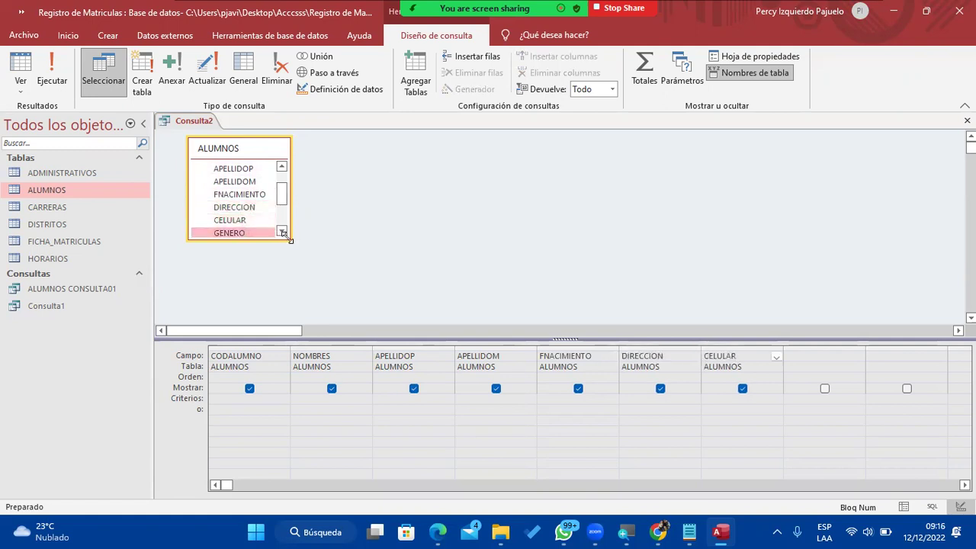
double_click(248, 233)
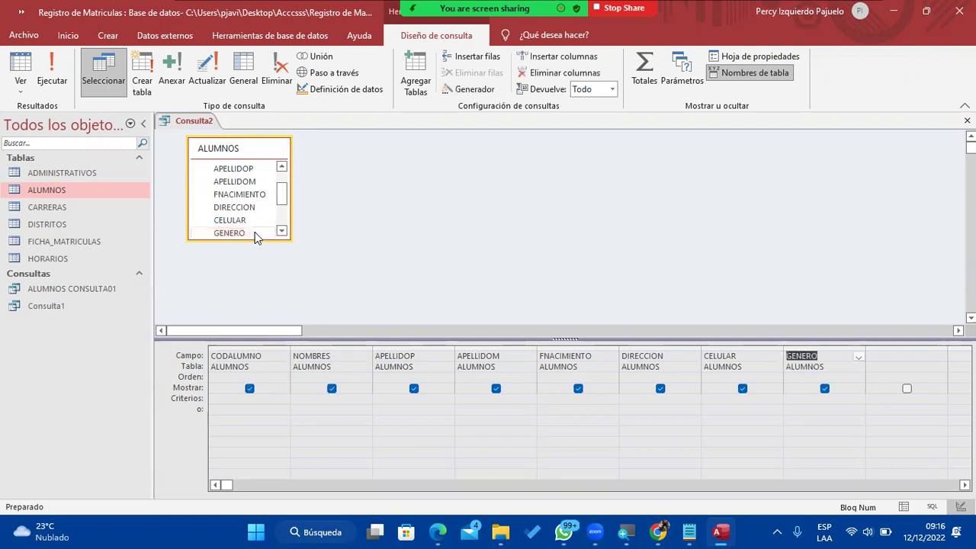
scroll(282, 231, down, 1)
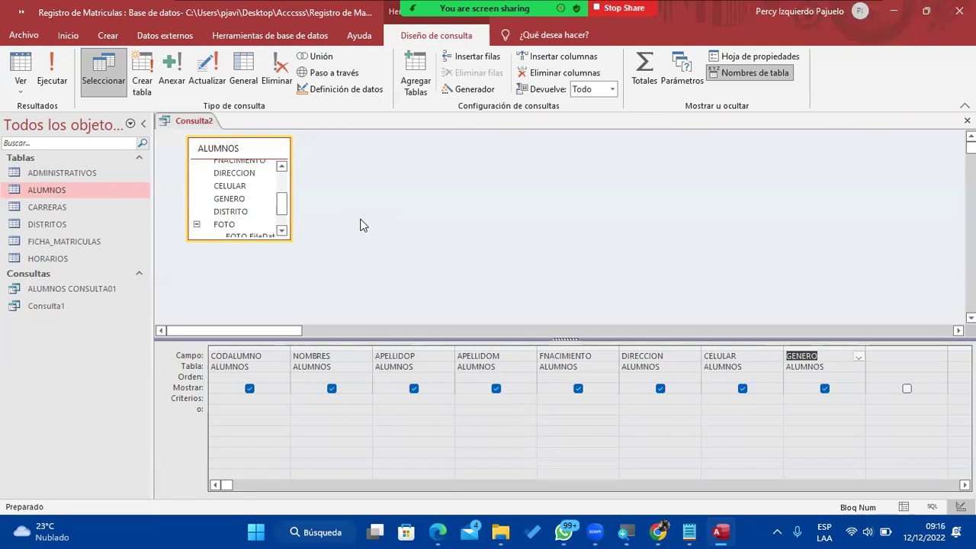
mouse_move(689, 532)
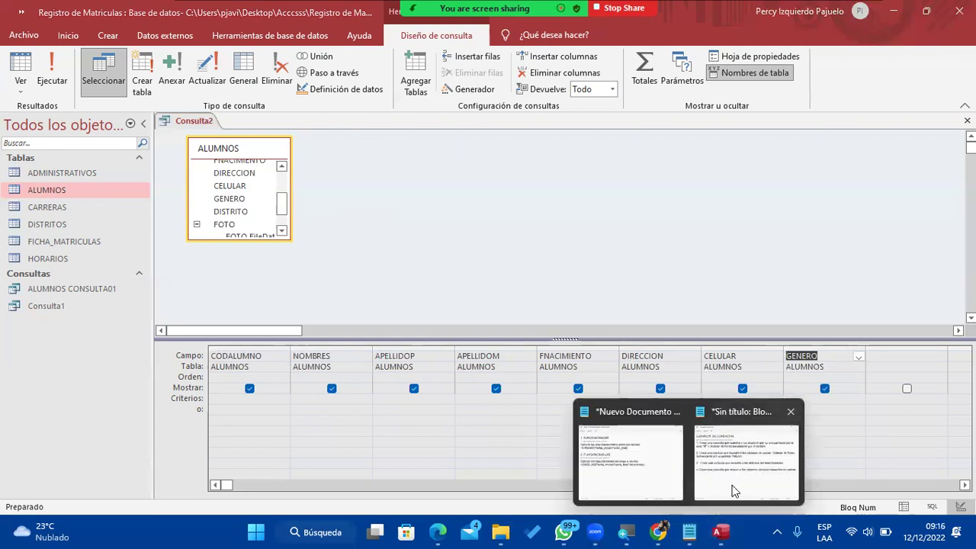
click(735, 491)
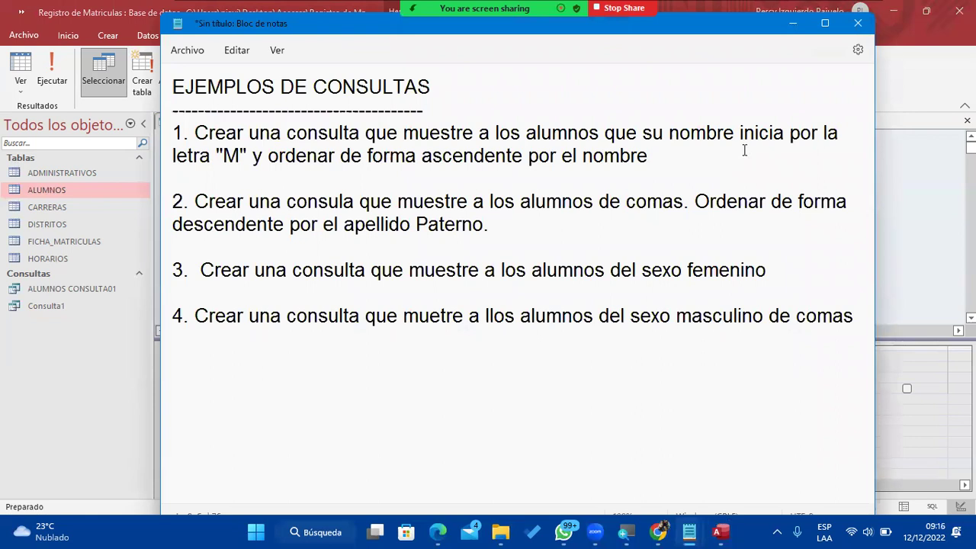
click(793, 25)
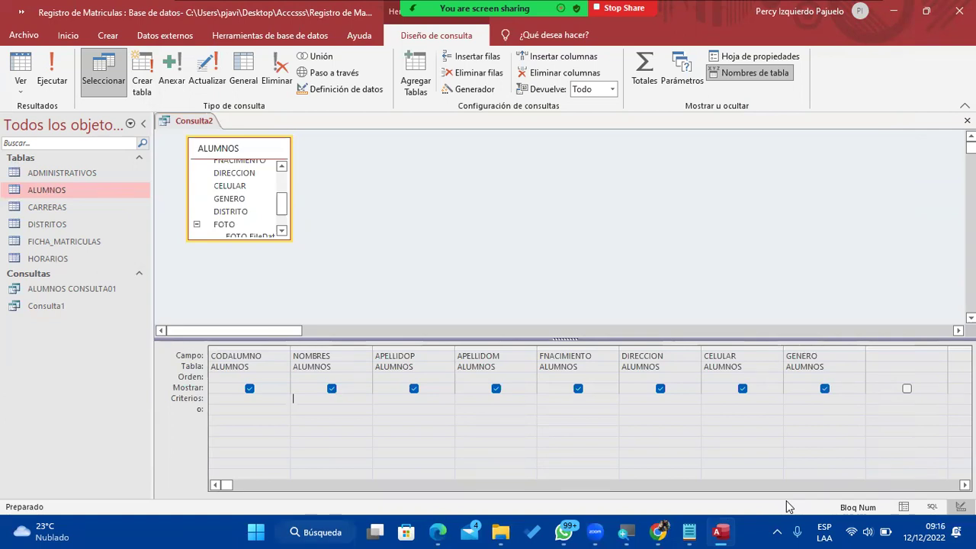
Enter the criterion como "M*" in the NOMBRES Criterios cell.
text(como "M*")
key(Tab)
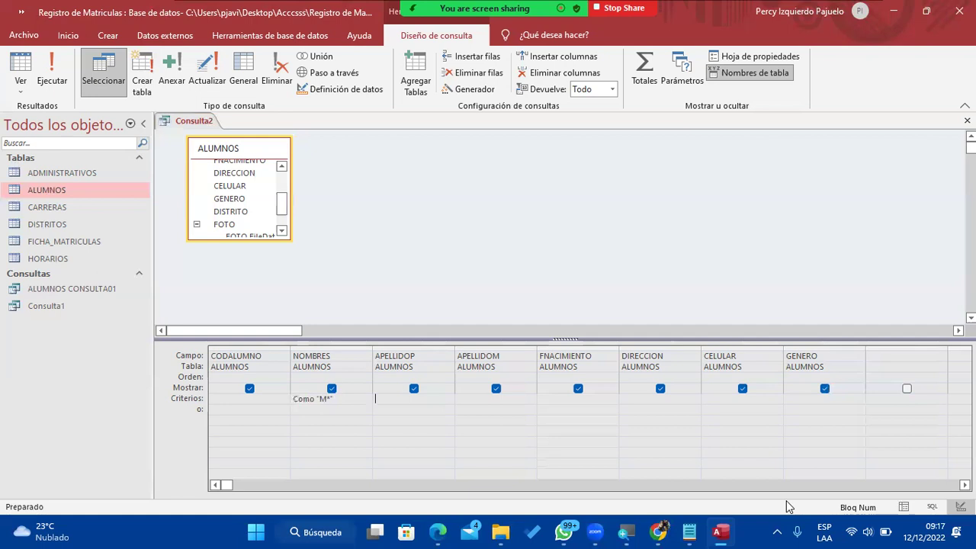
Review the sort-by-name requirement of exercise 1 in the Notepad notes.
mouse_move(690, 530)
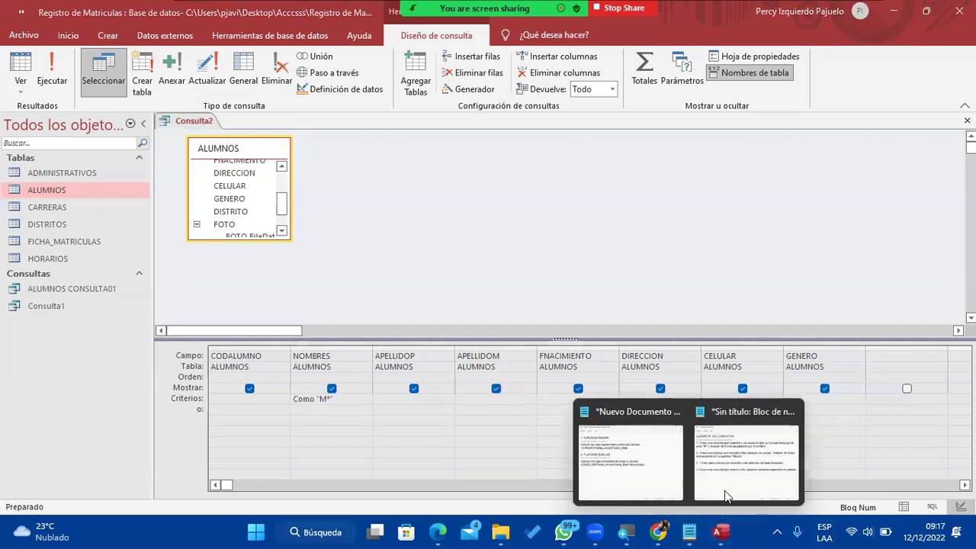
click(741, 473)
drag(676, 155, 349, 157)
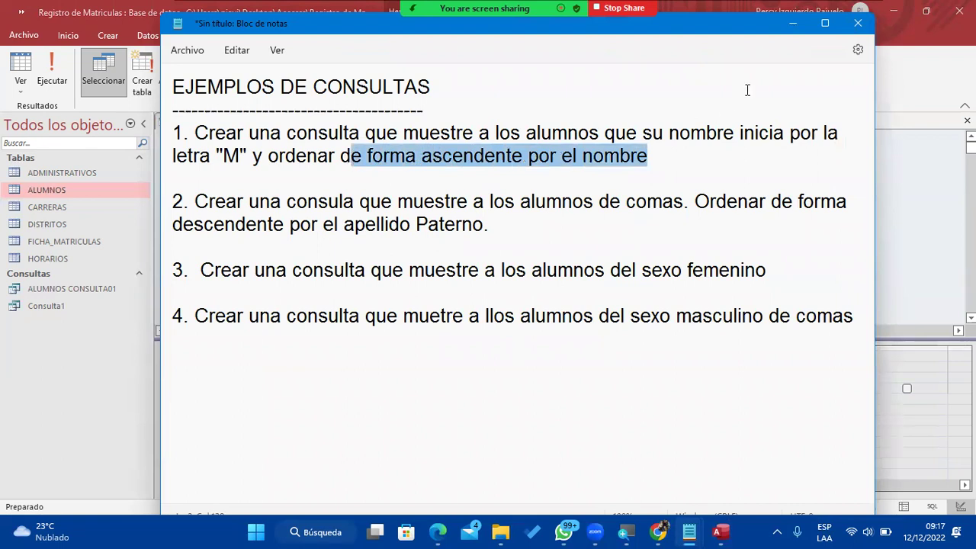
click(786, 29)
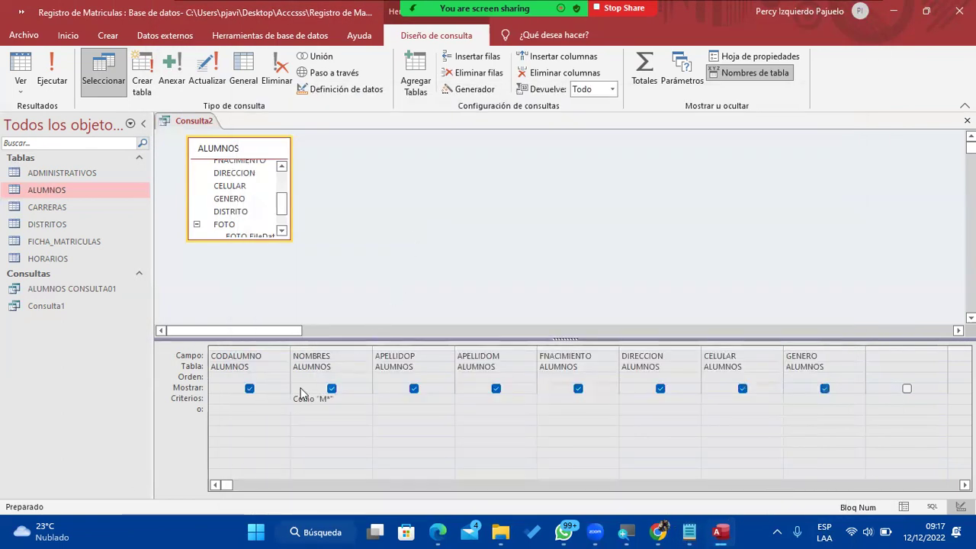
Set the NOMBRES Orden cell to Ascendente.
click(221, 375)
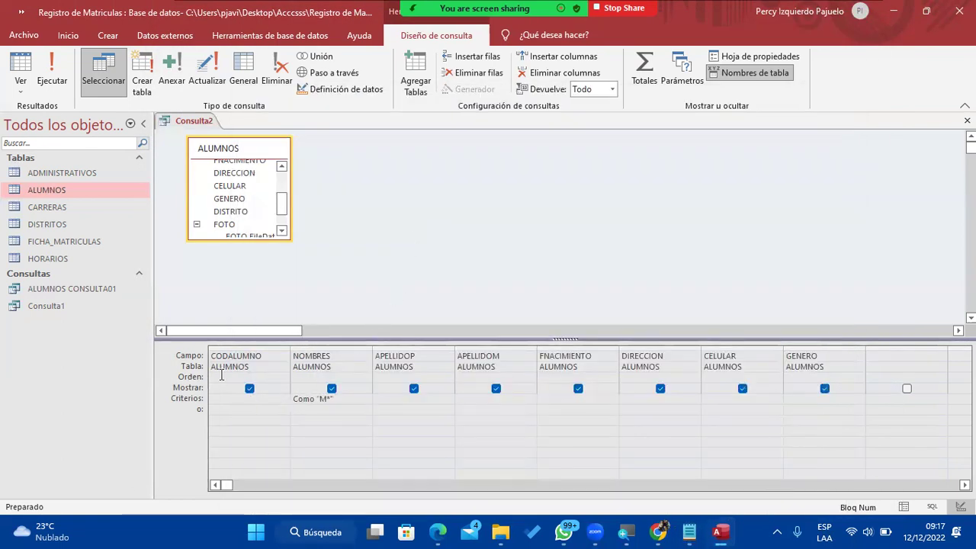
click(328, 376)
click(366, 377)
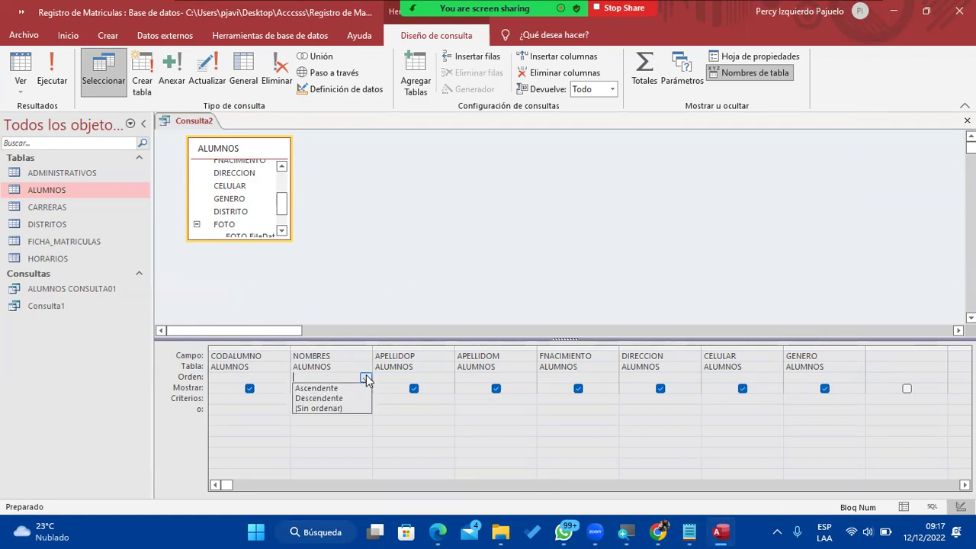
click(361, 389)
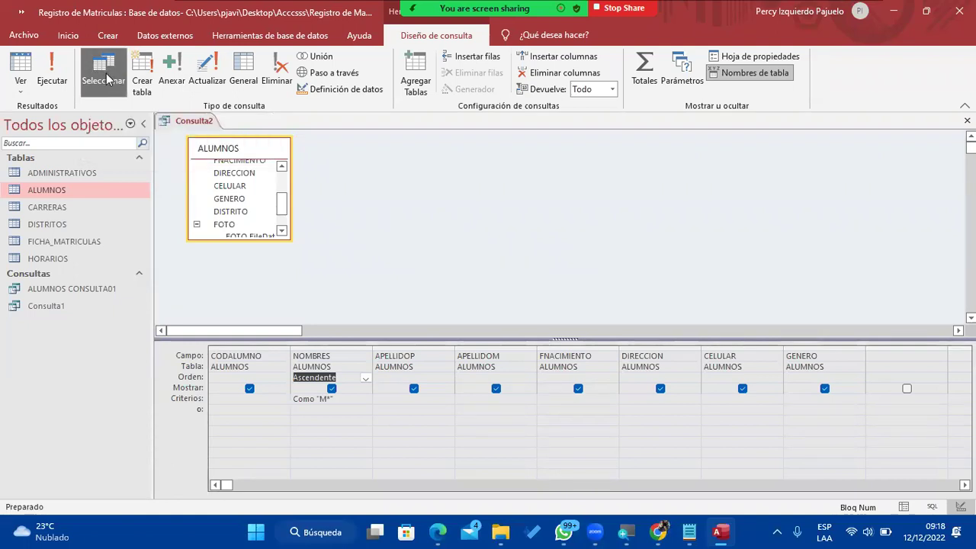
Run the query, return to Design view, run it again, then save it.
click(51, 81)
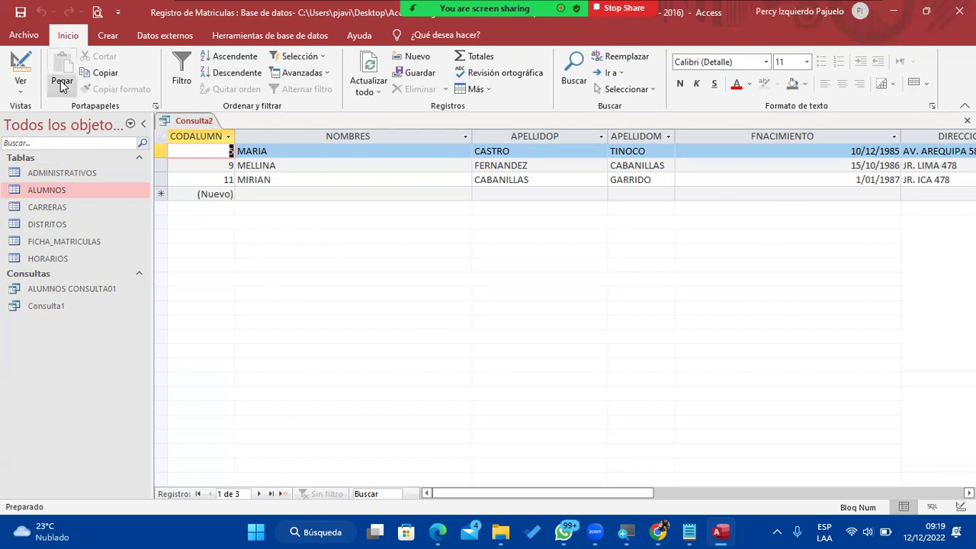
click(34, 79)
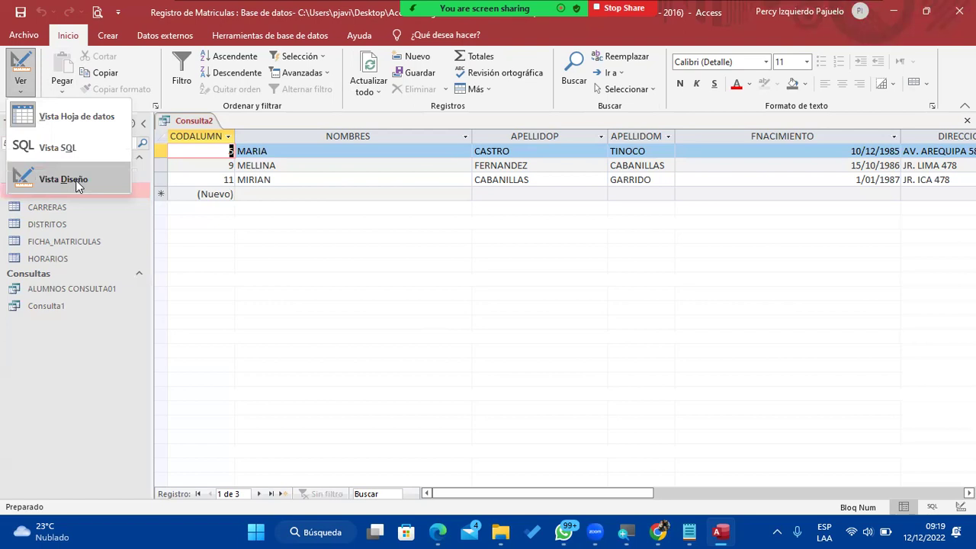
click(75, 180)
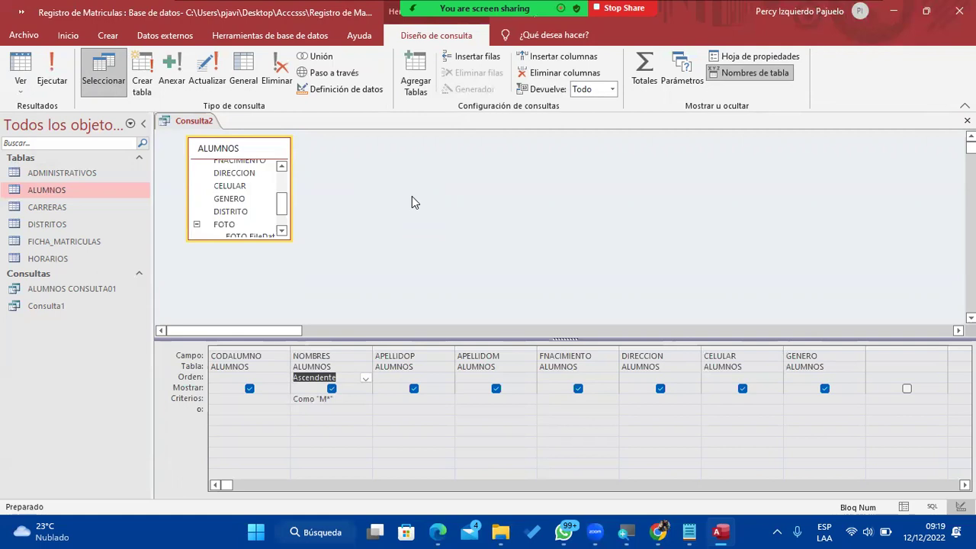
click(51, 71)
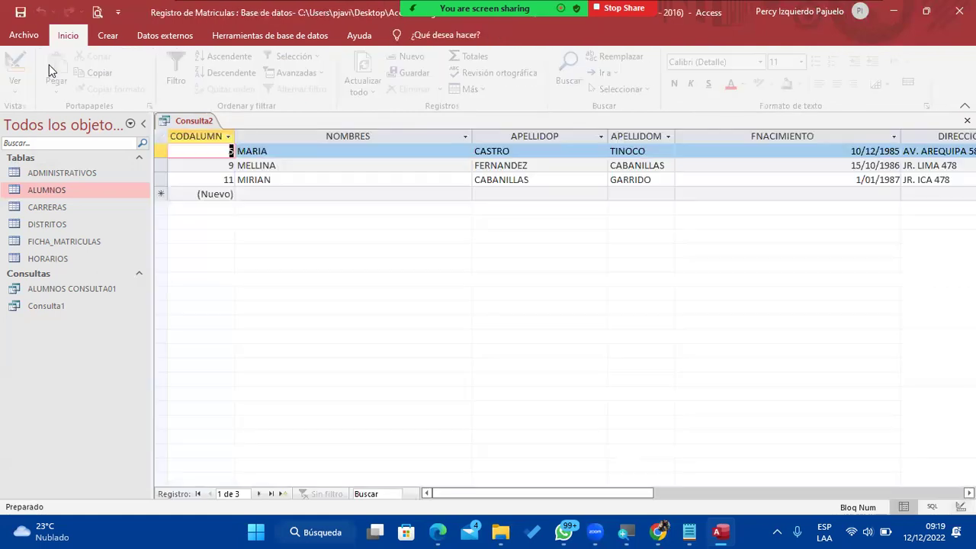
click(21, 13)
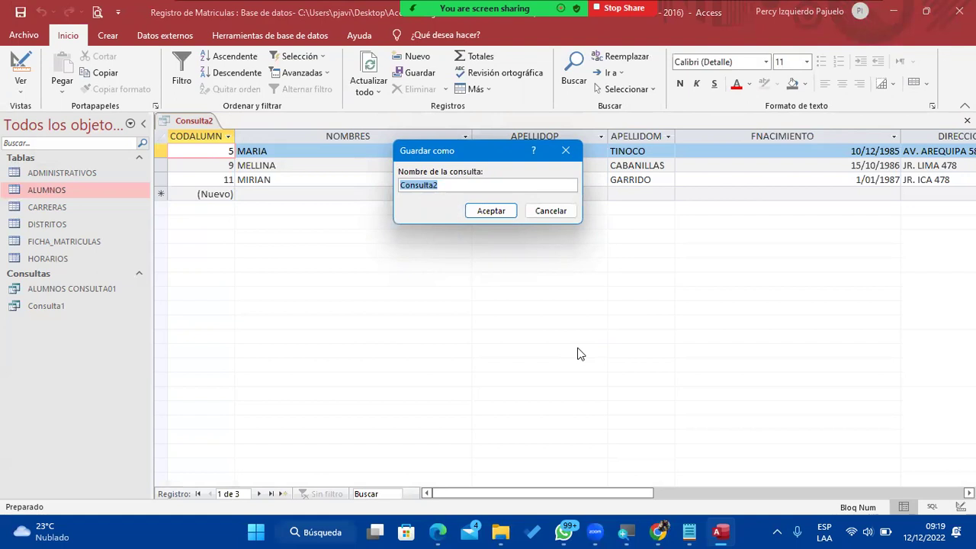
click(509, 212)
right_click(196, 121)
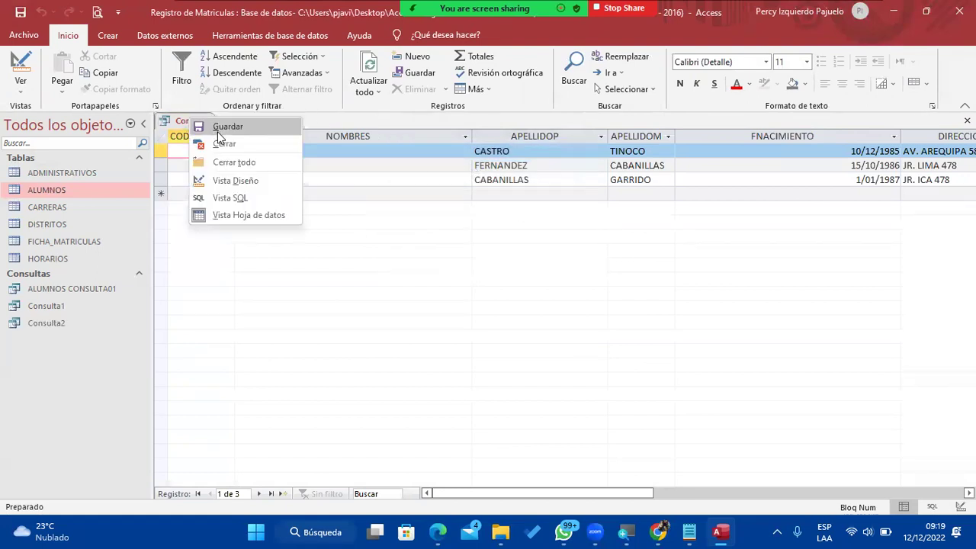
click(229, 144)
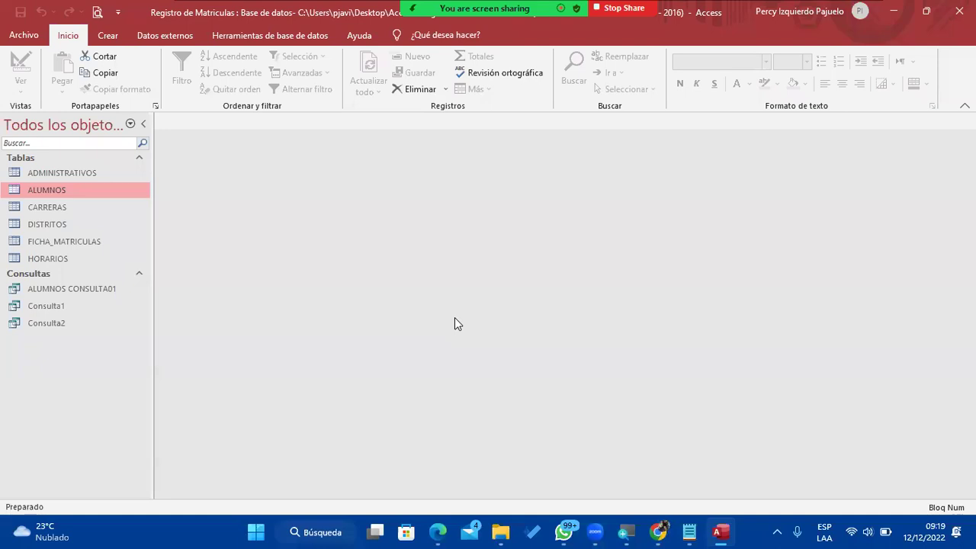
click(73, 326)
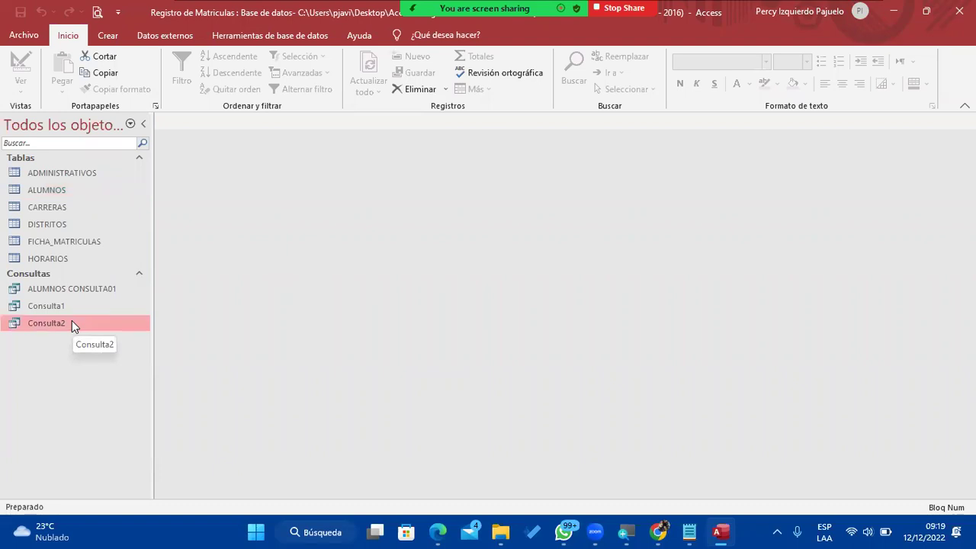
double_click(74, 324)
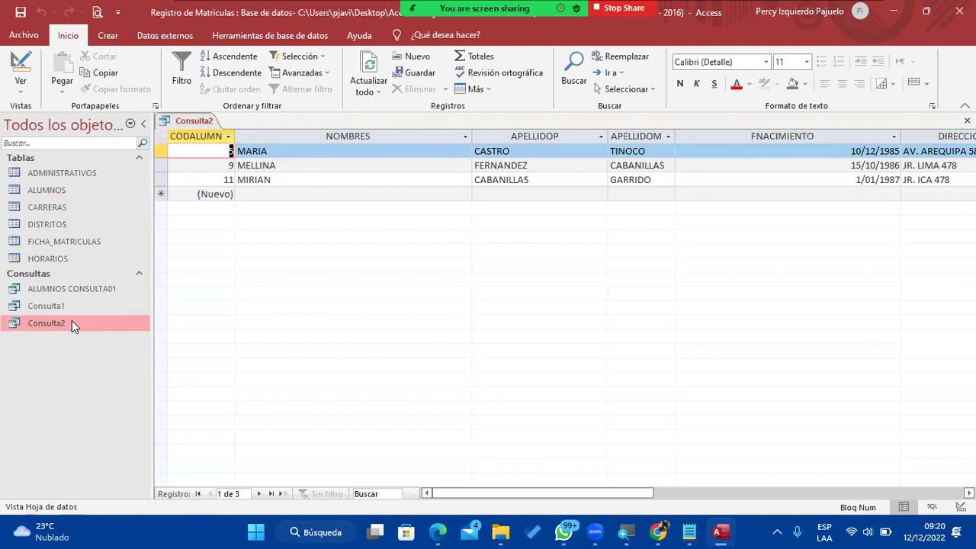
right_click(200, 121)
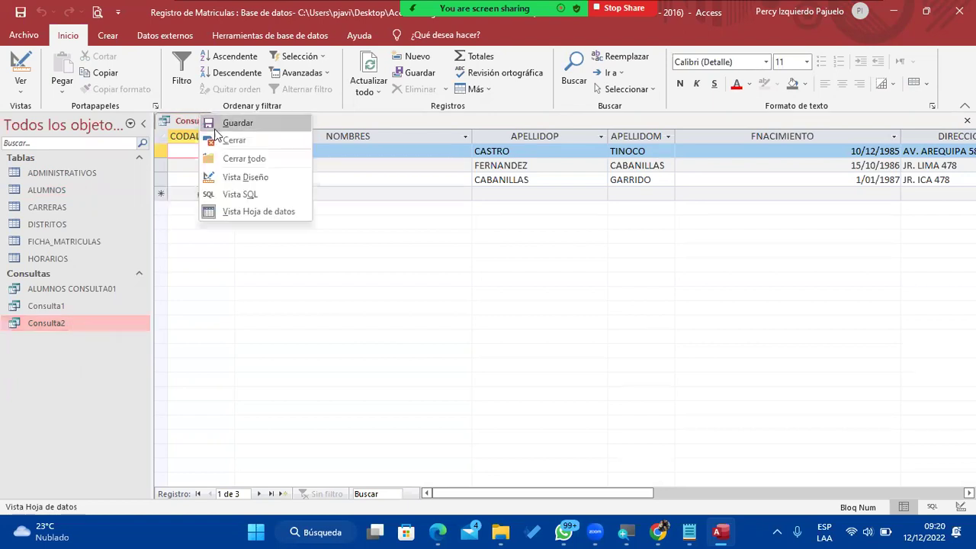
click(229, 140)
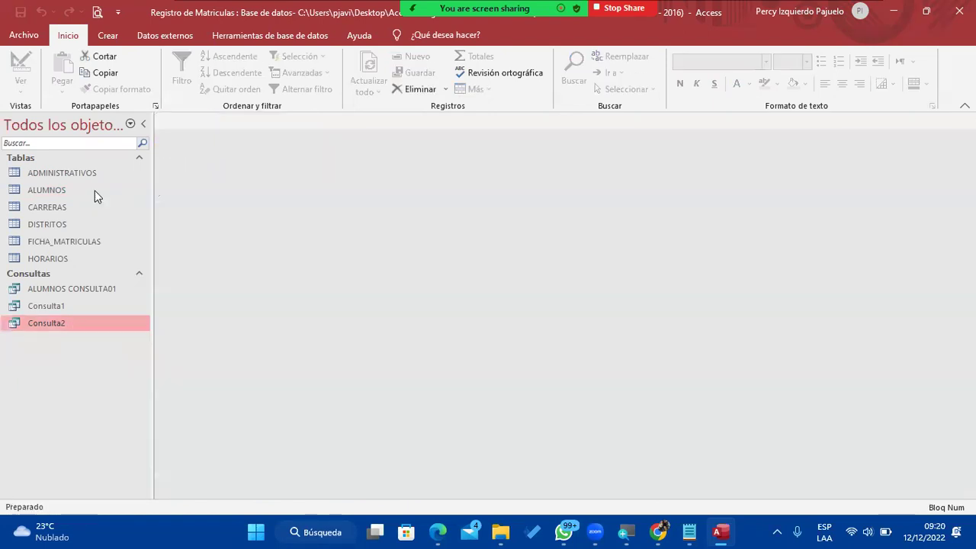
double_click(95, 191)
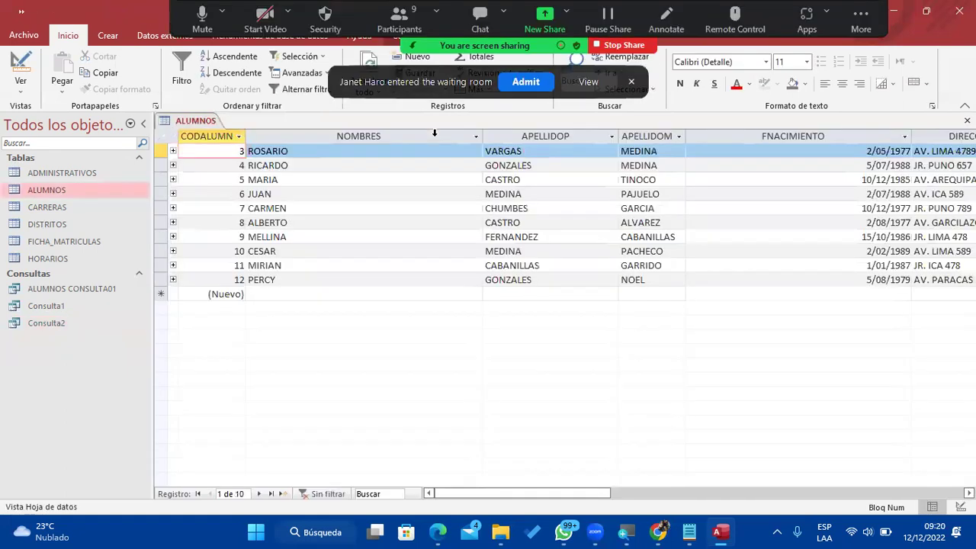
Start a new ALUMNOS record in capitals: student's names, birth date 05/08/1991, address and phone.
click(322, 294)
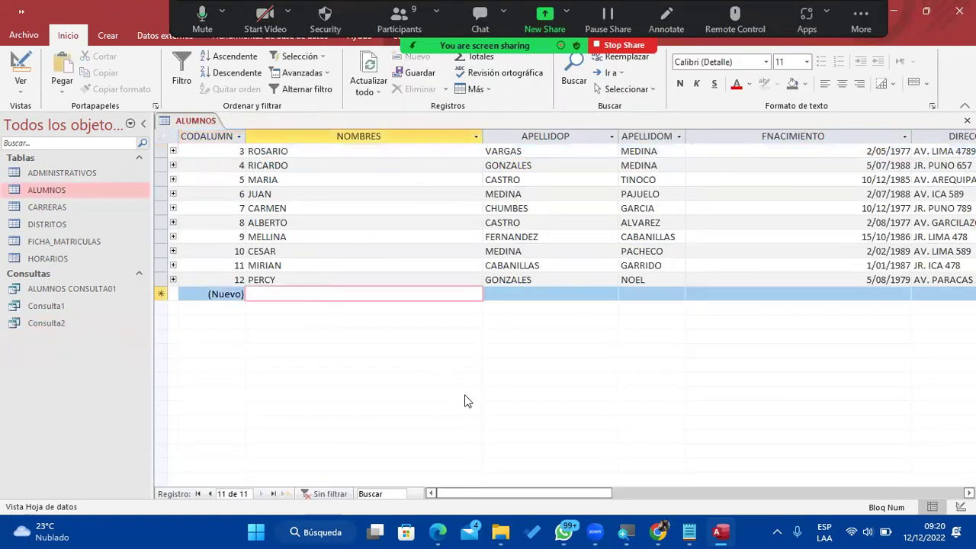
key(Caps_Lock)
key(Tab)
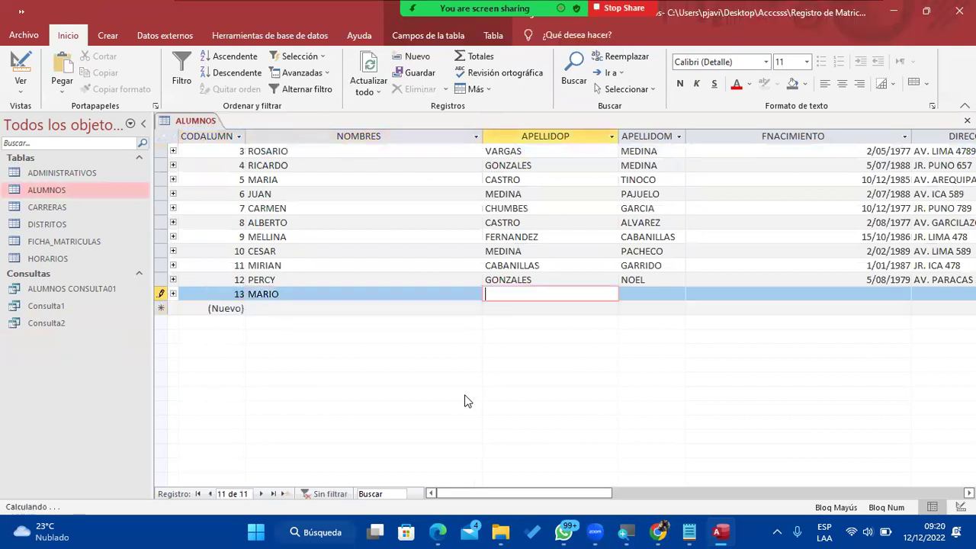
key(Tab)
key(Tab)
text(05/08/1991)
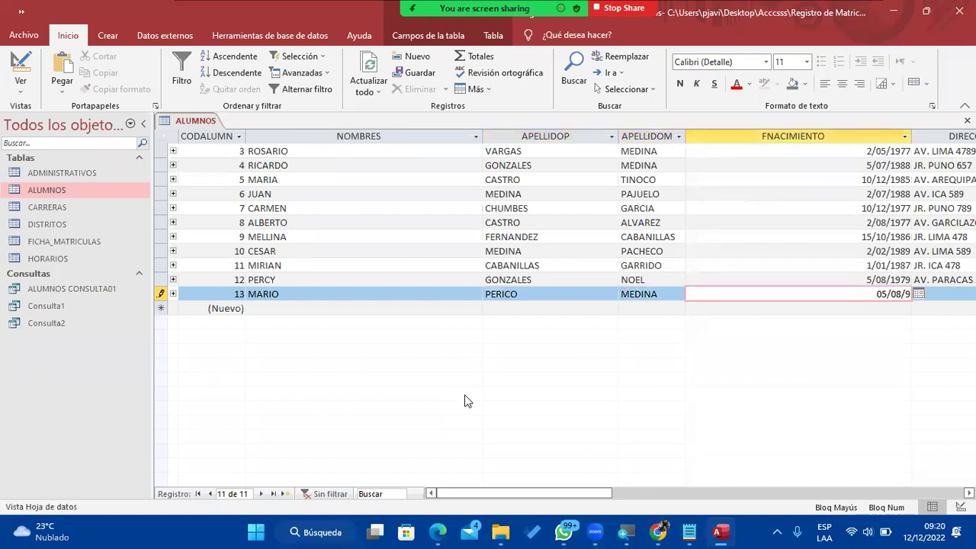
key(Tab)
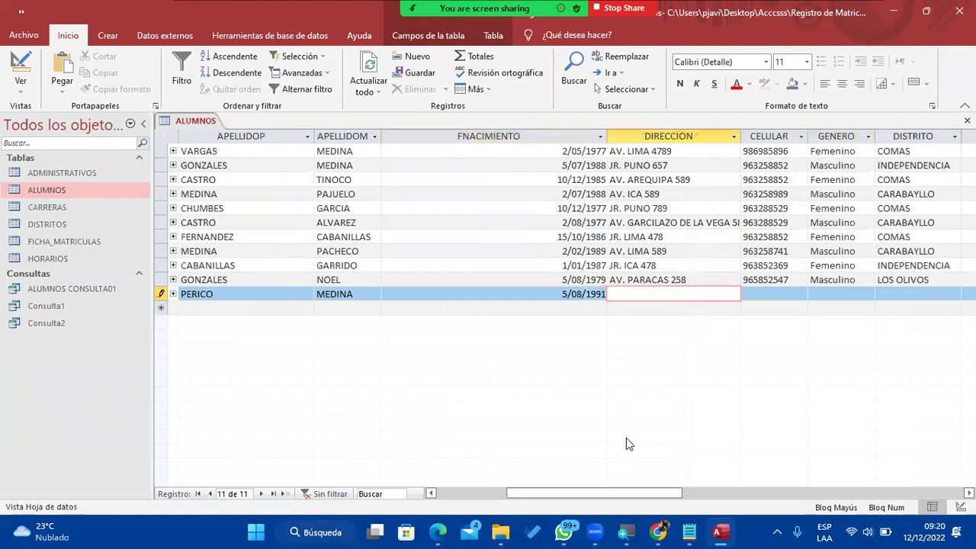
key(Tab)
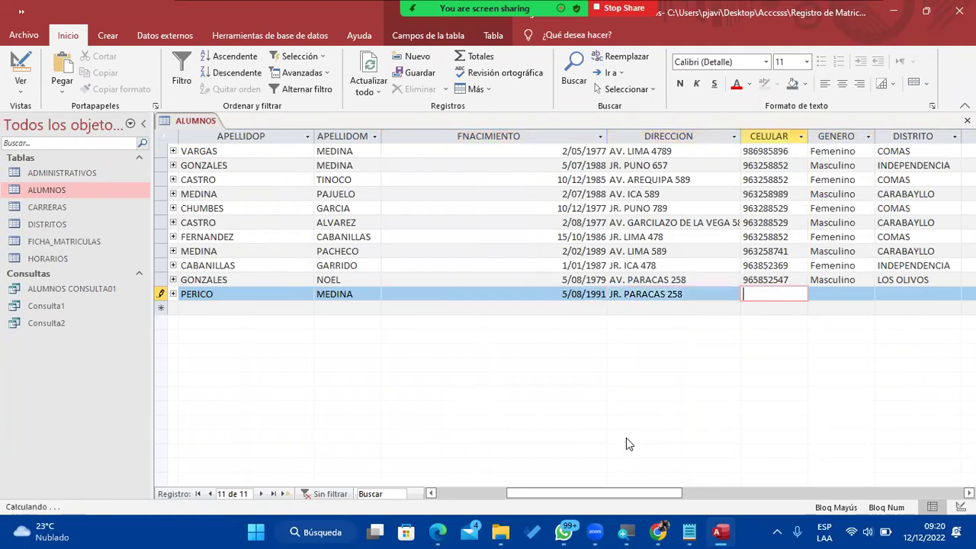
text(963258965)
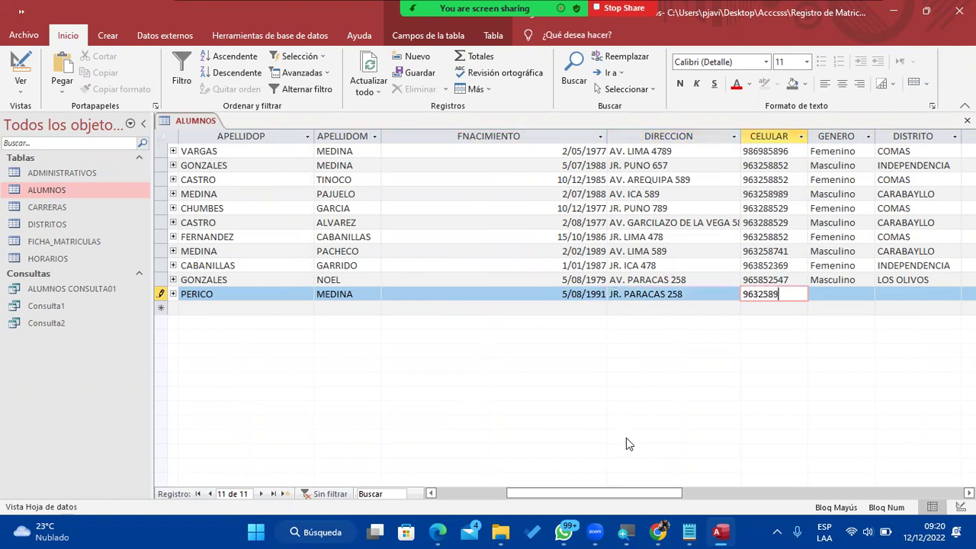
key(Tab)
Set the new record's GENERO to Masculino and DISTRITO to CARABAYLLO.
click(868, 293)
click(850, 308)
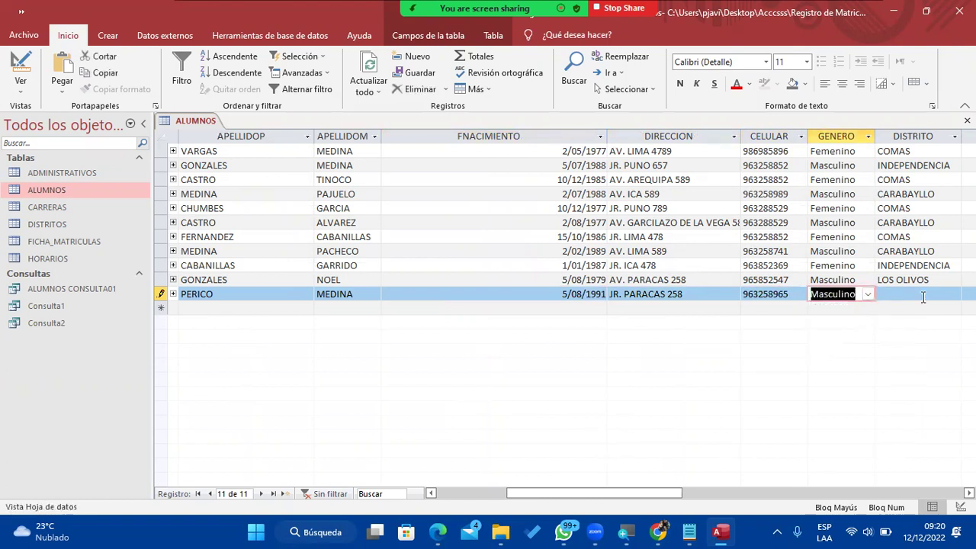
click(938, 294)
click(954, 293)
click(923, 321)
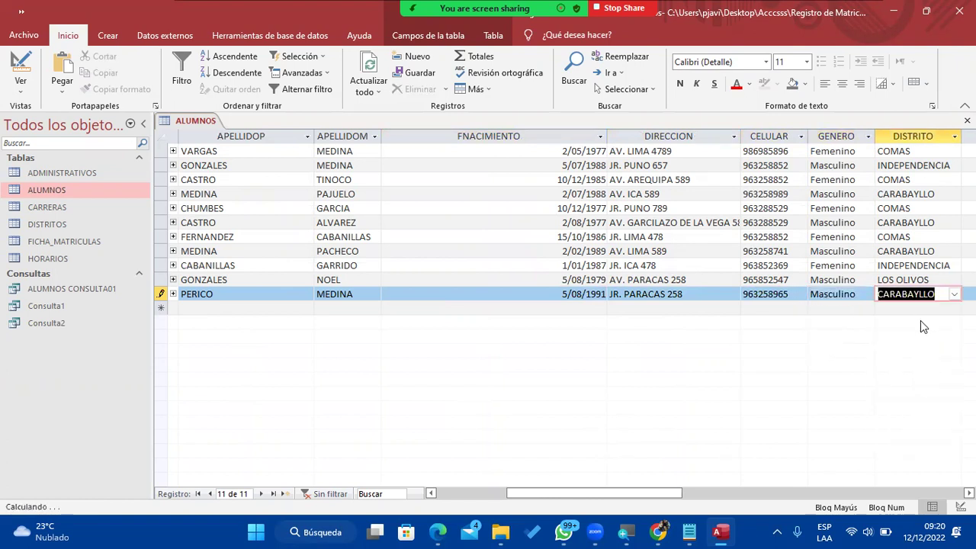
drag(564, 495, 690, 489)
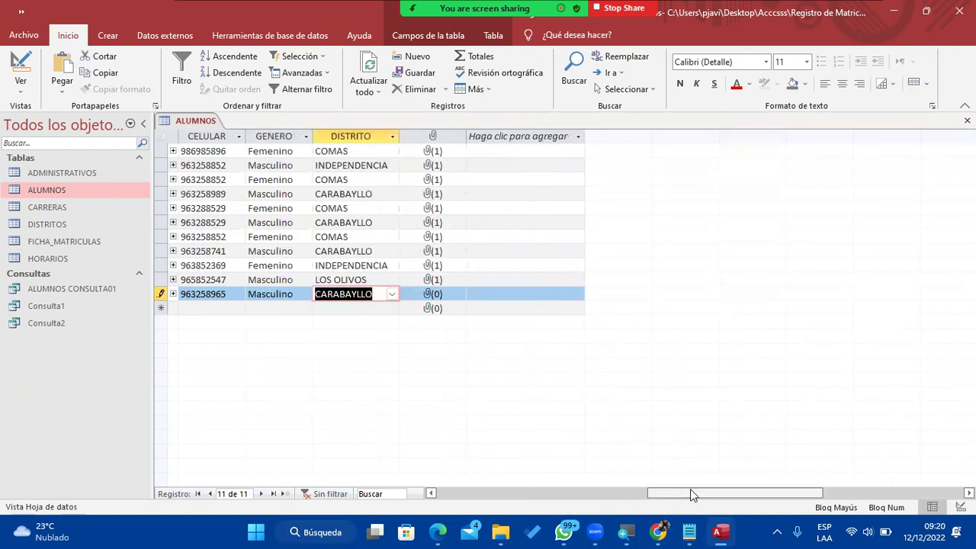
Attach the Fotografia para Pasaporte 04 photo from Escritorio\Escritorio to the new record.
double_click(433, 296)
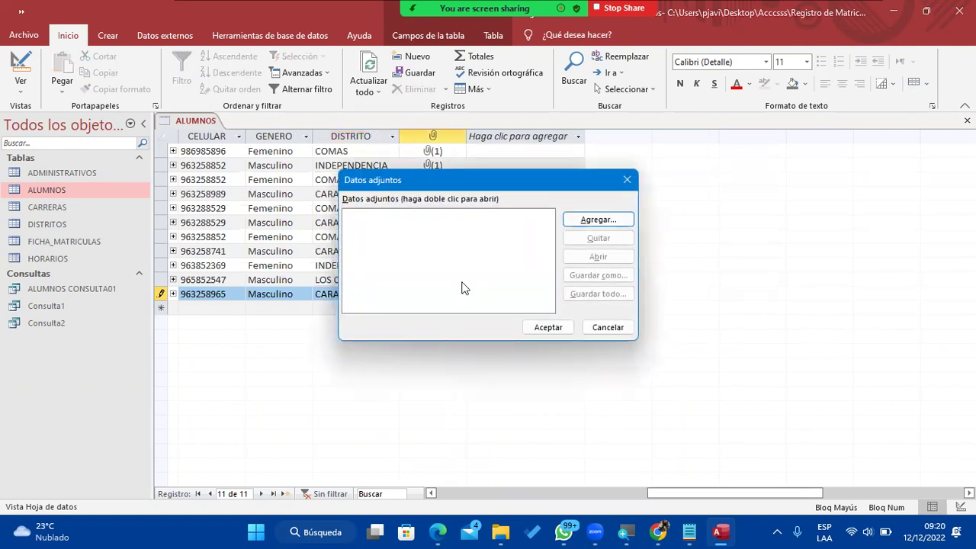
click(598, 219)
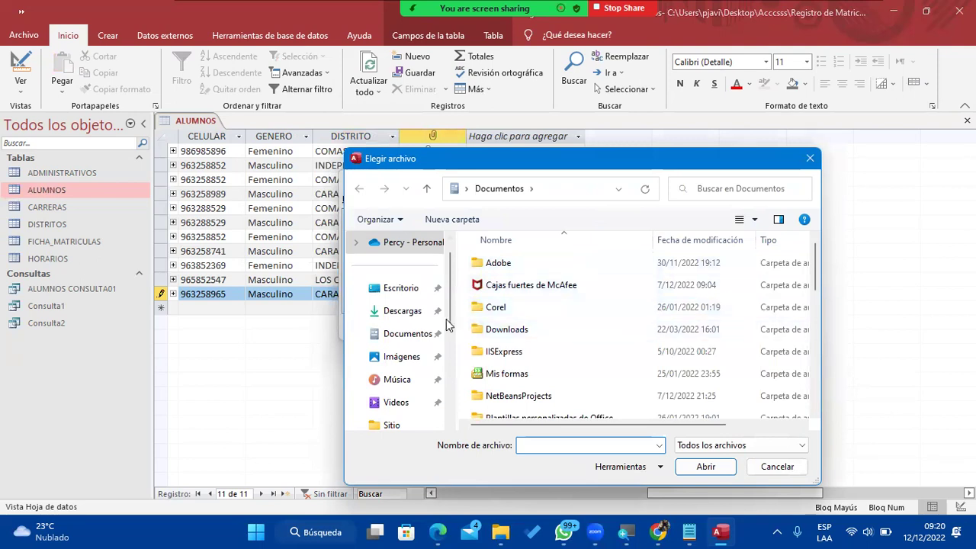
click(383, 289)
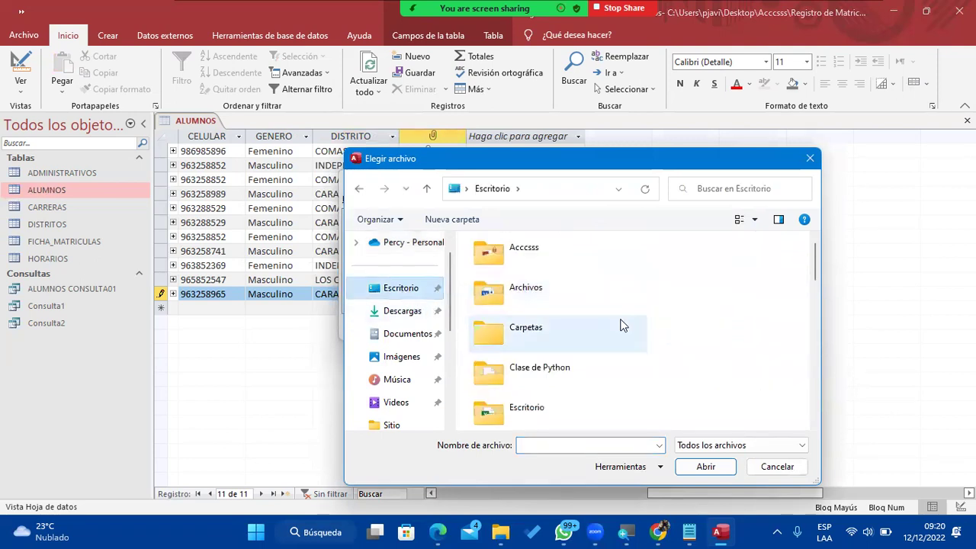
scroll(622, 325, down, 2)
double_click(556, 327)
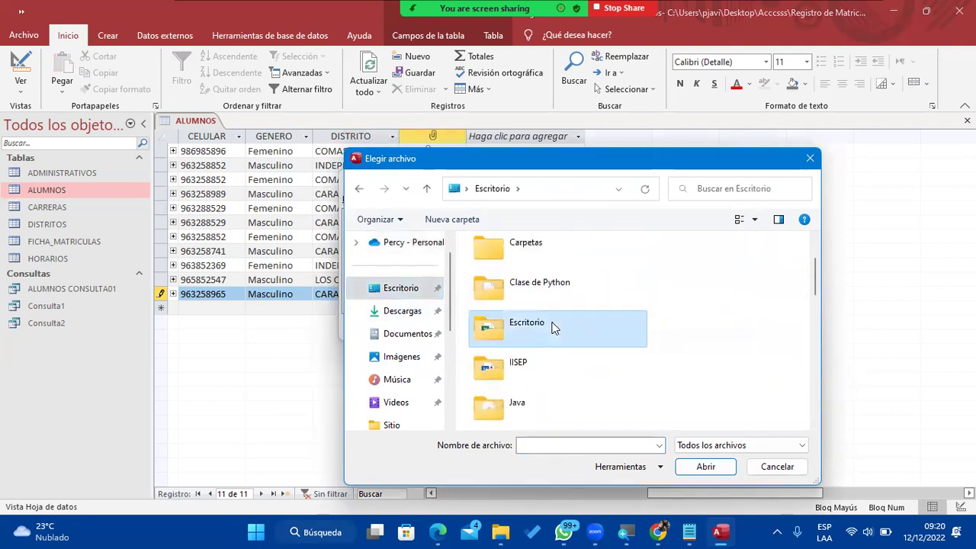
scroll(564, 324, down, 8)
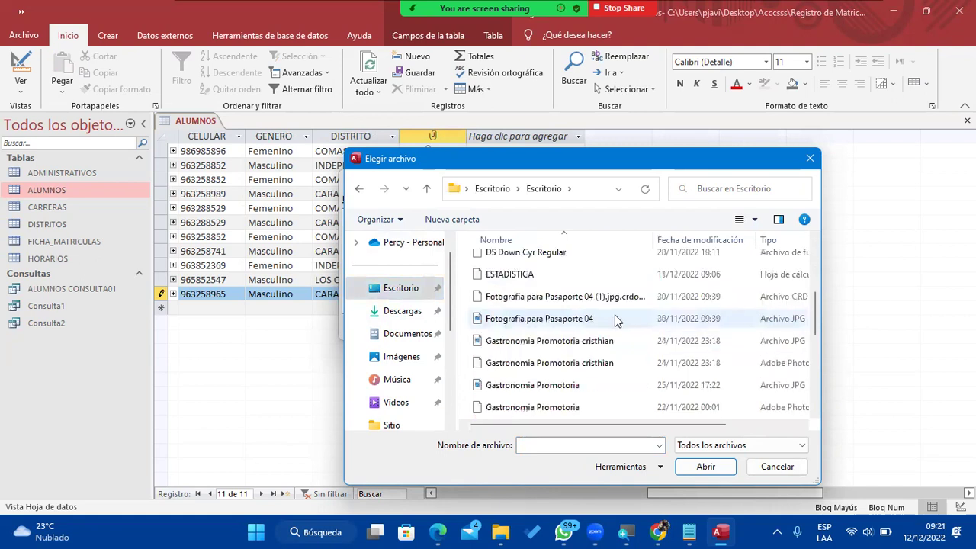
click(738, 219)
click(738, 219)
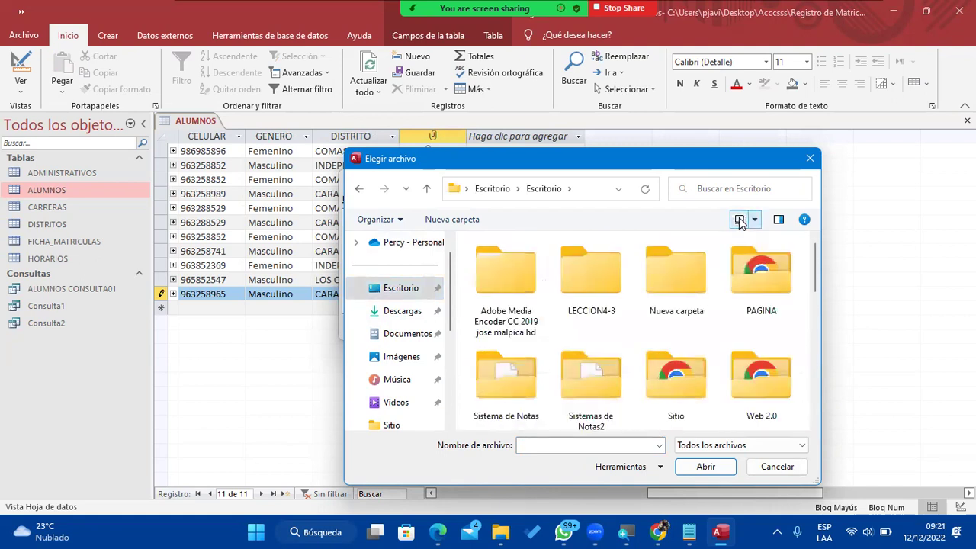
scroll(702, 281, down, 2)
scroll(702, 281, down, 2)
double_click(682, 336)
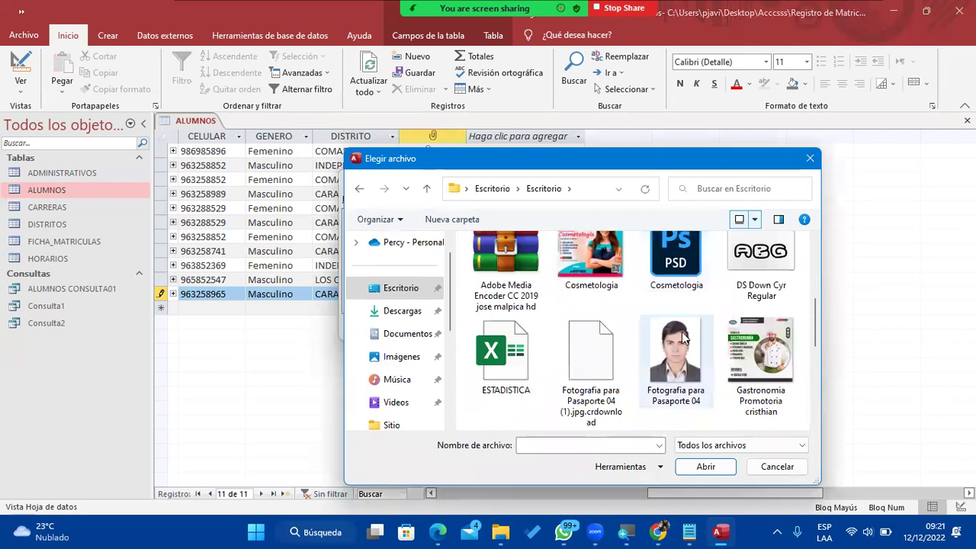
click(552, 328)
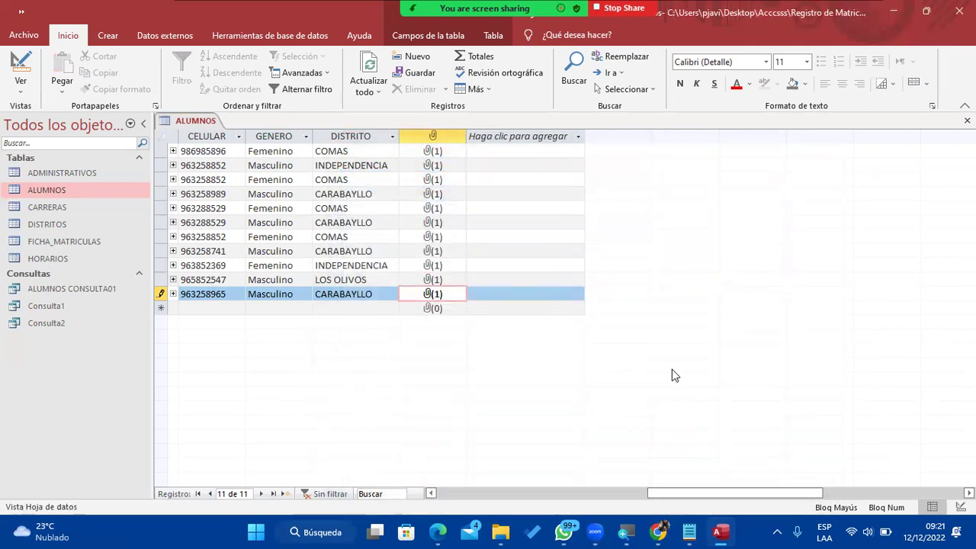
Close the ALUMNOS table.
drag(724, 493, 488, 493)
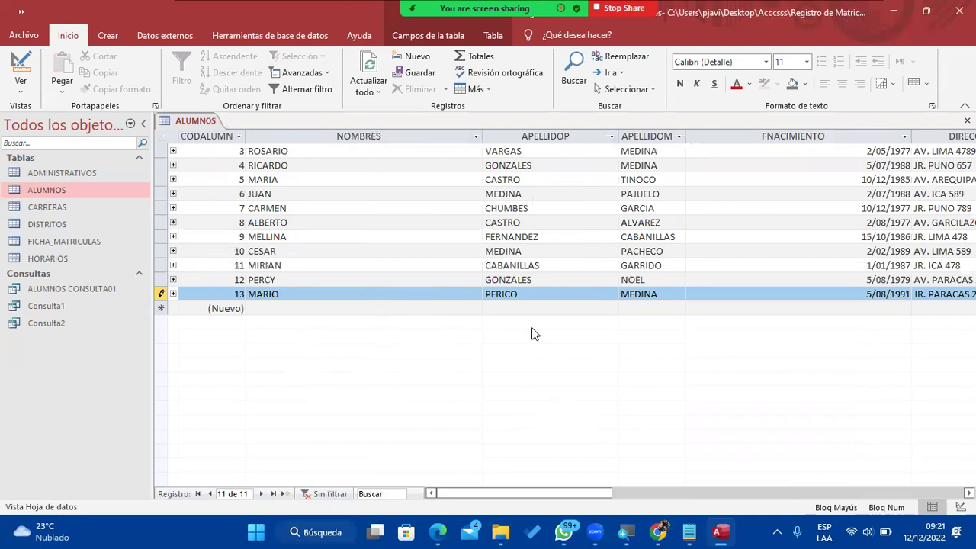
right_click(199, 120)
click(235, 142)
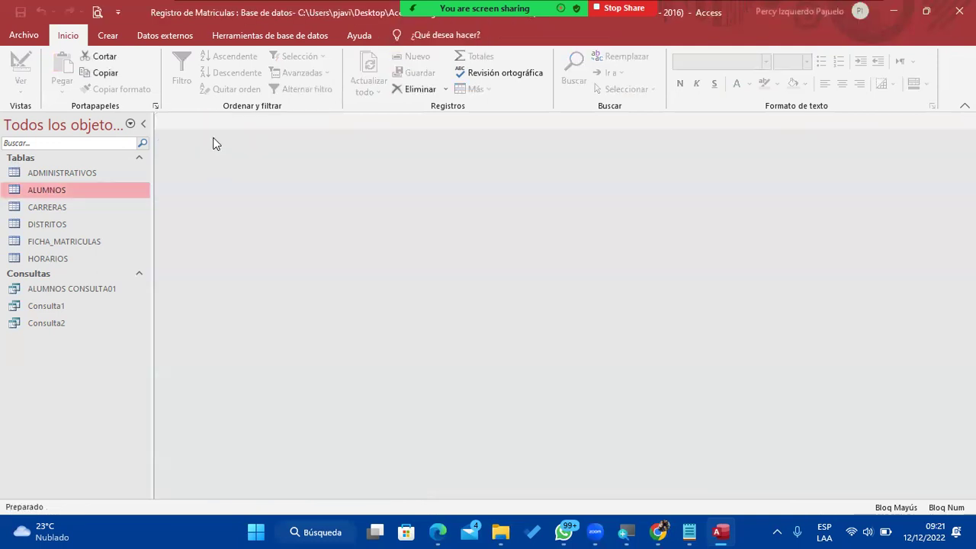
Open Consulta2, check new record 13 among four results, then switch to Vista Diseño.
click(75, 325)
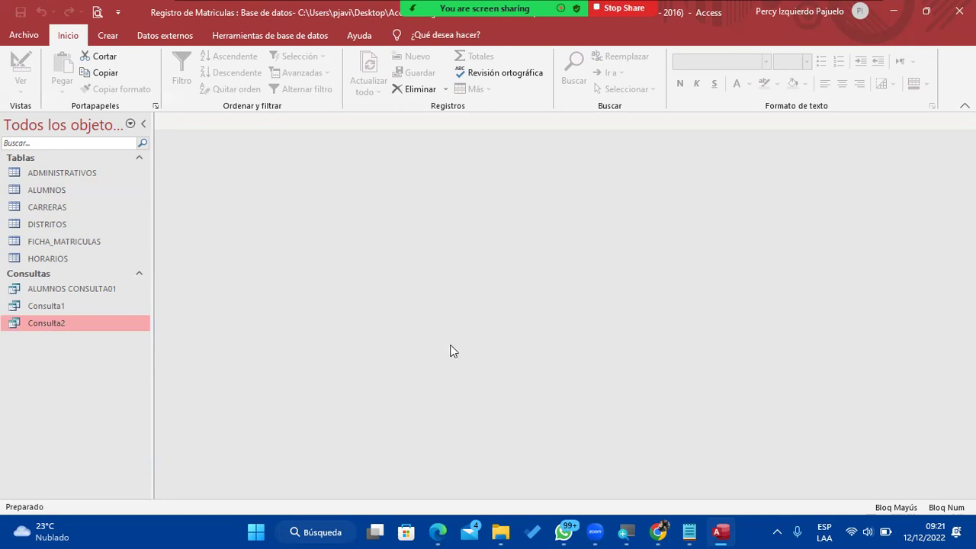
double_click(82, 324)
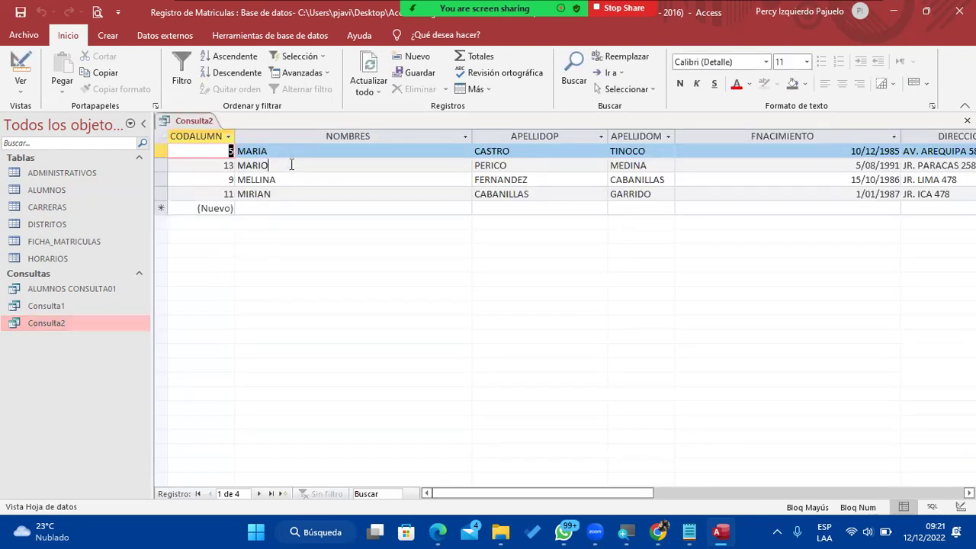
click(290, 166)
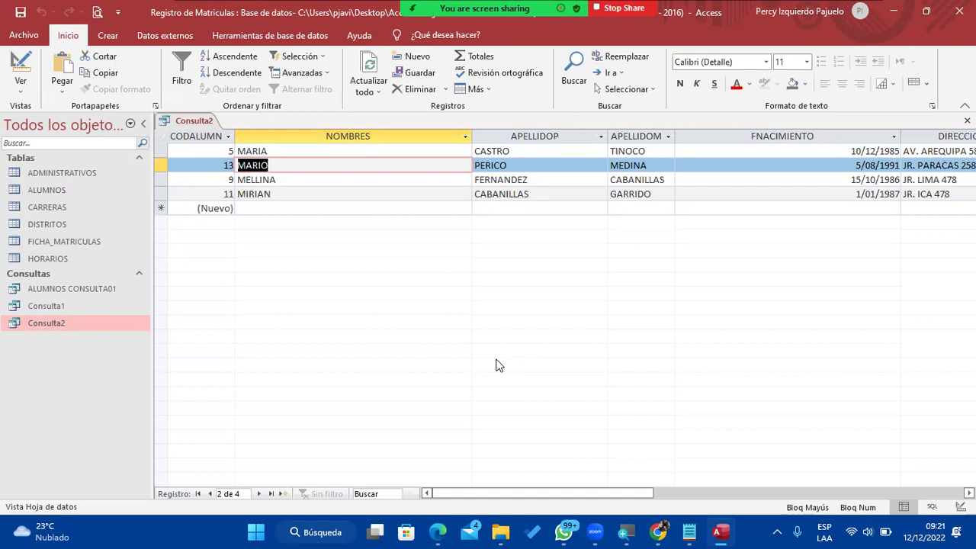
click(25, 93)
click(63, 179)
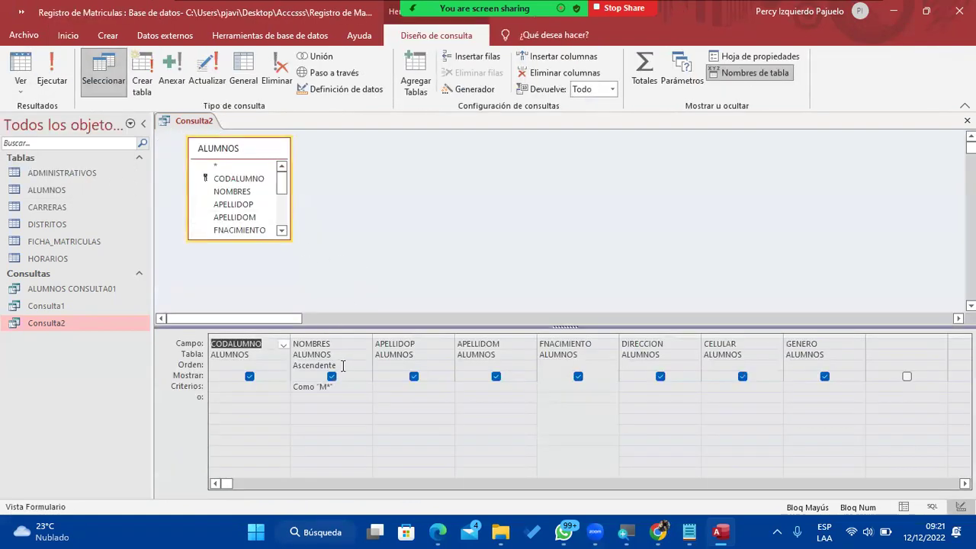
Remove the NOMBRES sort, sort APELLIDOP ascending instead, and run the query.
click(354, 366)
click(365, 366)
click(344, 396)
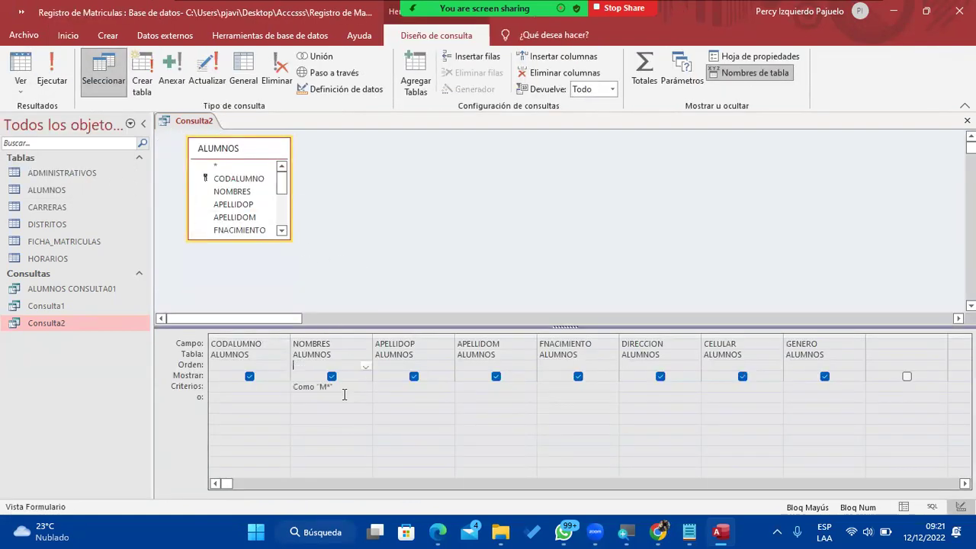
click(446, 366)
click(448, 366)
click(441, 374)
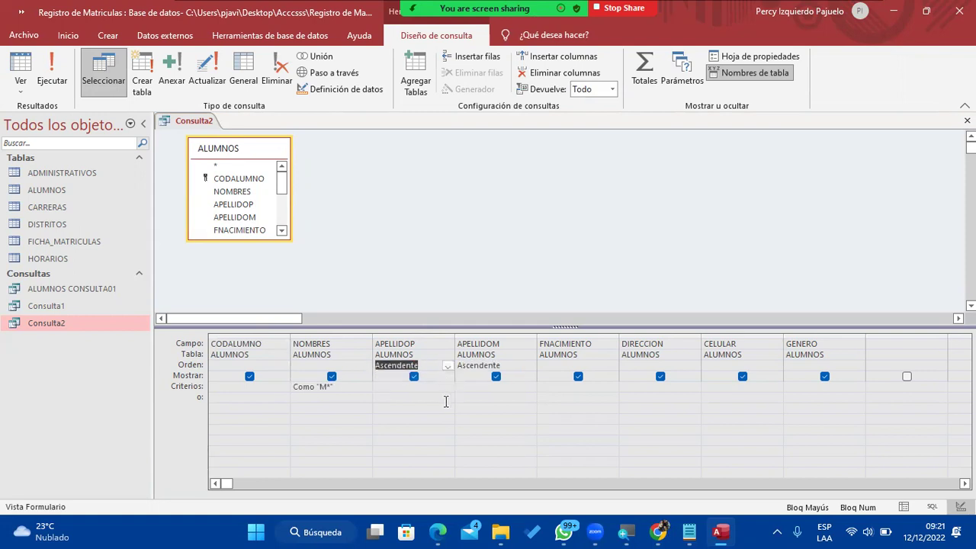
click(51, 73)
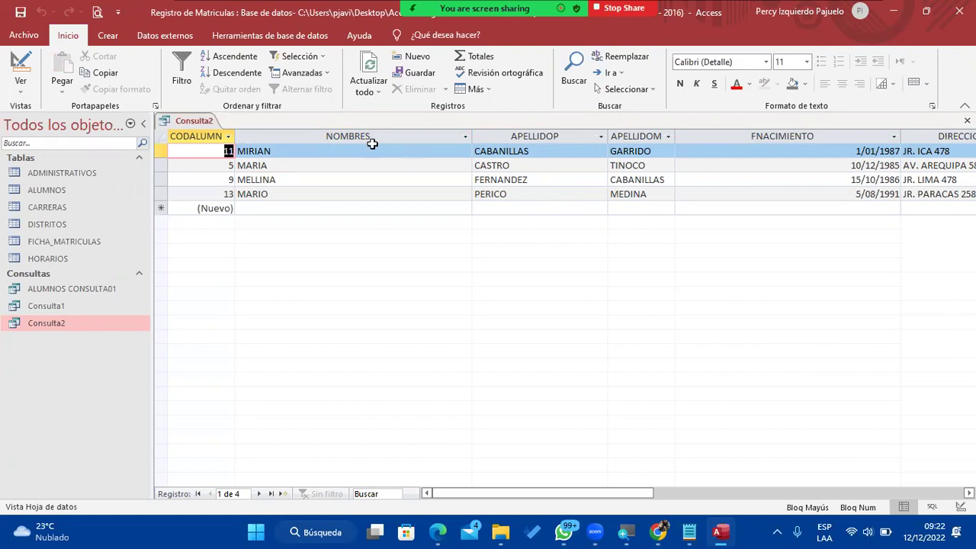
Close Consulta2 saving its changes, and bring the Notepad query examples forward.
right_click(200, 122)
click(219, 147)
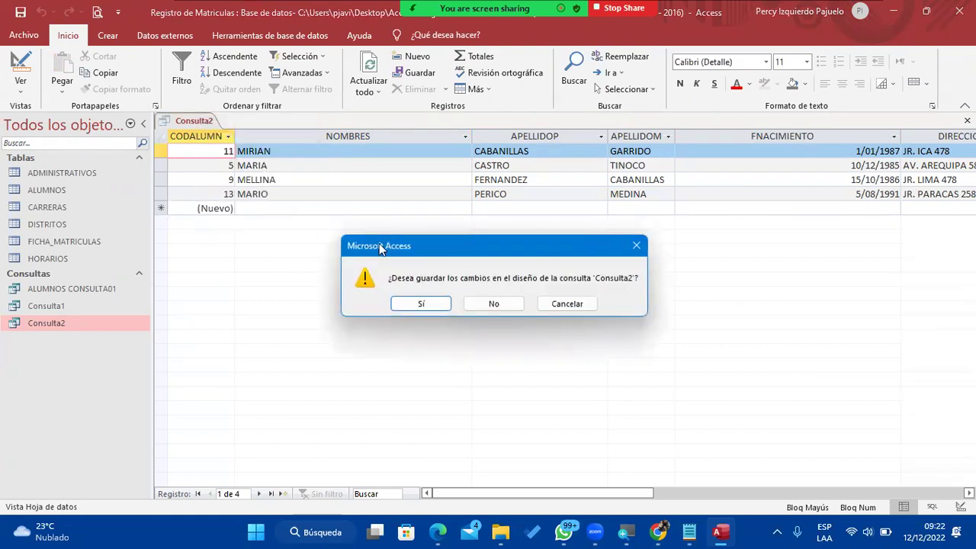
click(404, 302)
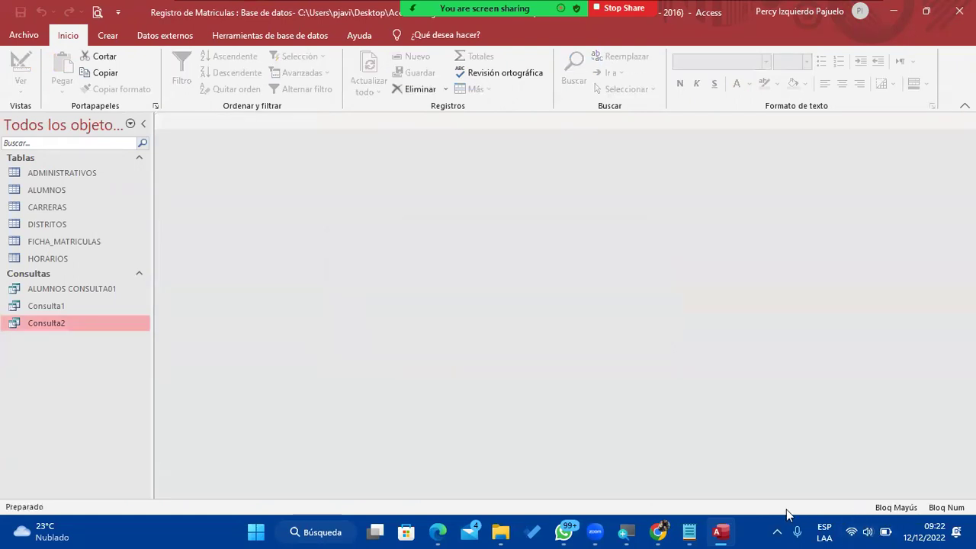
mouse_move(689, 531)
click(730, 493)
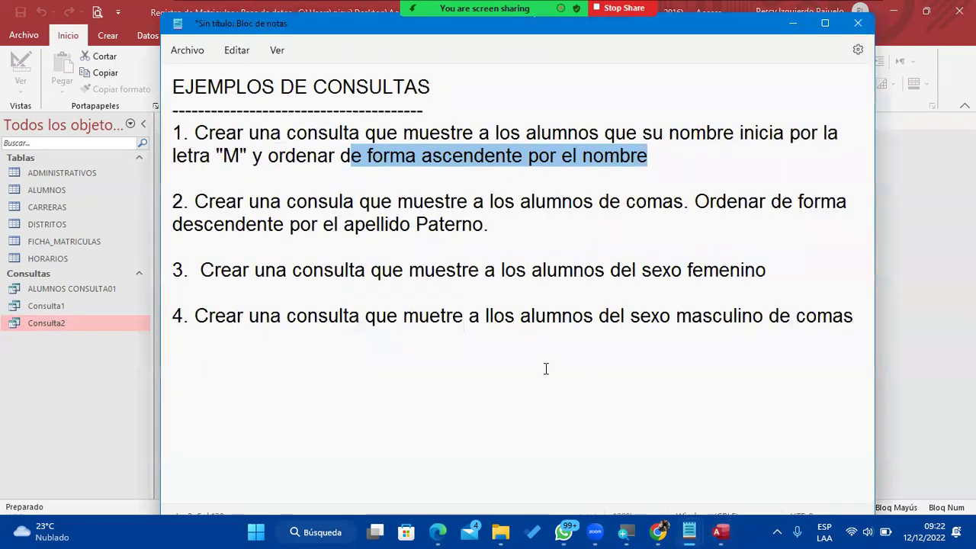
Renumber the Notepad exercises 1–4 as 2–5, then switch back to Access.
click(185, 133)
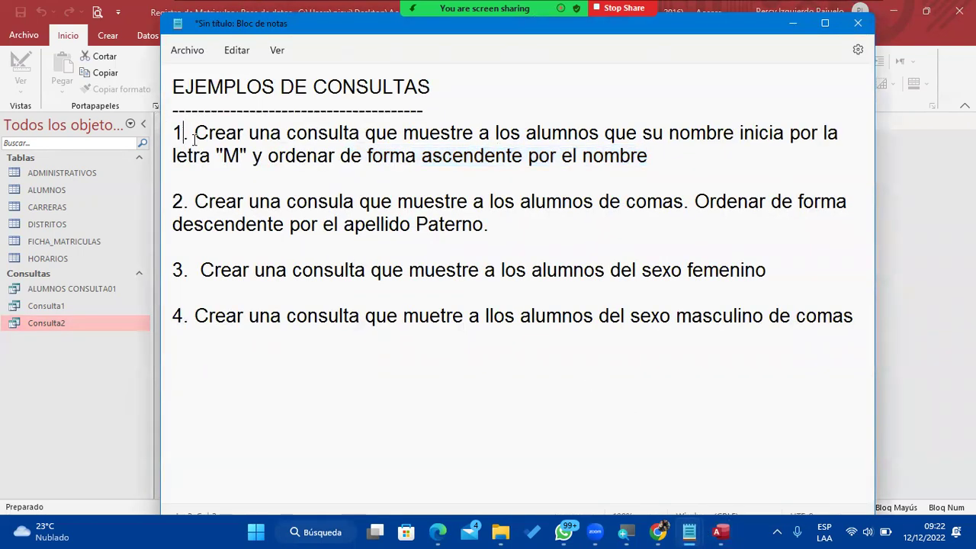
key(BackSpace)
key(Delete)
text(2.)
key(Down)
key(Down)
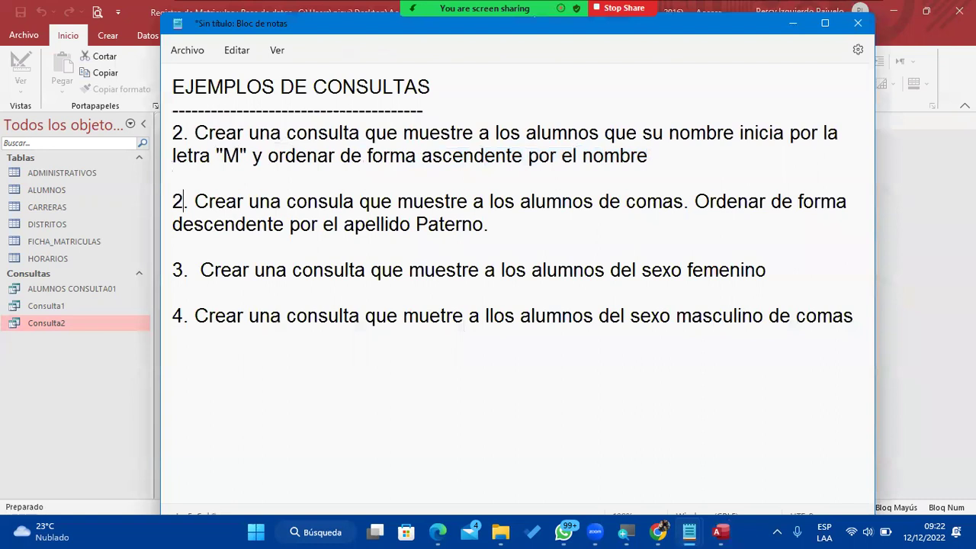
key(BackSpace)
text(3)
key(Down)
key(Down)
key(BackSpace)
text(4)
key(Down)
key(Down)
key(BackSpace)
text(5)
click(942, 171)
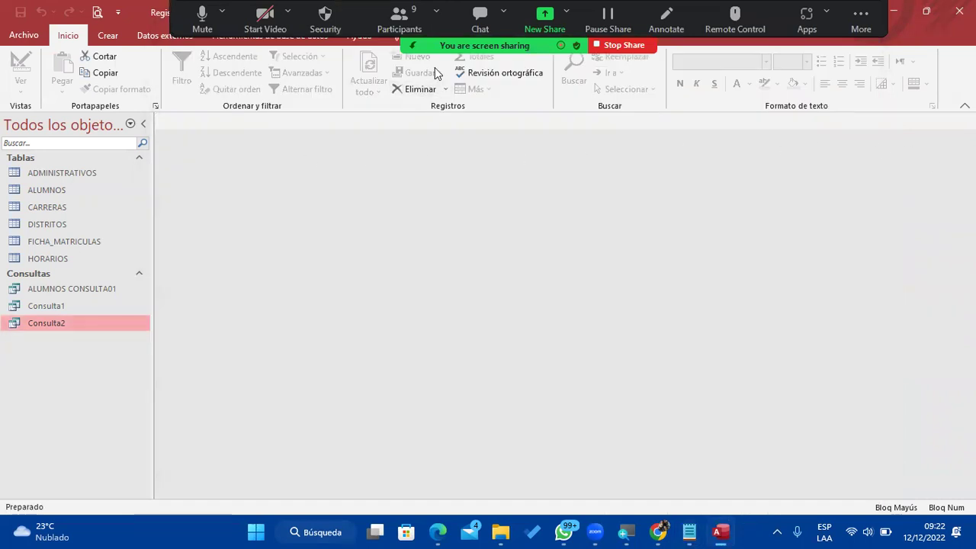
Create a design-view query with ALUMNOS and DISTRITOS joined, moving the DISTRITOS list lower right.
click(125, 41)
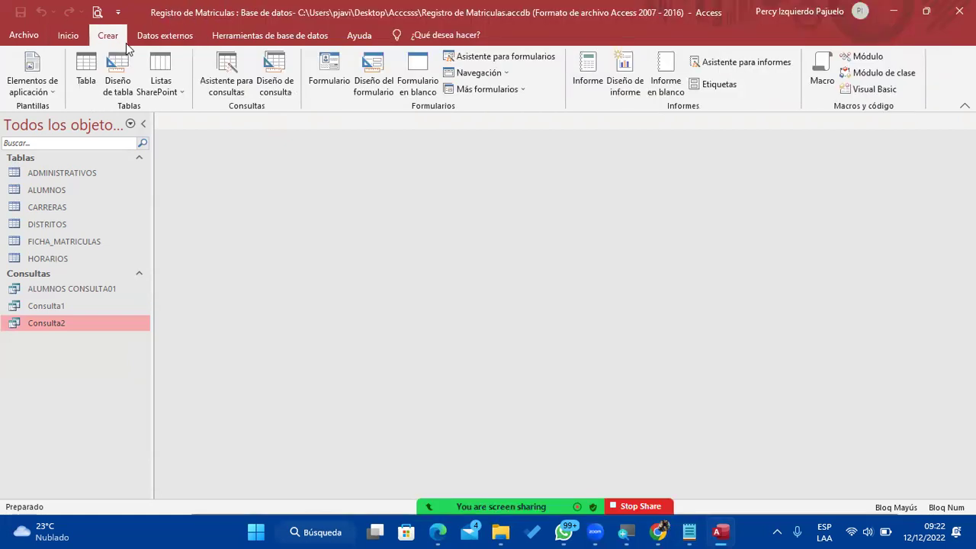
click(275, 73)
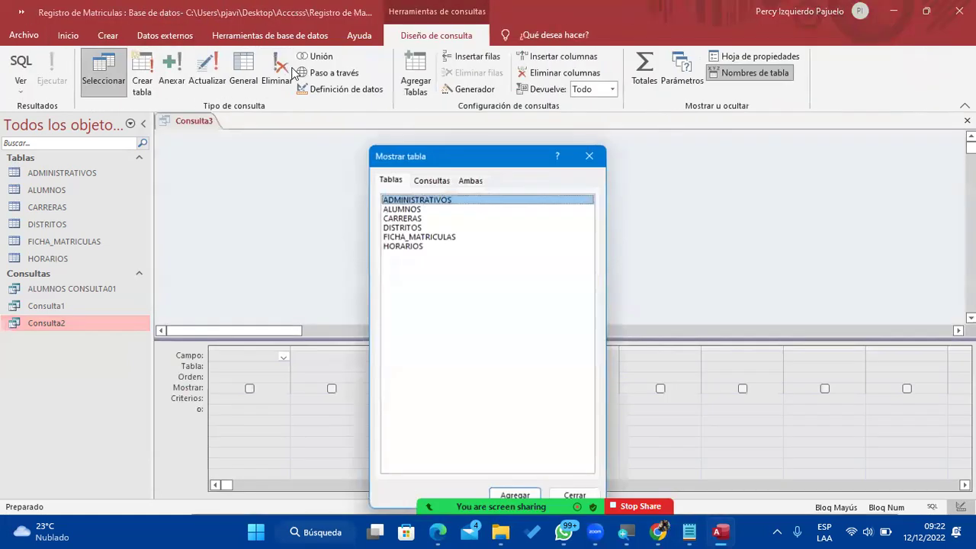
double_click(471, 209)
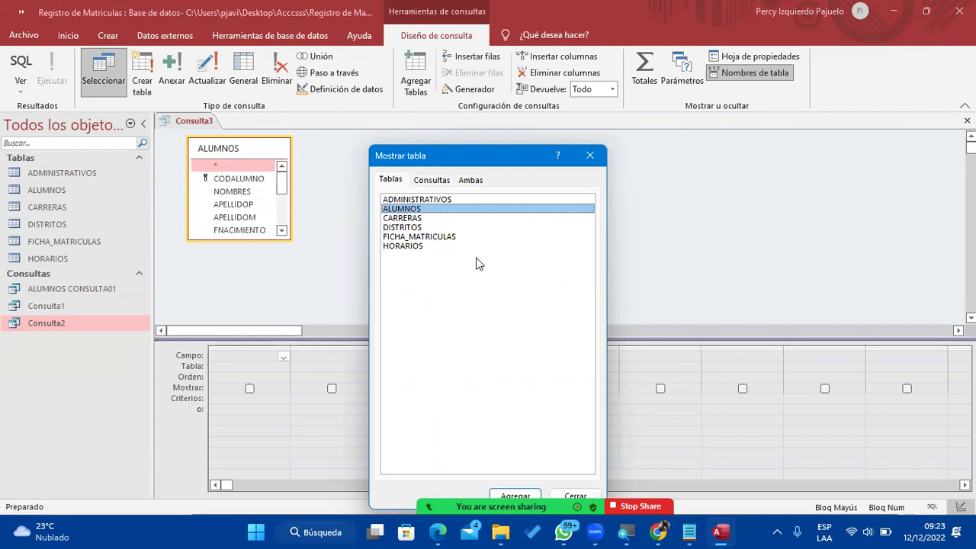
double_click(425, 230)
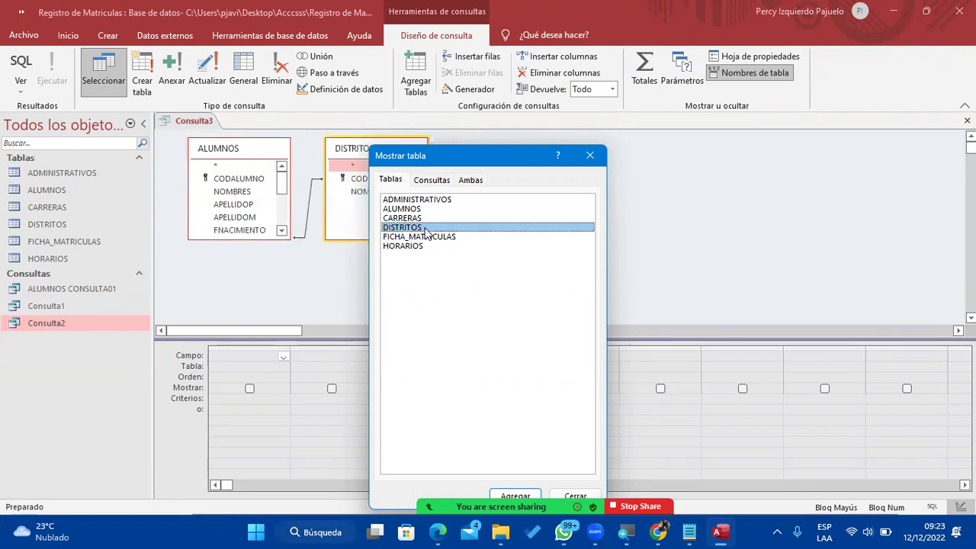
click(602, 158)
drag(407, 154, 462, 235)
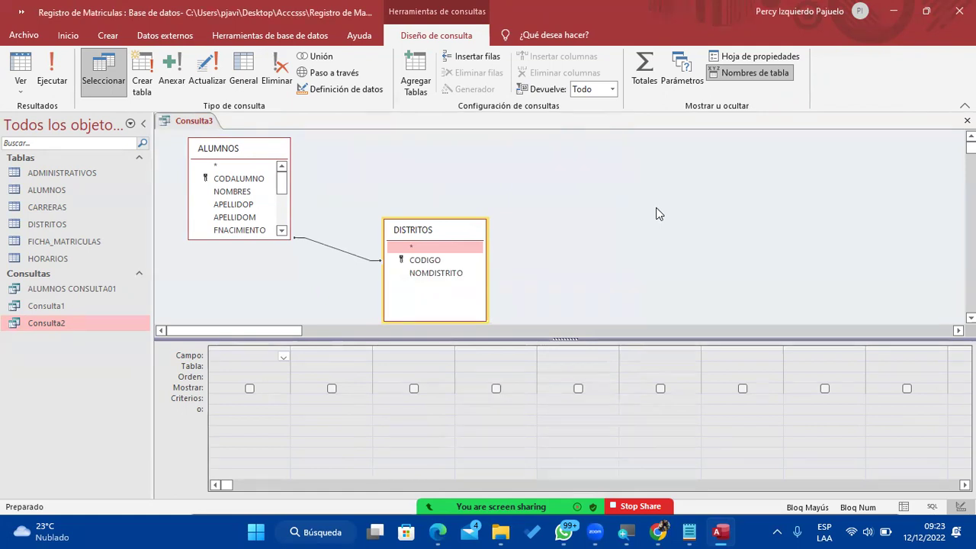
Add CODALUMNO, NOMBRES, APELLIDOP, APELLIDOM and FNACIMIENTO from ALUMNOS to the field grid.
double_click(225, 180)
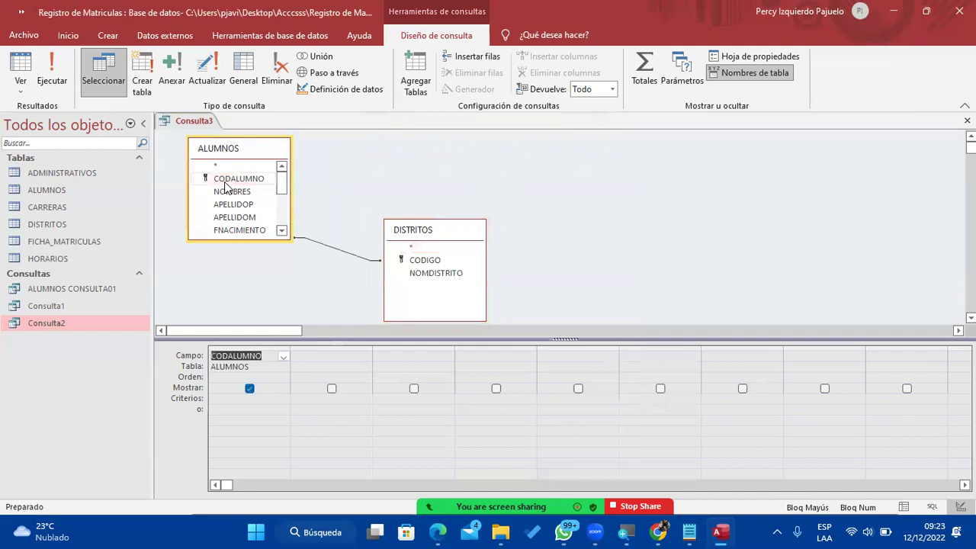
double_click(236, 191)
click(246, 206)
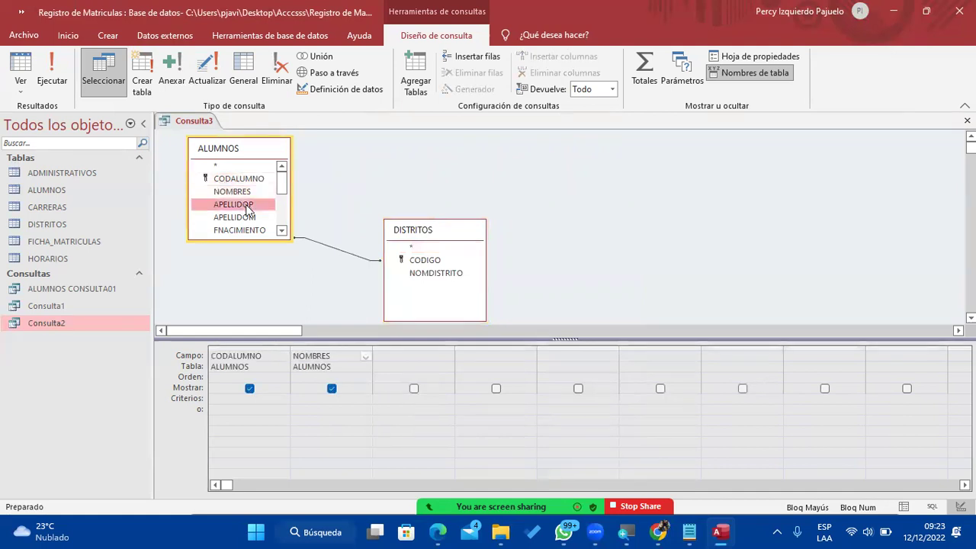
double_click(246, 205)
double_click(257, 217)
scroll(260, 216, down, 1)
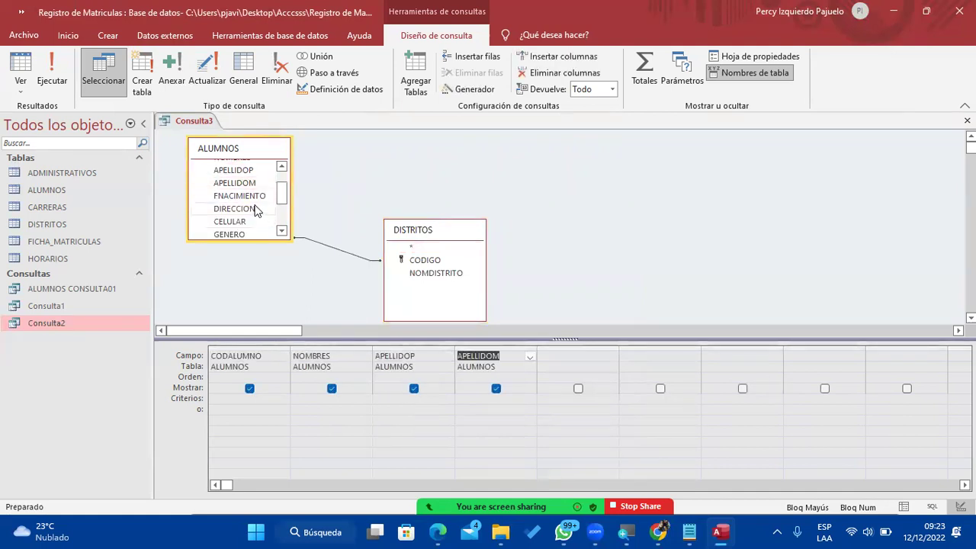
double_click(256, 197)
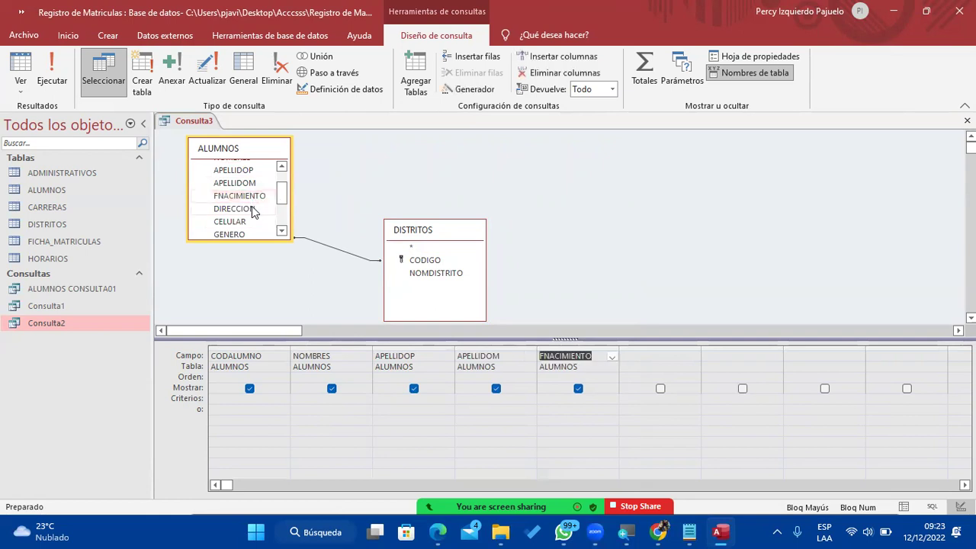
click(252, 210)
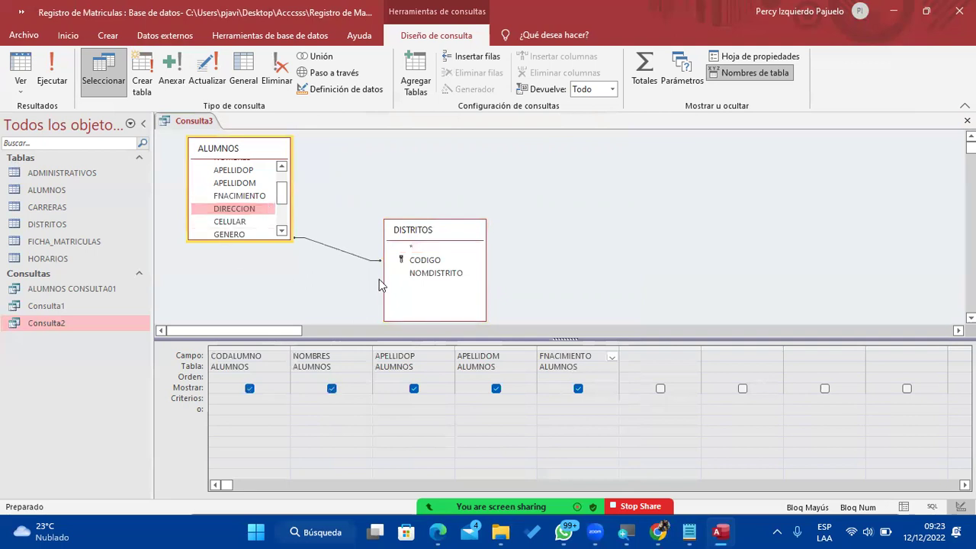
Add NOMDISTRITO from the DISTRITOS table as the last grid column.
click(437, 278)
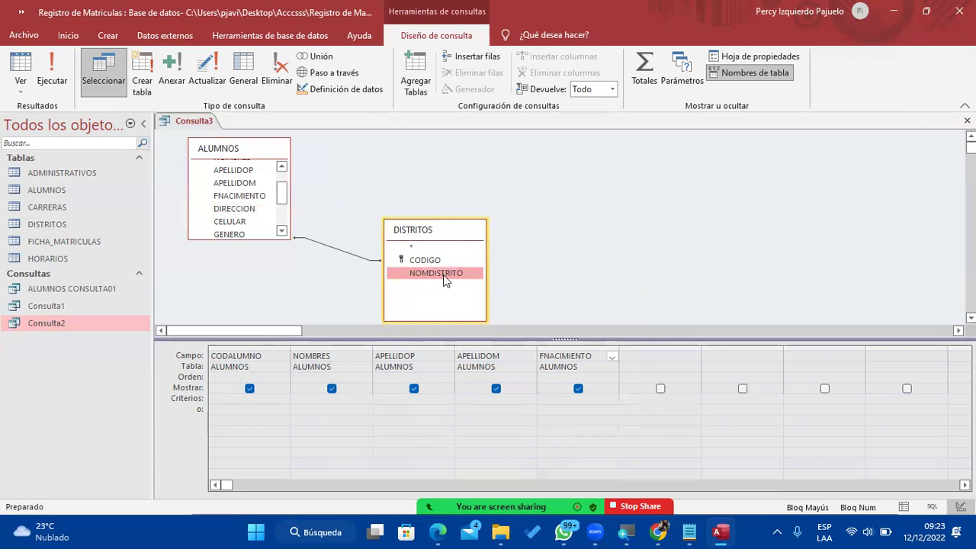
double_click(443, 275)
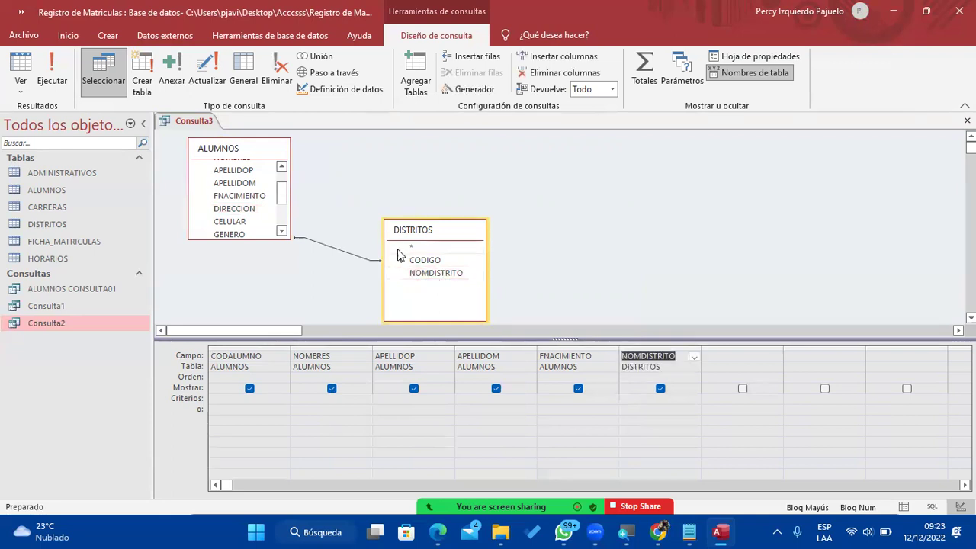
scroll(258, 204, down, 1)
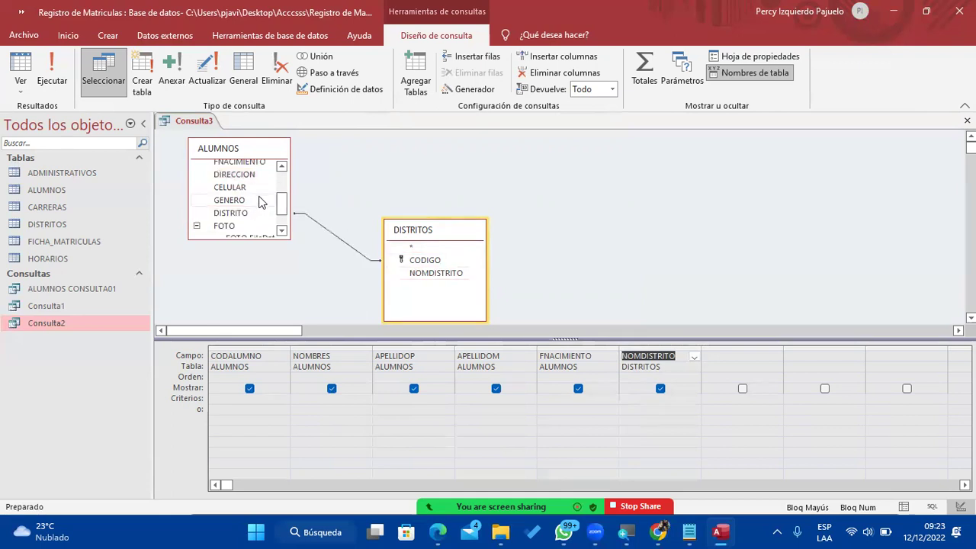
scroll(247, 224, down, 1)
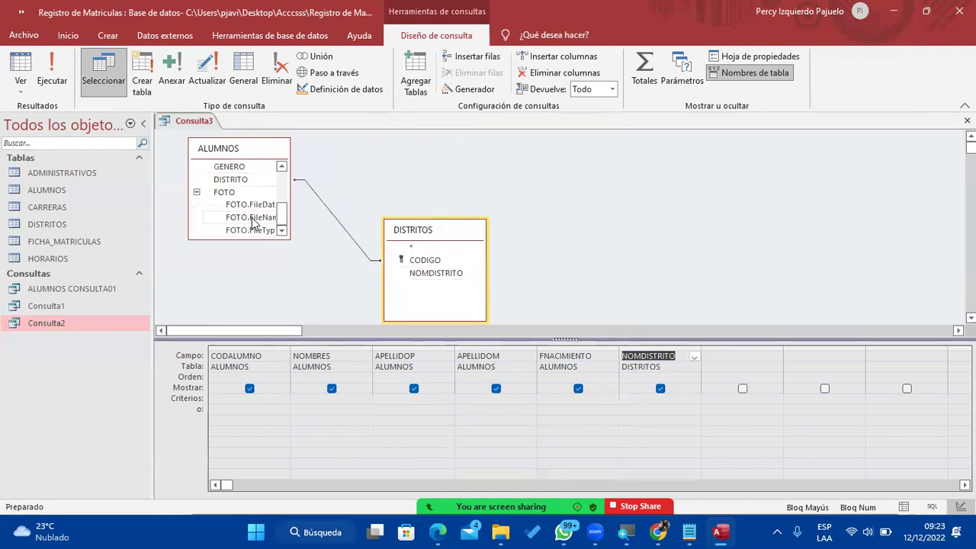
scroll(254, 223, up, 1)
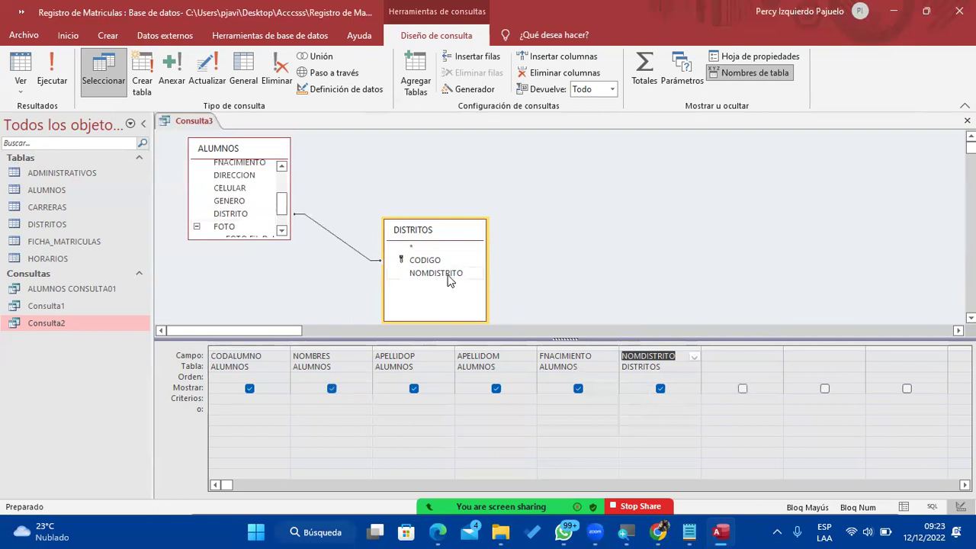
Enter Comas as the NOMDISTRITO criterion, correcting the typing mistakes.
click(652, 408)
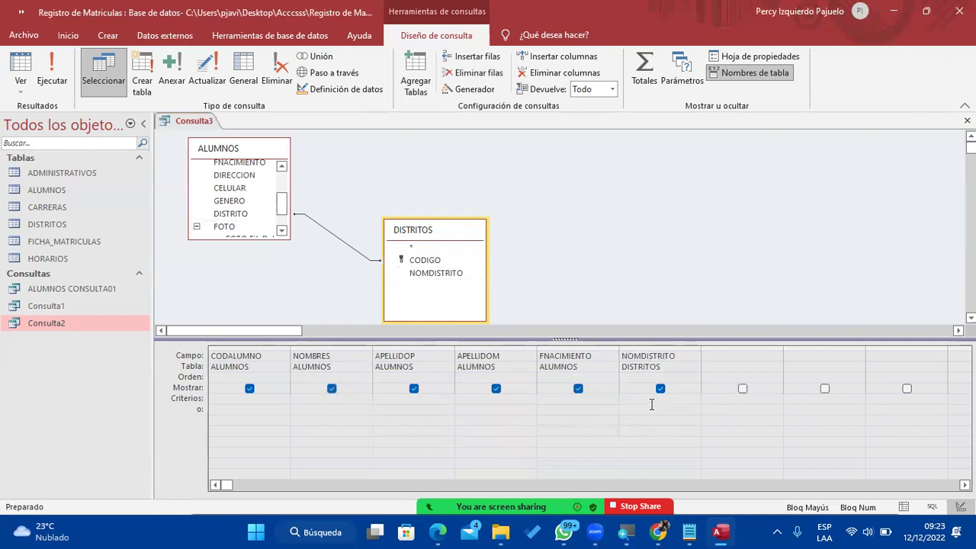
click(651, 396)
text(cal)
key(BackSpace)
key(BackSpace)
text(COnam)
key(BackSpace)
key(BackSpace)
key(BackSpace)
key(BackSpace)
key(BackSpace)
text(omas)
key(Tab)
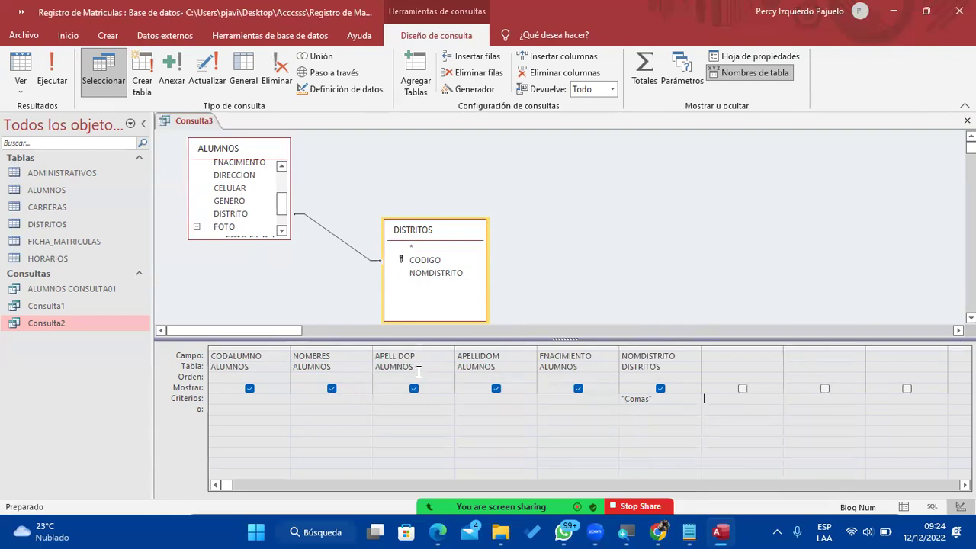
Set APELLIDOP to sort in descending order.
click(442, 377)
click(447, 378)
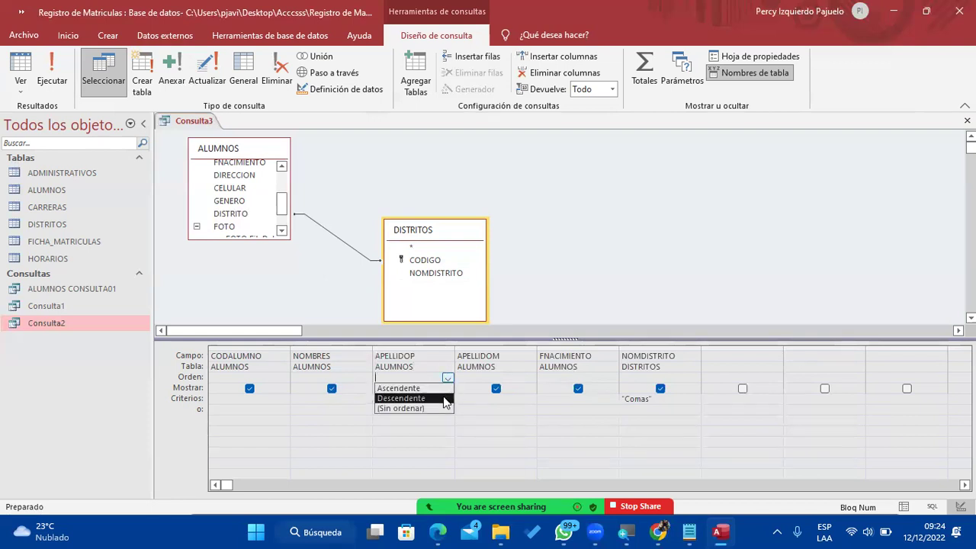
click(447, 398)
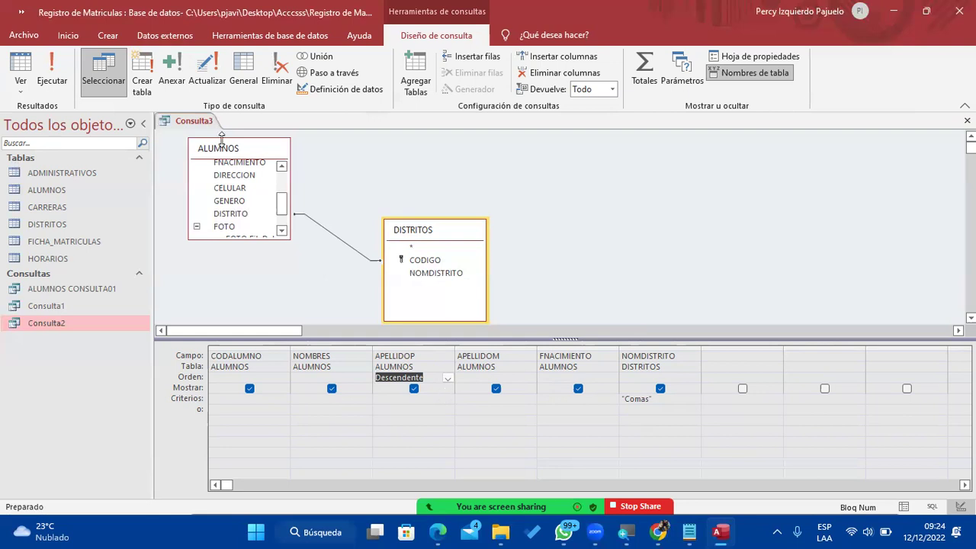
Run the query to view the four Comas students and save it as Consulta3.
click(60, 71)
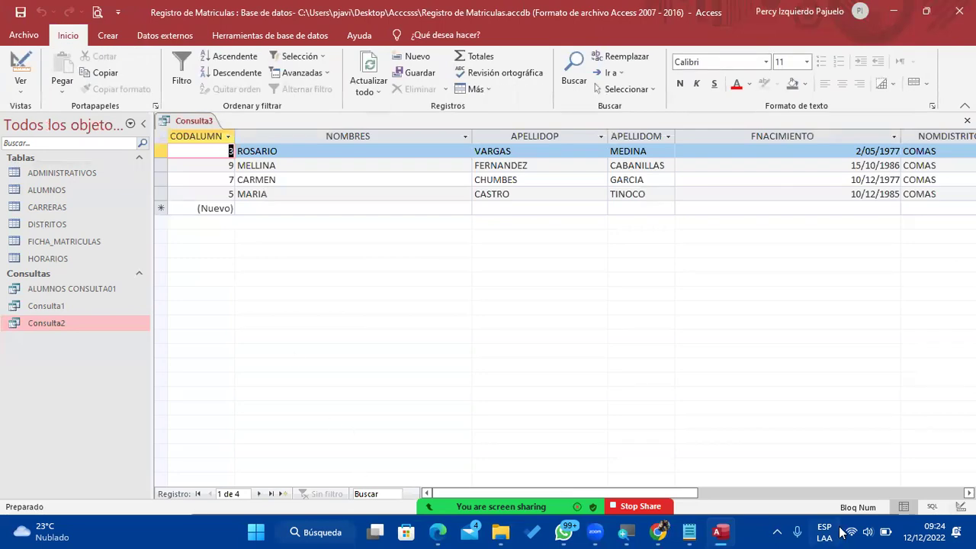
mouse_move(661, 493)
mouse_down()
mouse_move(715, 488)
mouse_move(653, 488)
mouse_up()
click(513, 137)
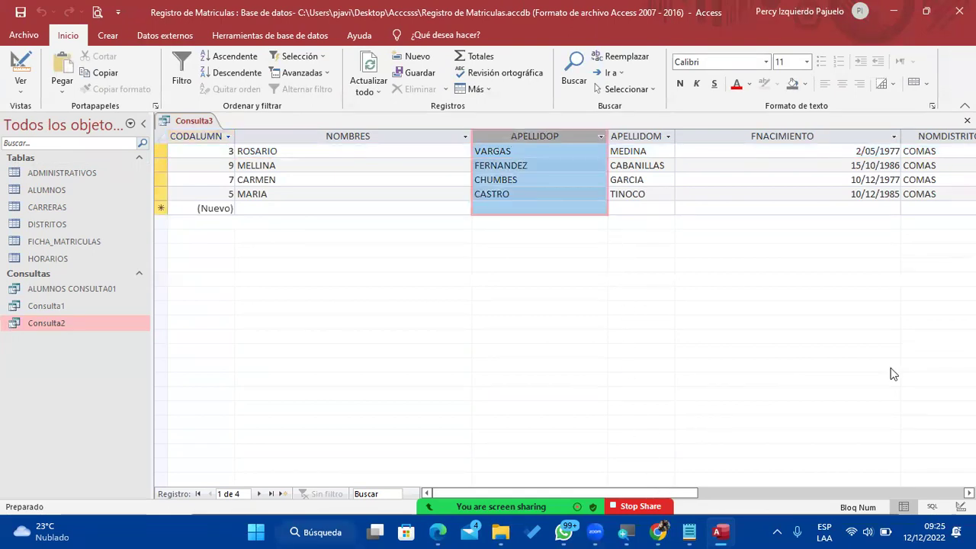
drag(695, 494, 740, 492)
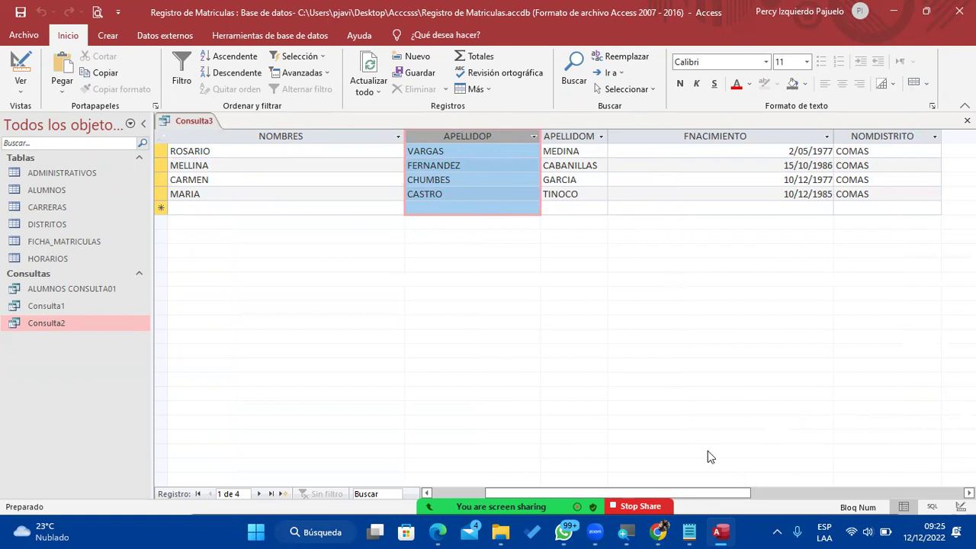
click(21, 11)
click(501, 214)
Close the Consulta3 query and bring the Notepad exercise list forward.
right_click(193, 121)
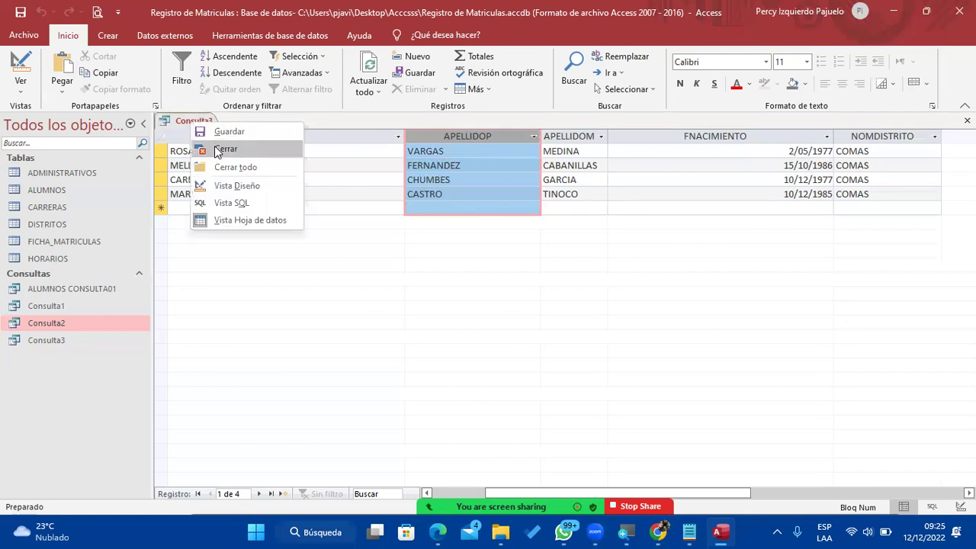
click(220, 150)
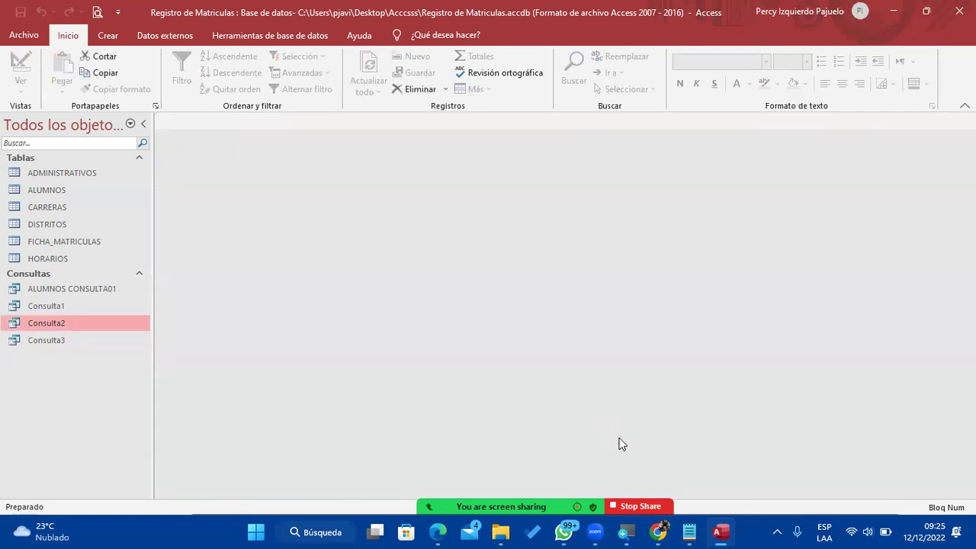
mouse_move(697, 525)
click(759, 468)
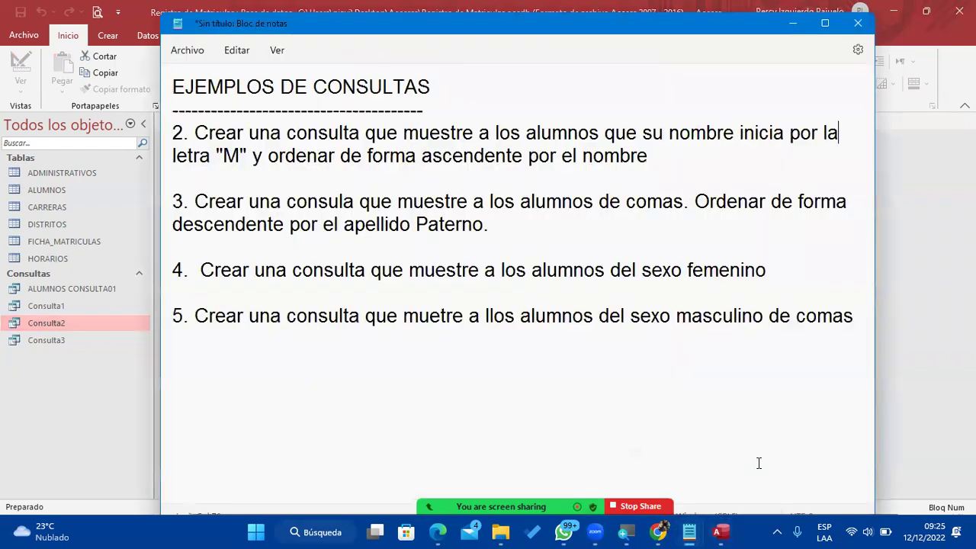
Highlight exercise 4 in Notepad, then minimize it to return to Access.
drag(201, 268, 479, 270)
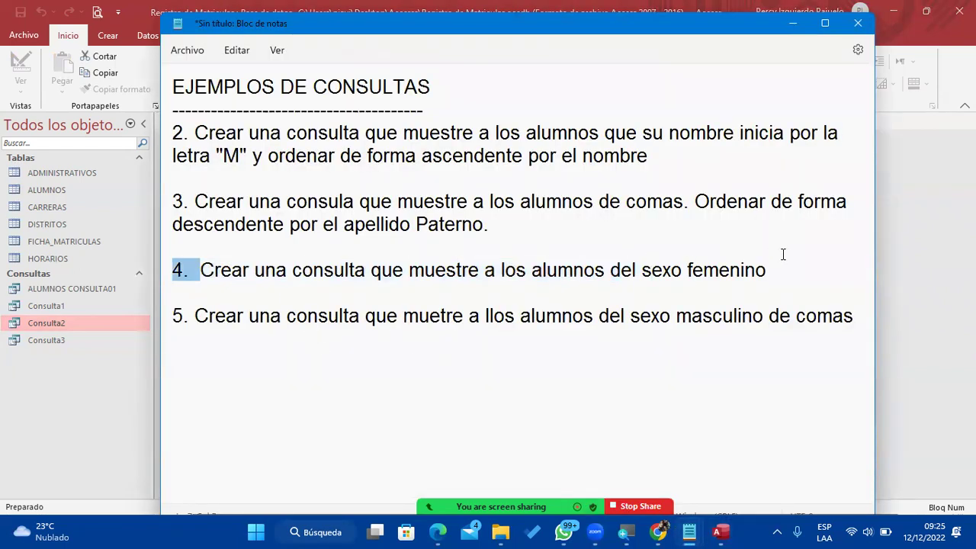
shift+click(797, 266)
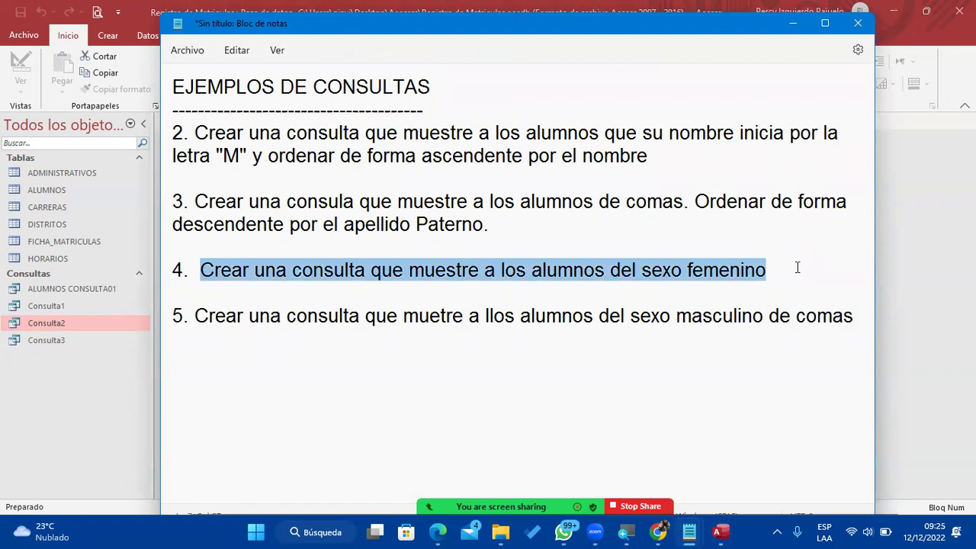
click(806, 23)
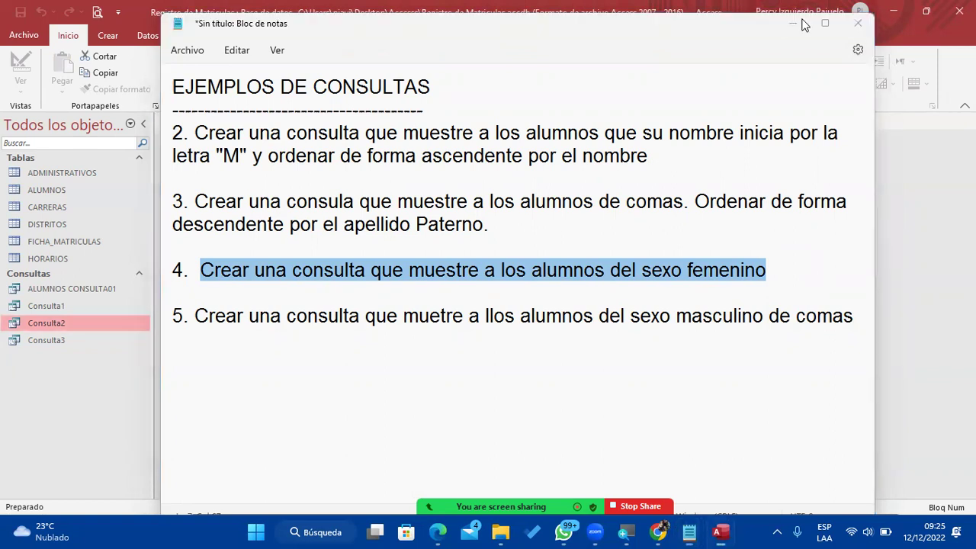
click(106, 34)
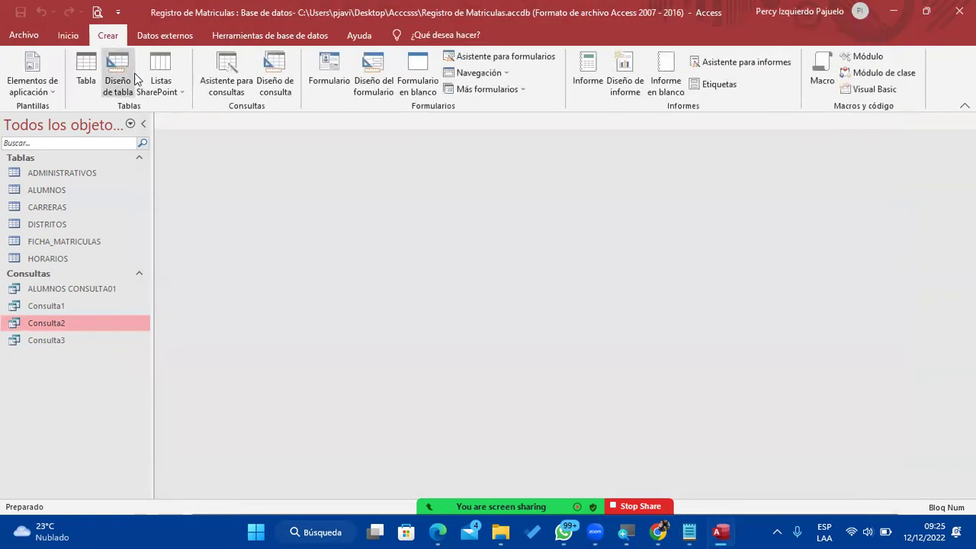
Start a design query on ALUMNOS with CODALUMNO and NOMBRES, deleting a duplicate NOMBRES column.
click(271, 82)
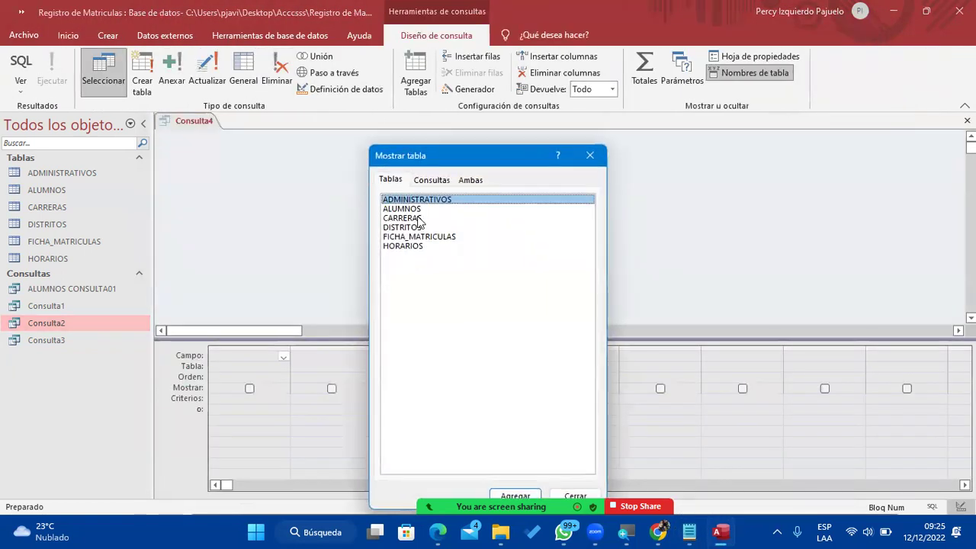
double_click(421, 210)
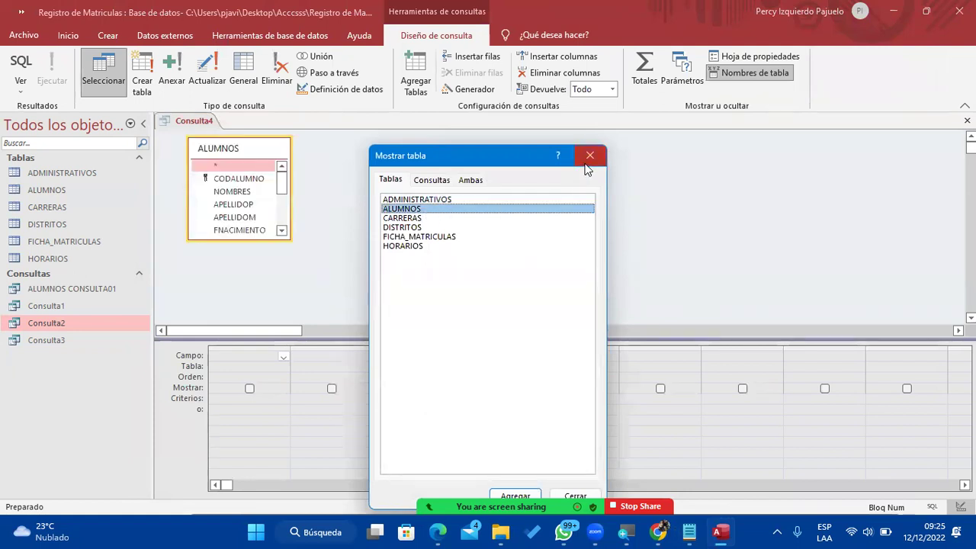
click(589, 156)
double_click(263, 180)
click(254, 193)
double_click(255, 191)
double_click(254, 191)
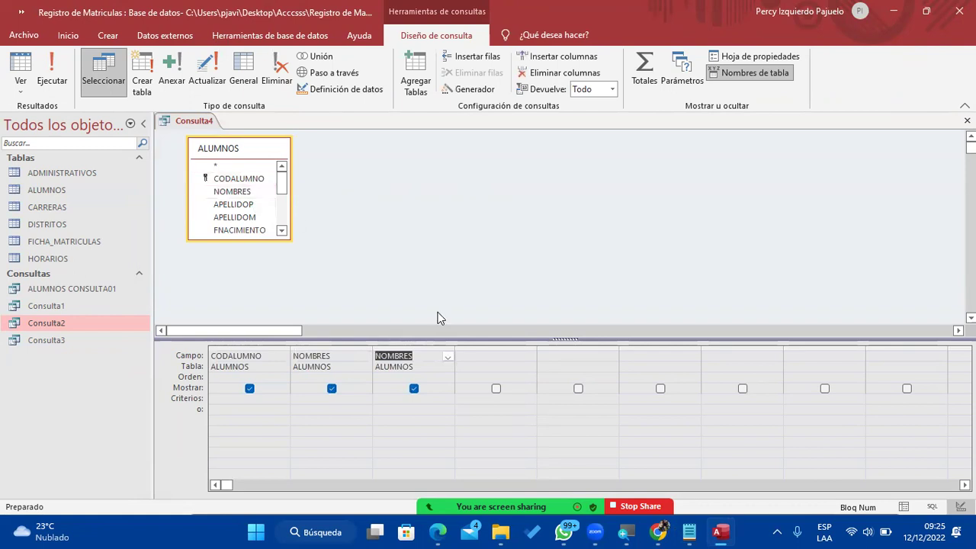
click(404, 343)
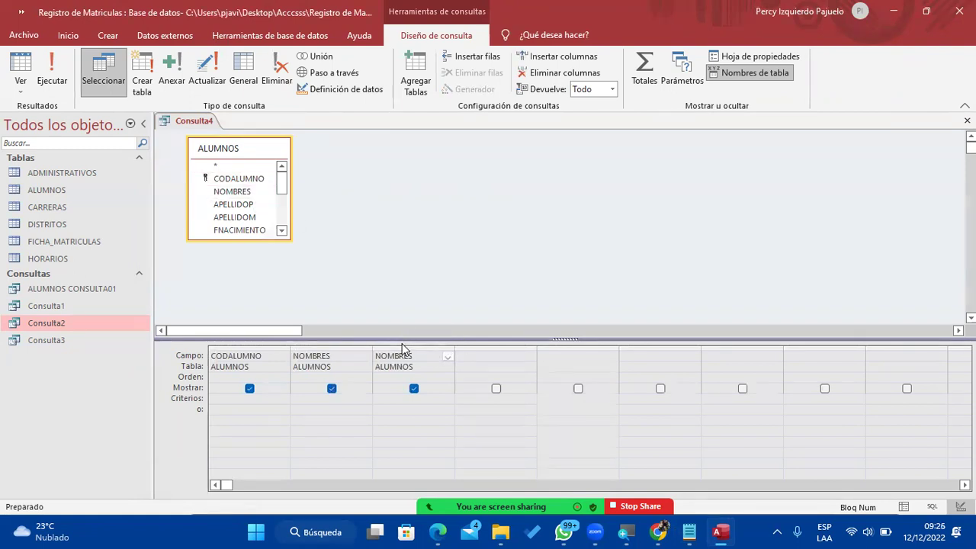
click(402, 348)
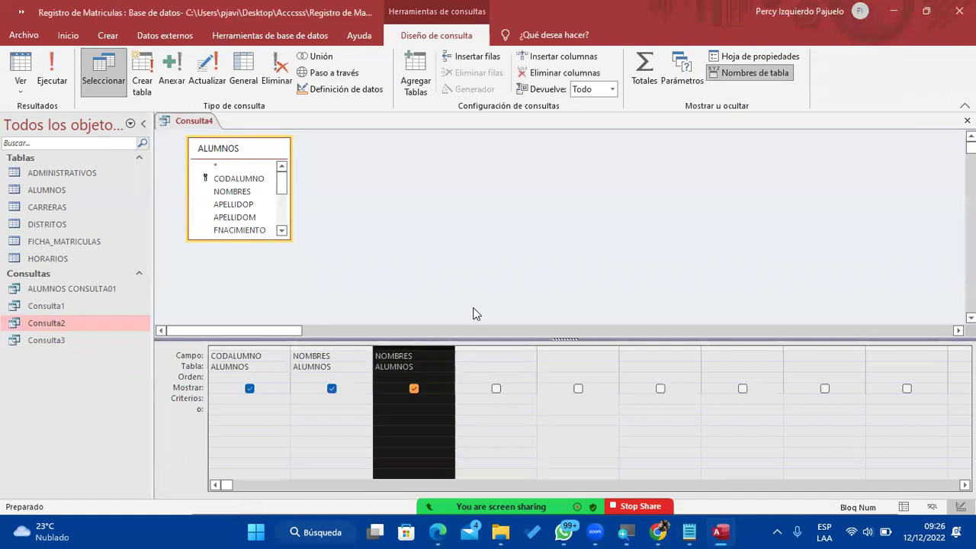
key(Delete)
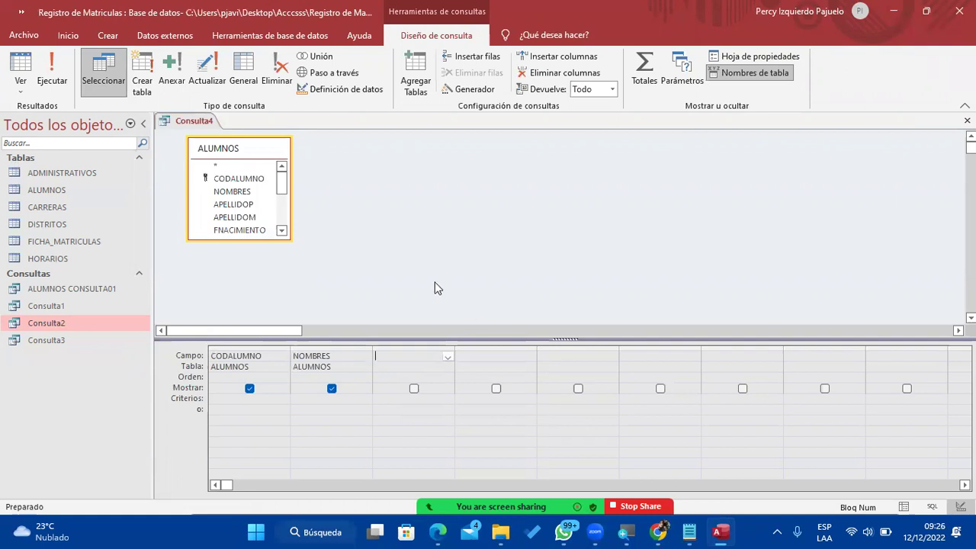
Add APELLIDOP, APELLIDOM, FNACIMIENTO, DIRECCION, CELULAR and GENERO to the field grid.
double_click(255, 207)
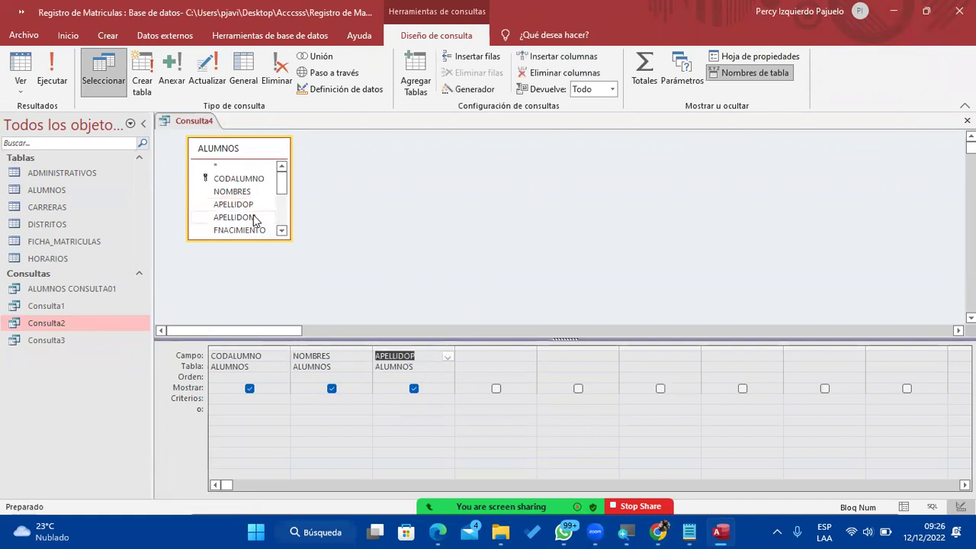
double_click(255, 217)
scroll(257, 211, down, 1)
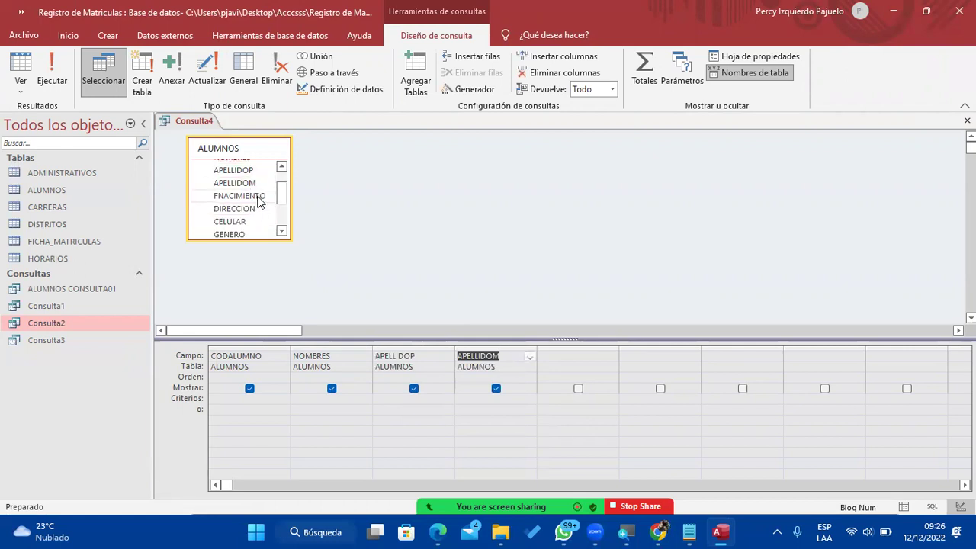
double_click(252, 197)
double_click(252, 206)
double_click(239, 222)
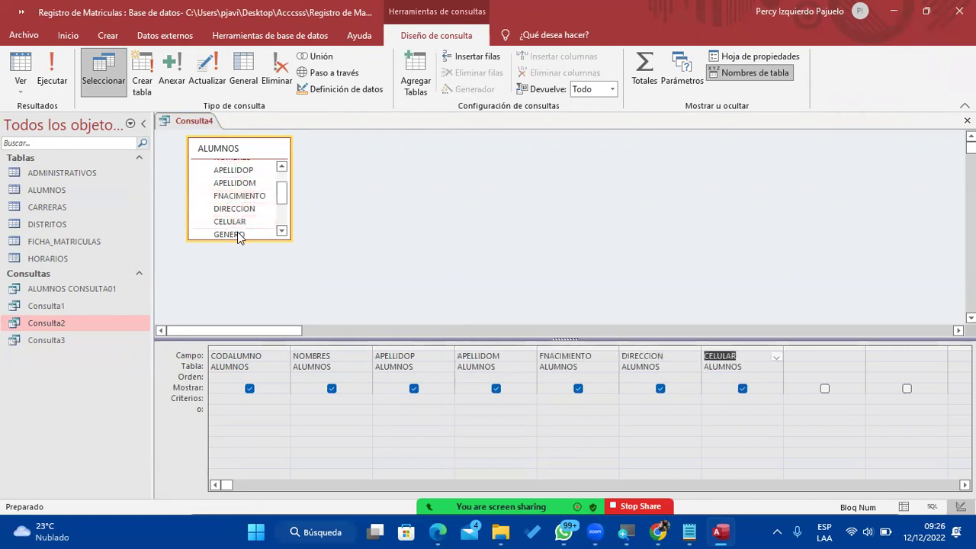
double_click(239, 233)
Select the GENERO criteria cell and briefly check the Notepad exercise list.
click(816, 395)
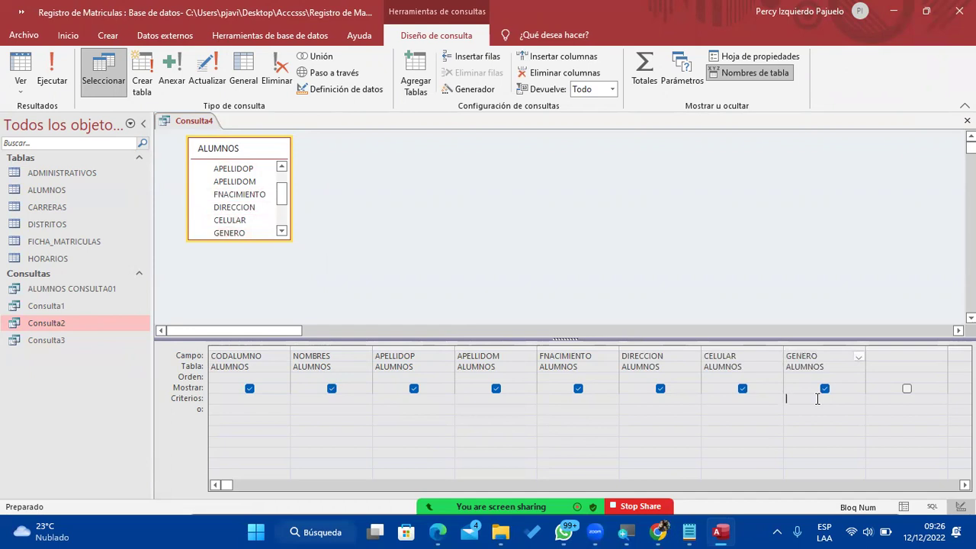
click(690, 531)
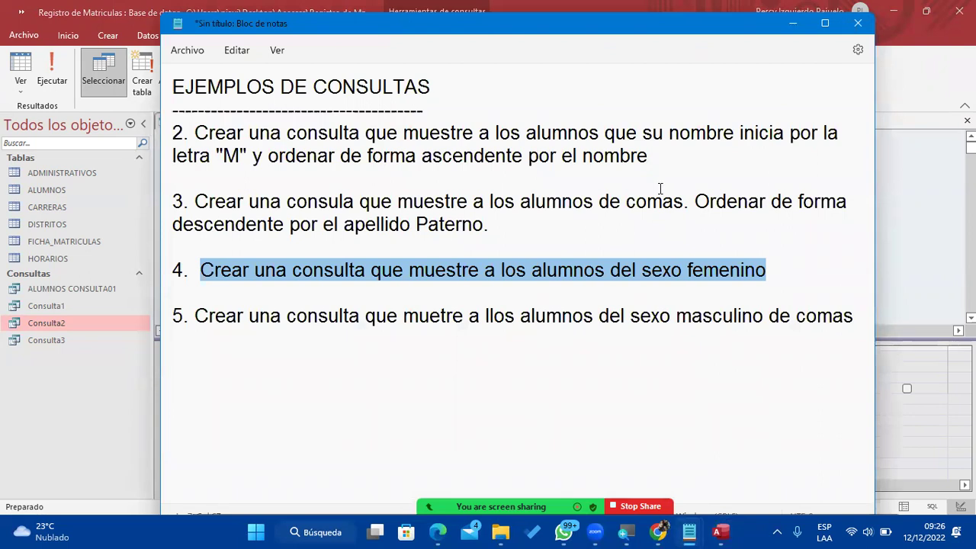
click(793, 22)
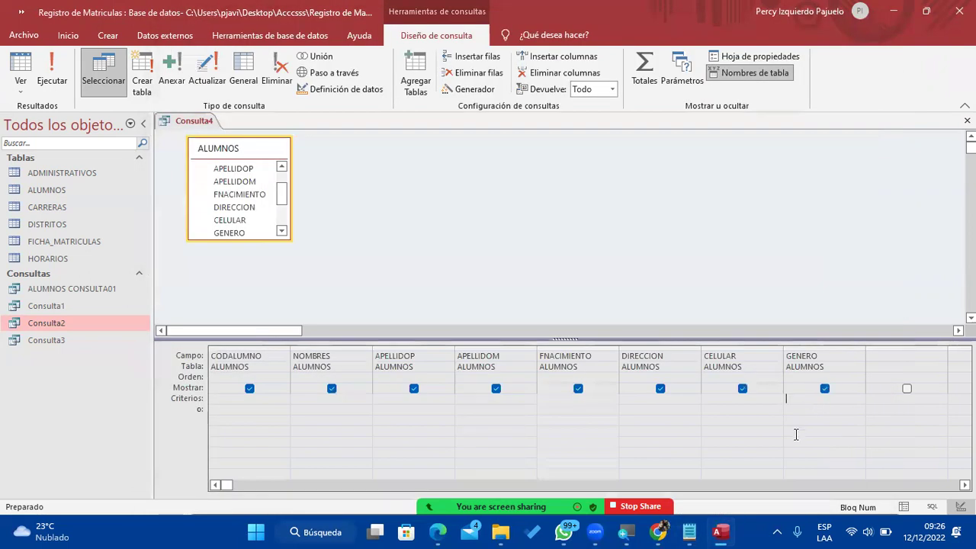
Enter Femenino as the GENERO criterion, then glance at the Notepad exercise list.
text(Femenino)
key(Return)
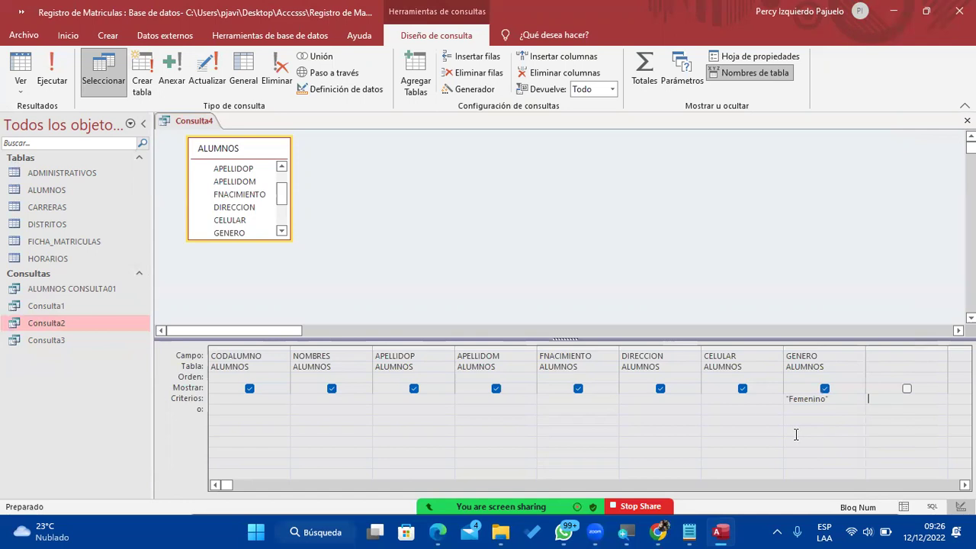
mouse_move(689, 533)
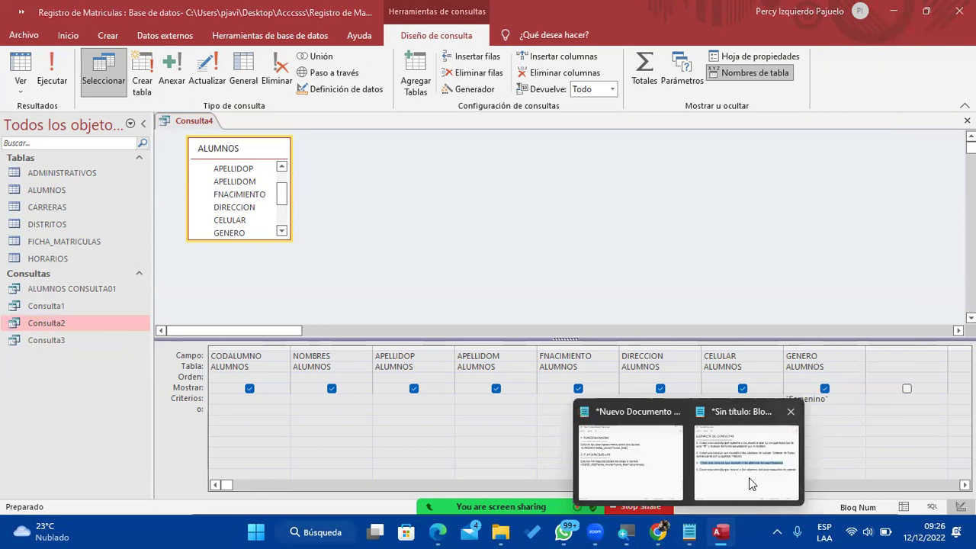
click(749, 477)
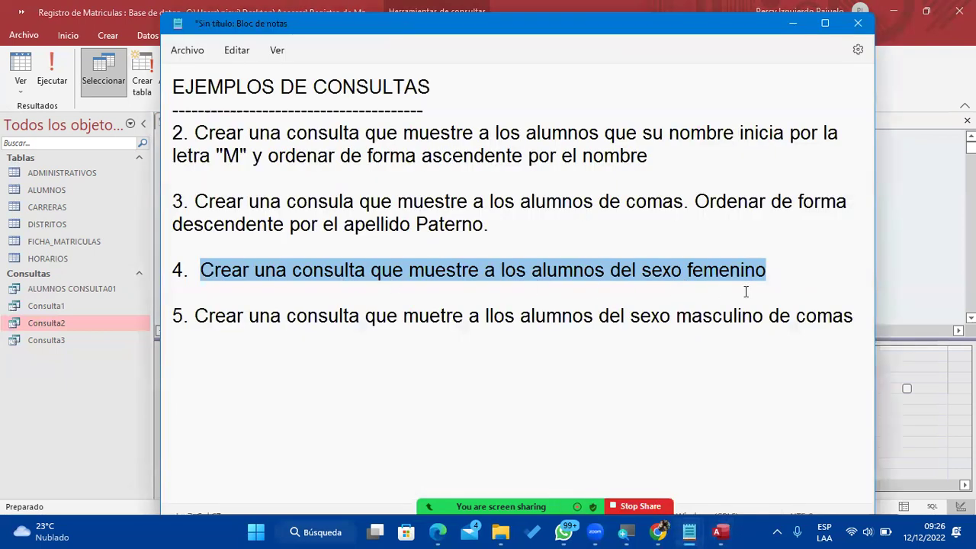
click(793, 23)
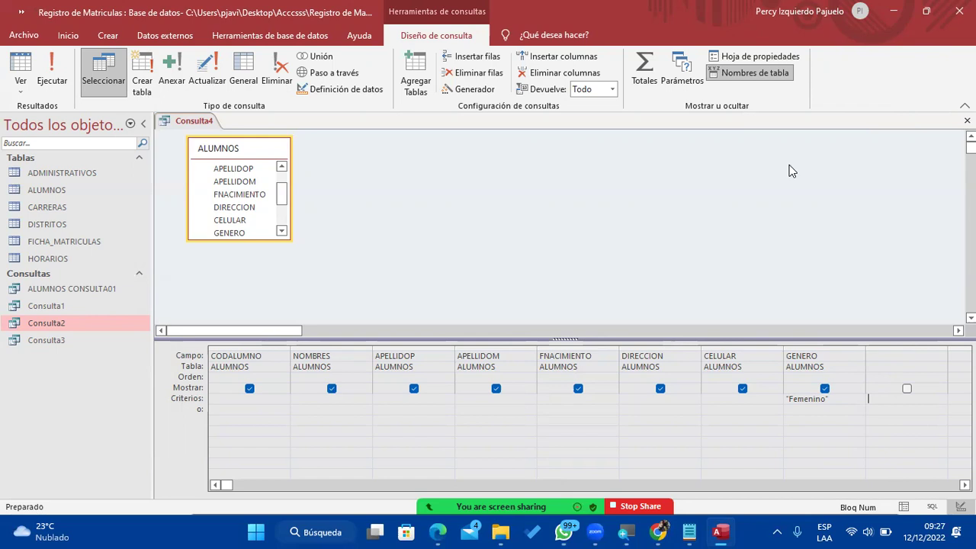
Run the query and scroll the datasheet to check the GENERO values of the five students.
click(60, 77)
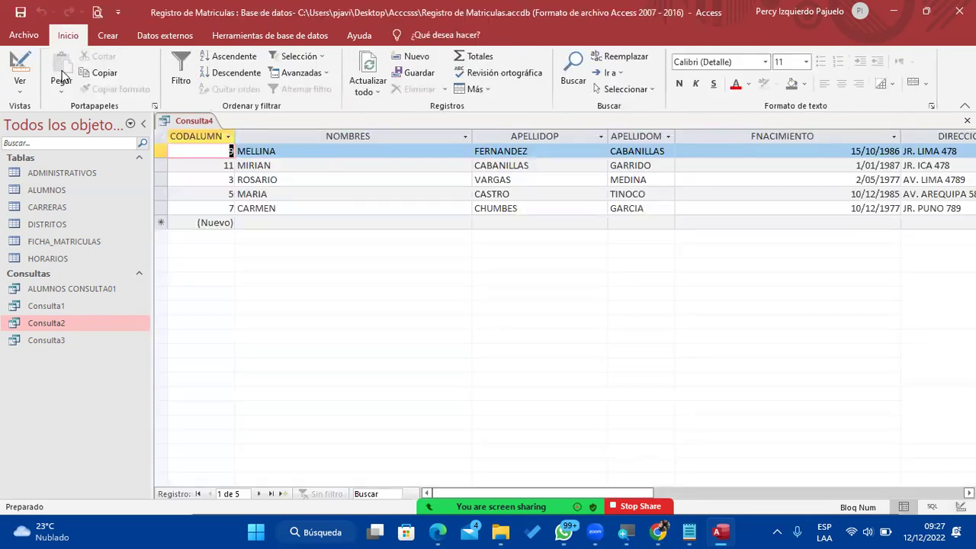
mouse_move(689, 531)
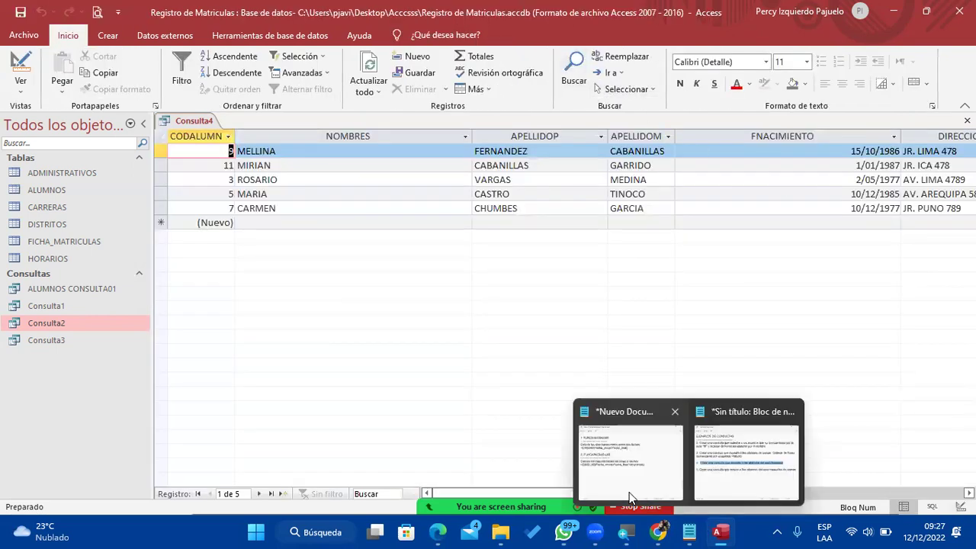
drag(538, 492, 662, 492)
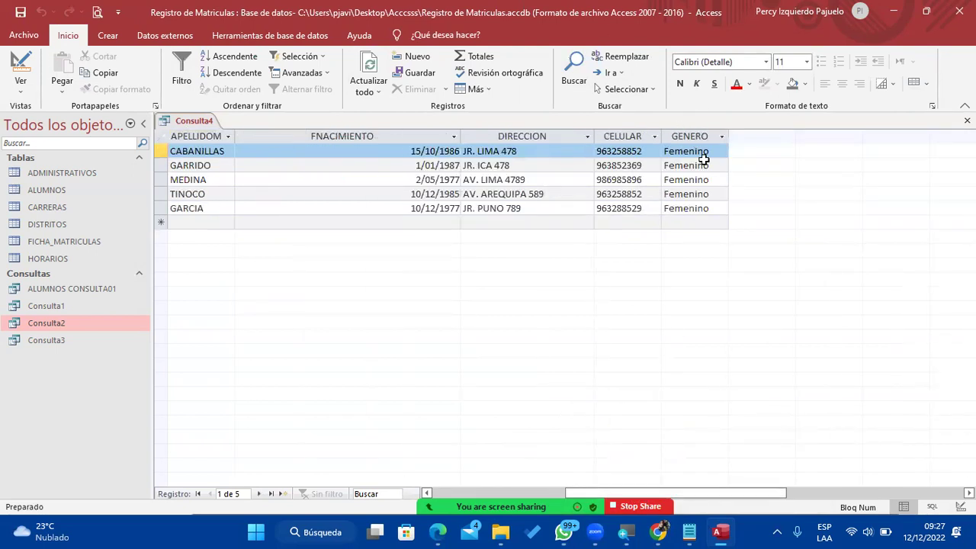
drag(688, 492, 545, 484)
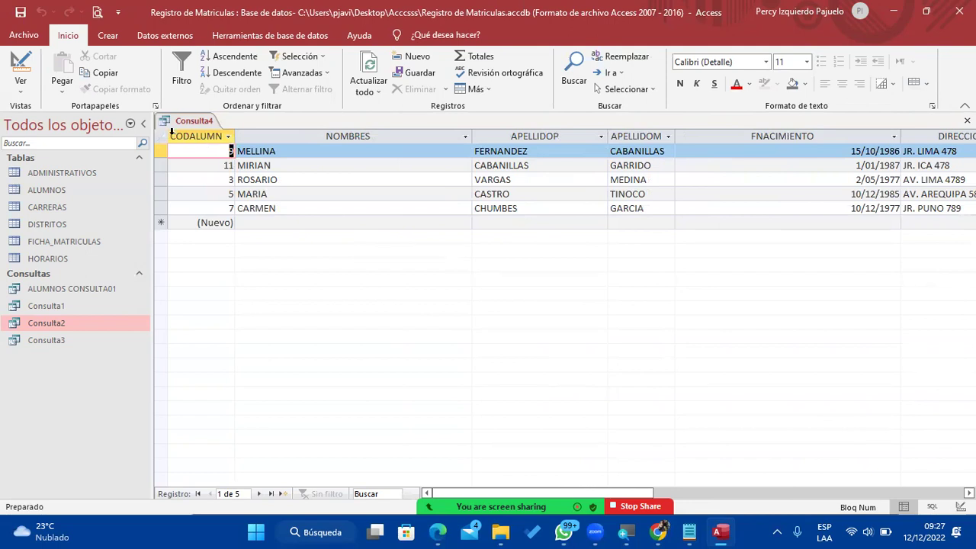
Save the query as Consulta4 and close it.
click(21, 13)
click(503, 212)
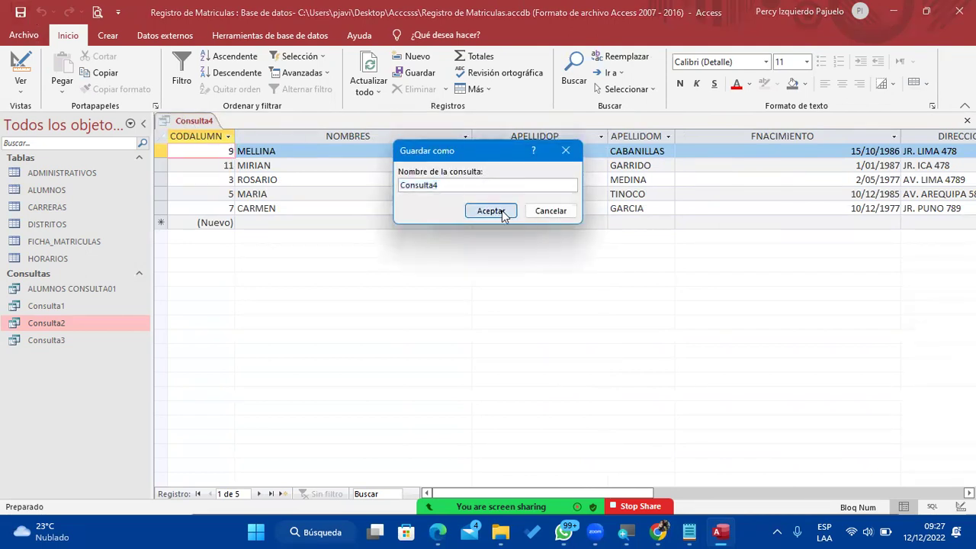
right_click(196, 120)
click(246, 140)
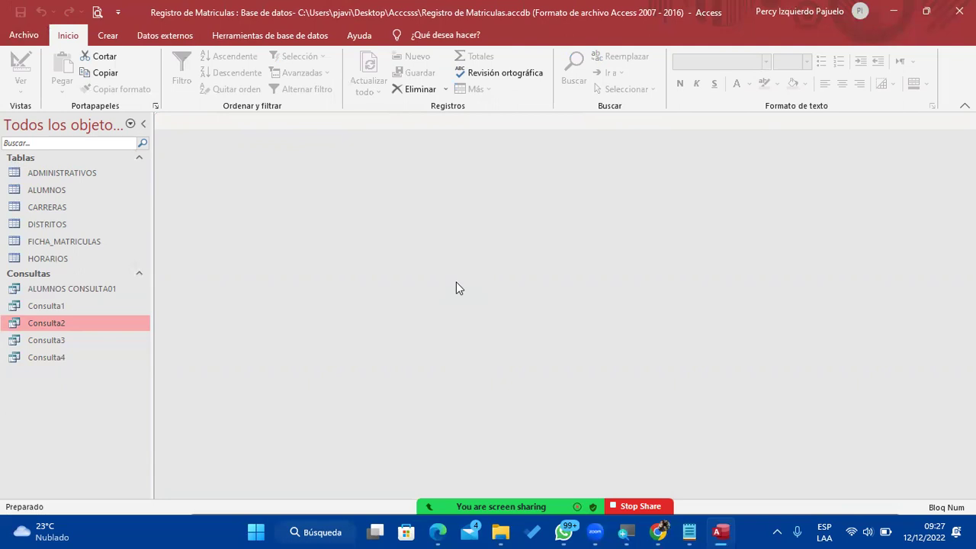
Open Consulta1 through Consulta4 to review results, then select exercise 5 in Notepad.
click(85, 309)
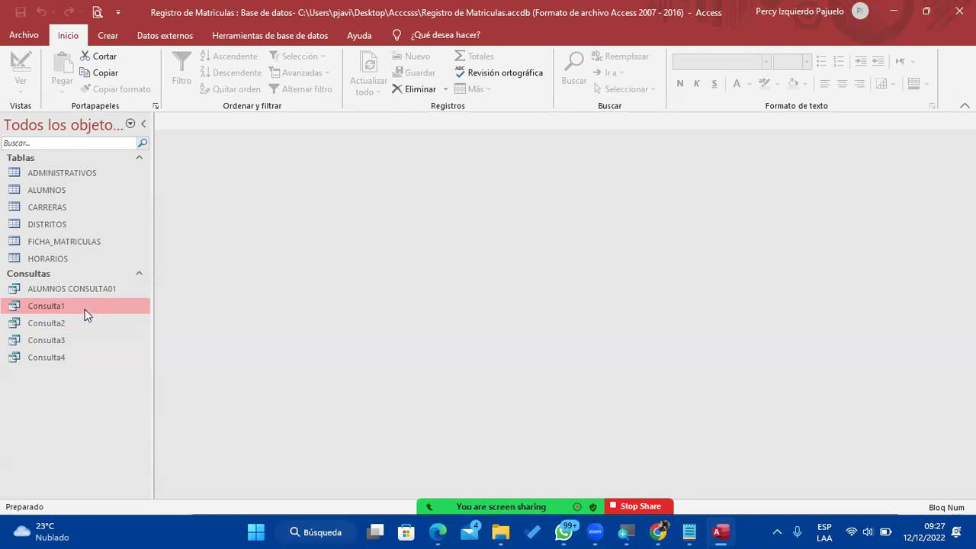
double_click(84, 309)
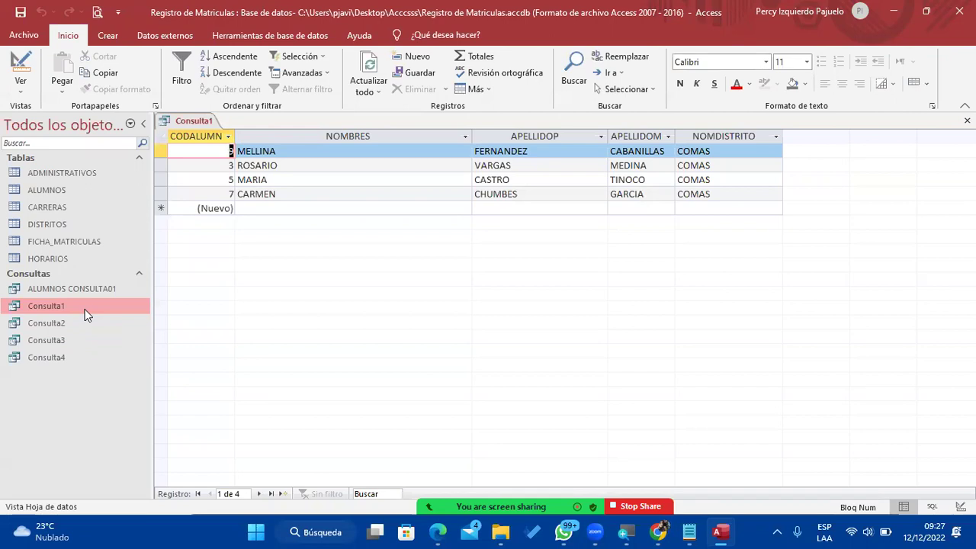
double_click(68, 326)
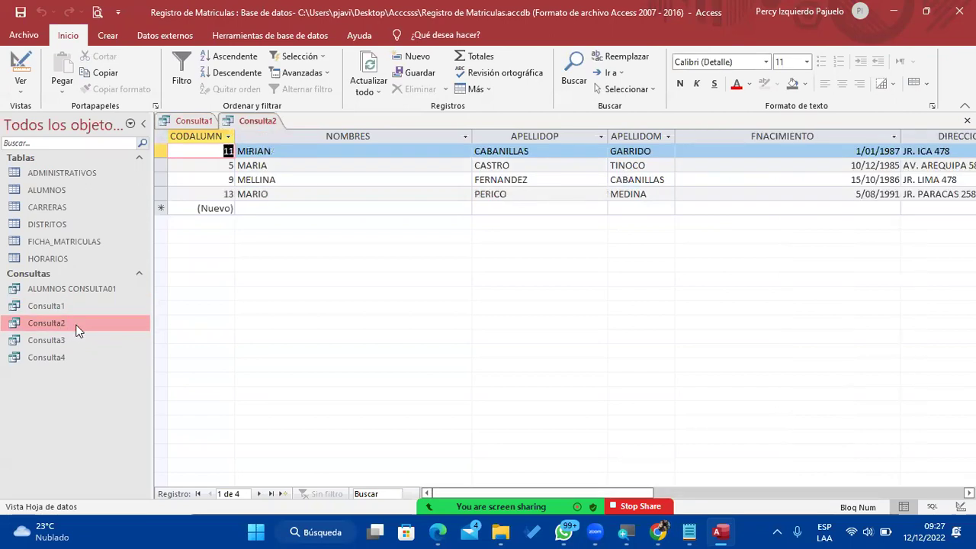
click(67, 341)
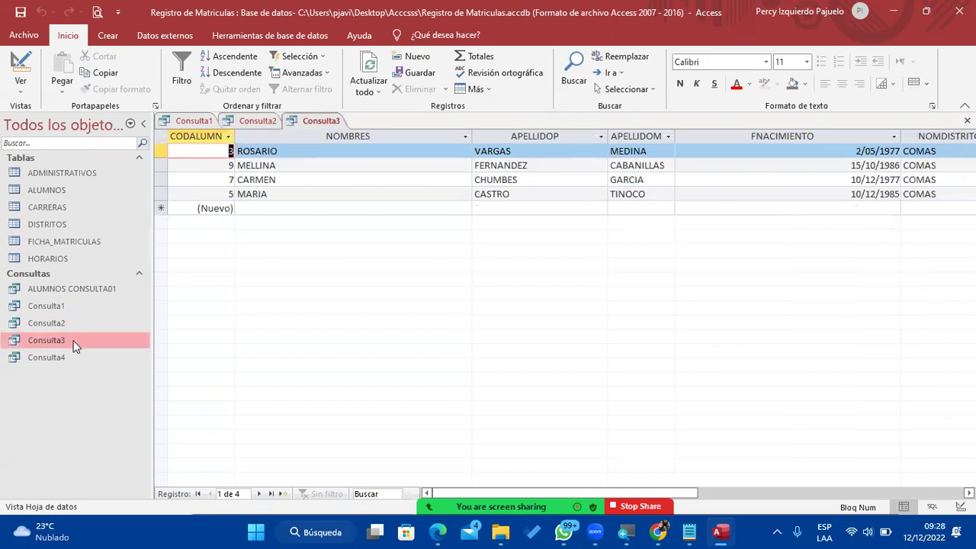
double_click(59, 359)
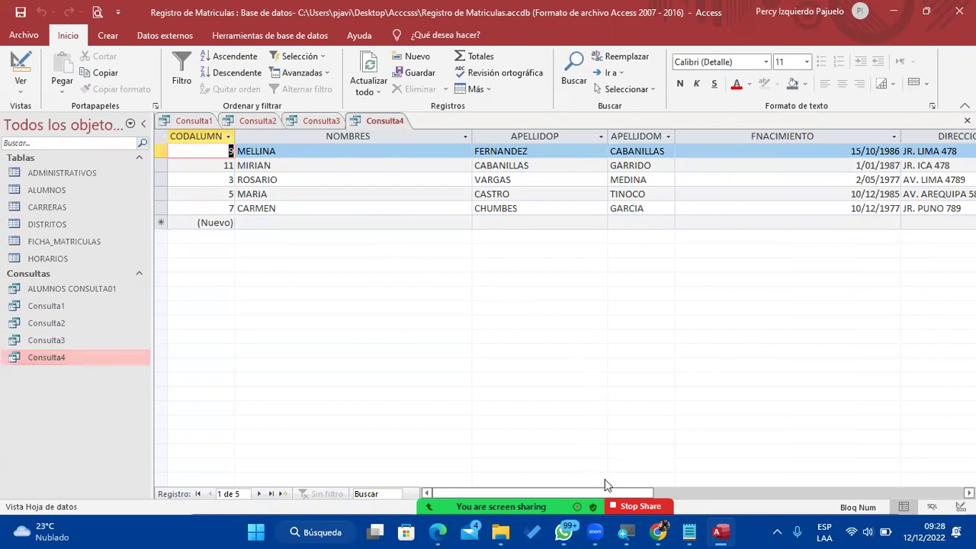
drag(611, 492, 549, 483)
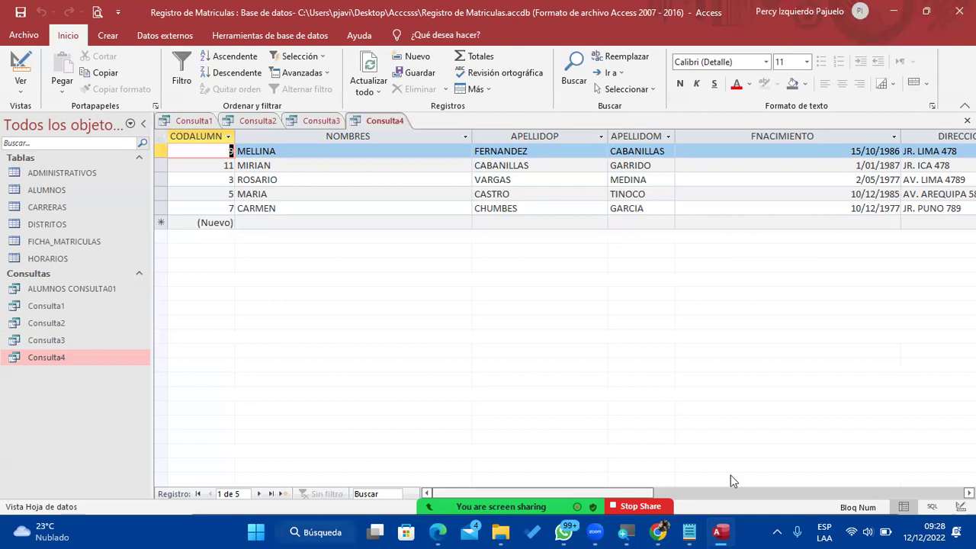
key(alt+Tab)
drag(819, 373, 166, 336)
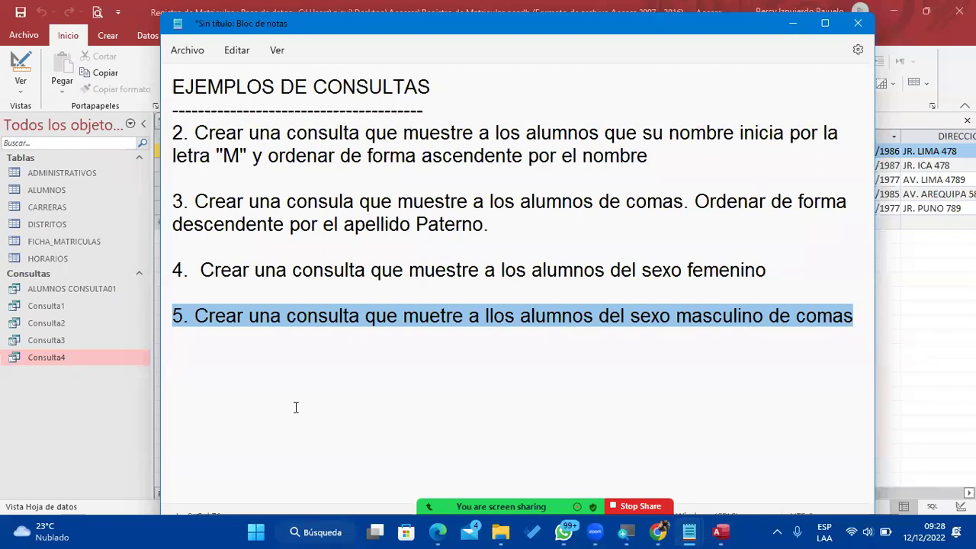
Correct 'llos' to 'los' in exercise 5, cancel closing Notepad, and minimize it.
click(492, 320)
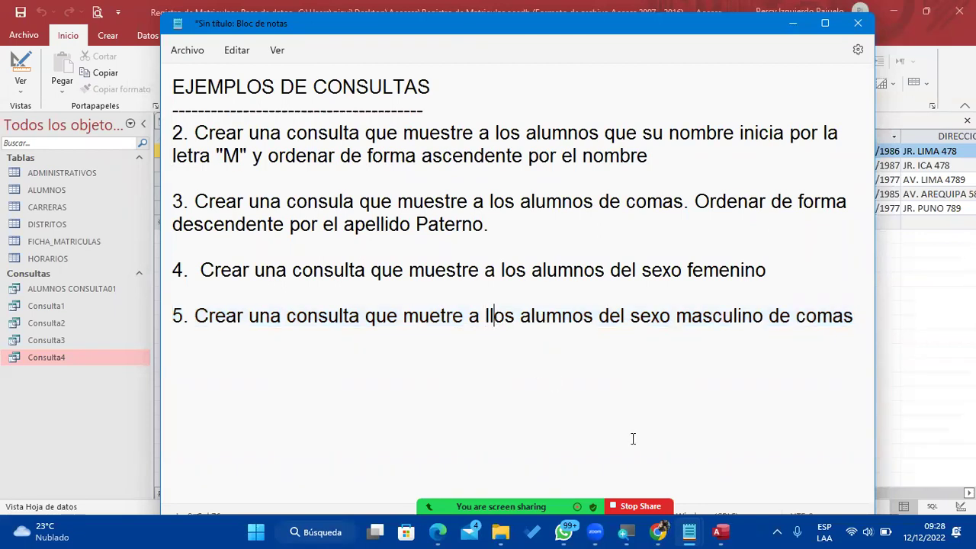
key(BackSpace)
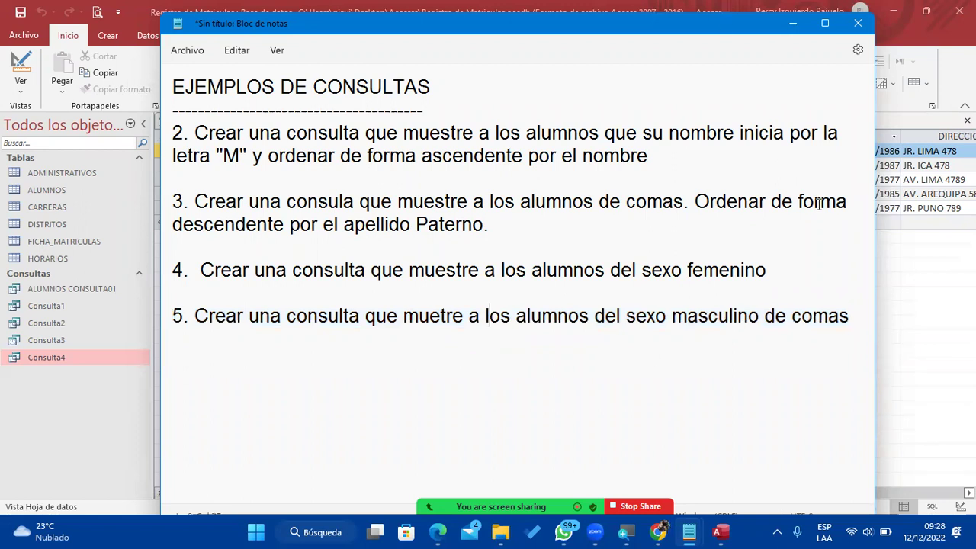
click(858, 22)
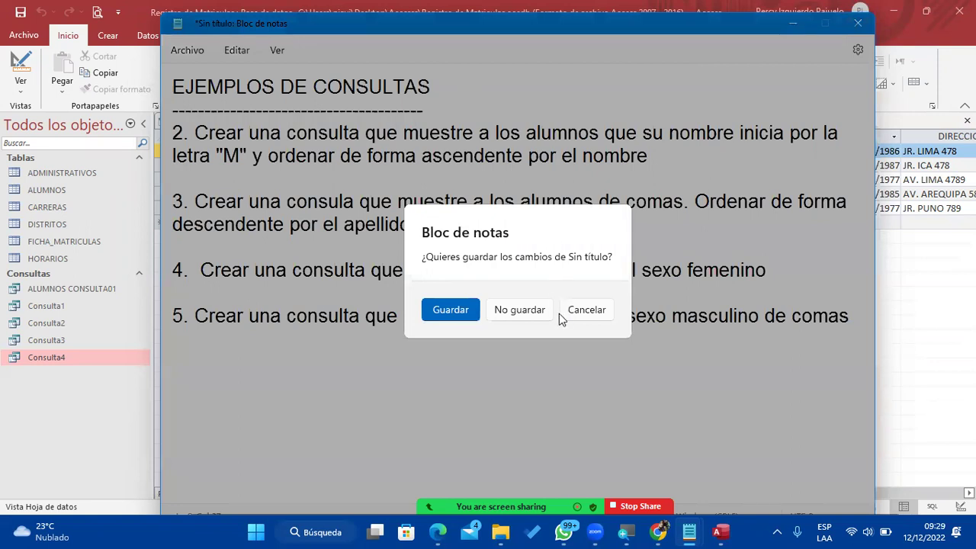
click(564, 311)
click(793, 24)
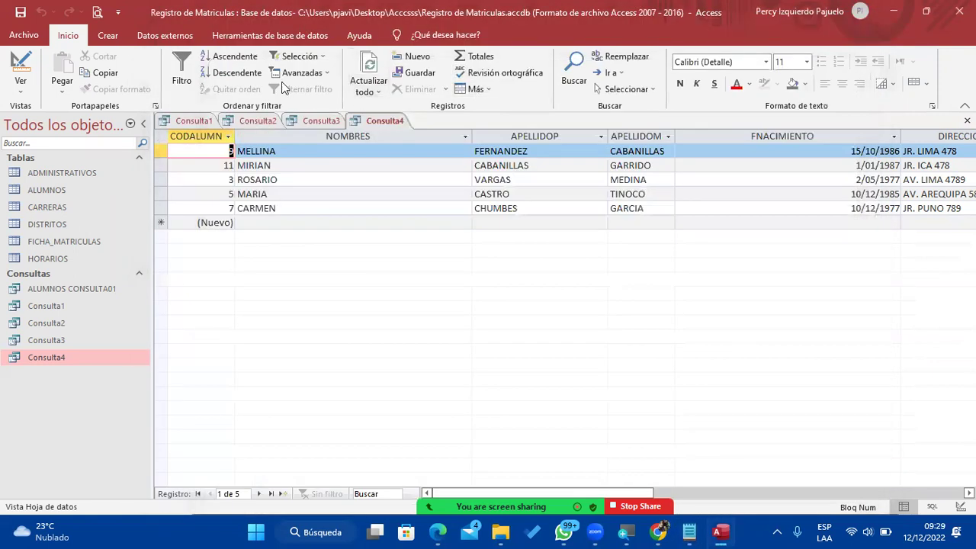
Start a new design query and add the ALUMNOS and DISTRITOS tables.
click(105, 35)
click(273, 84)
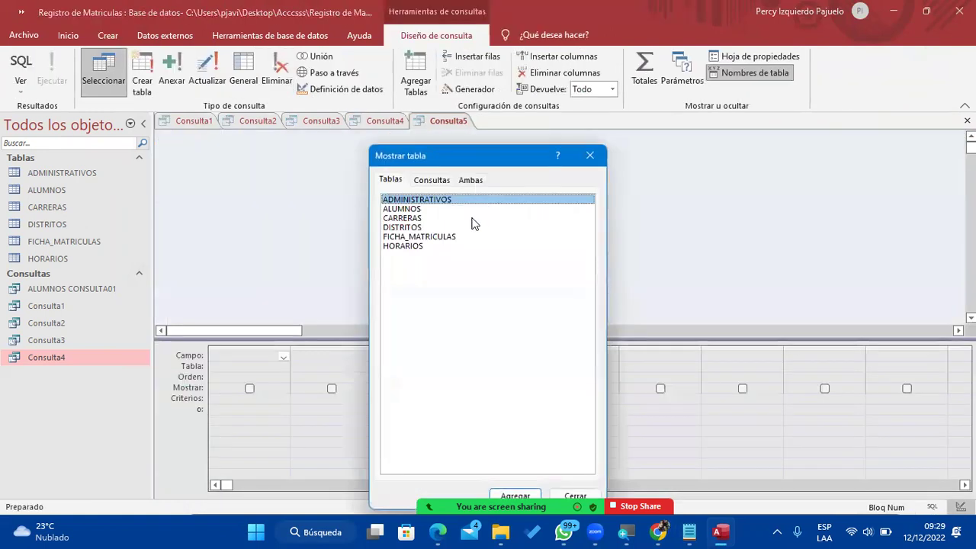
double_click(427, 209)
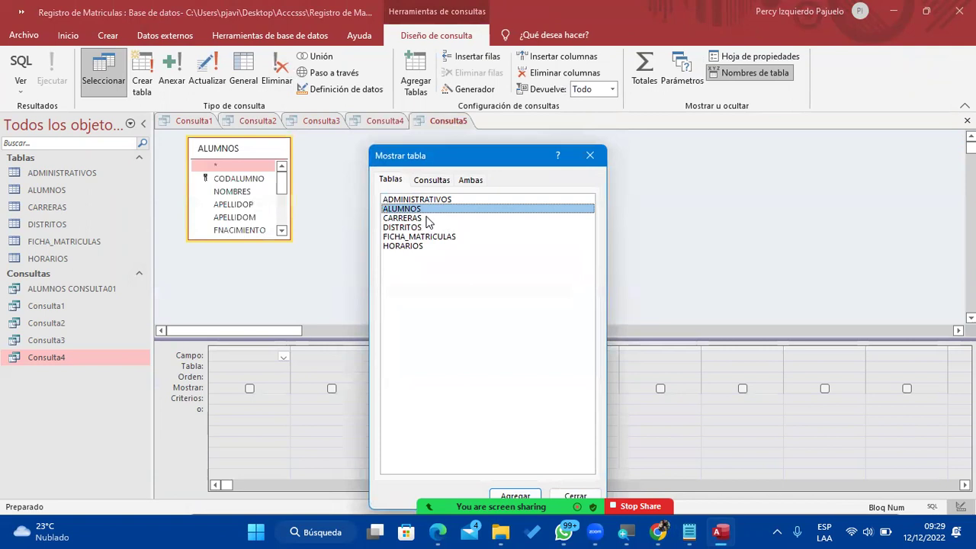
click(413, 228)
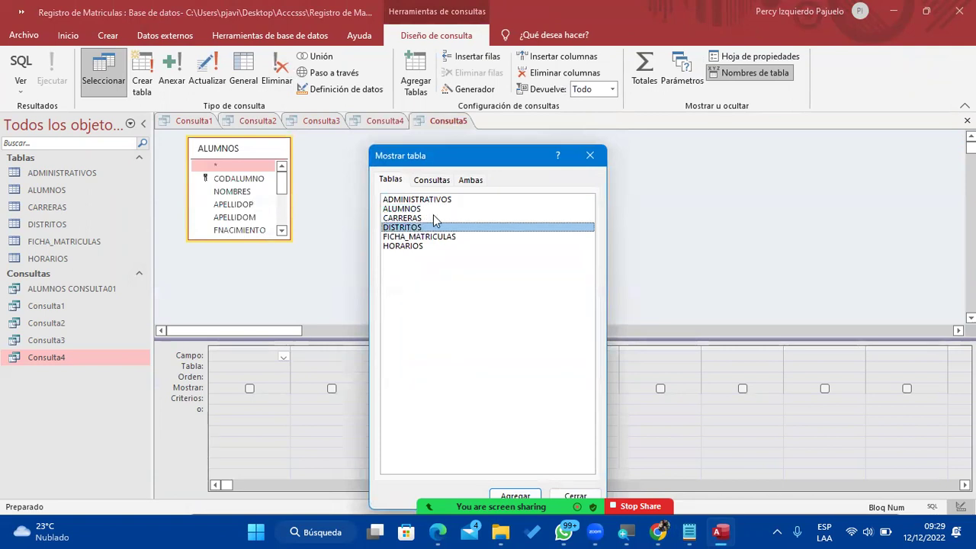
click(435, 210)
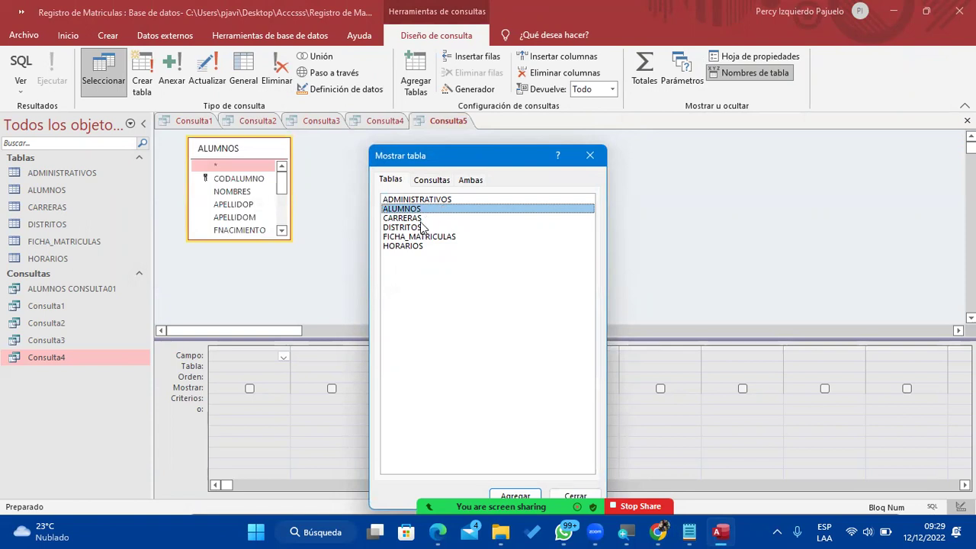
click(424, 218)
double_click(424, 229)
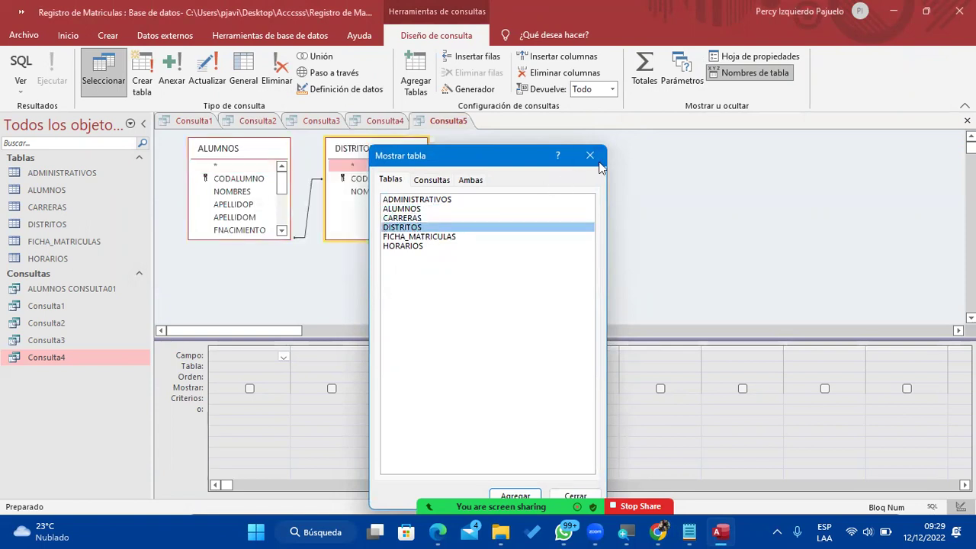
click(592, 160)
Check the Notepad exercise notes, then return to the Consulta5 design.
mouse_move(688, 531)
click(767, 465)
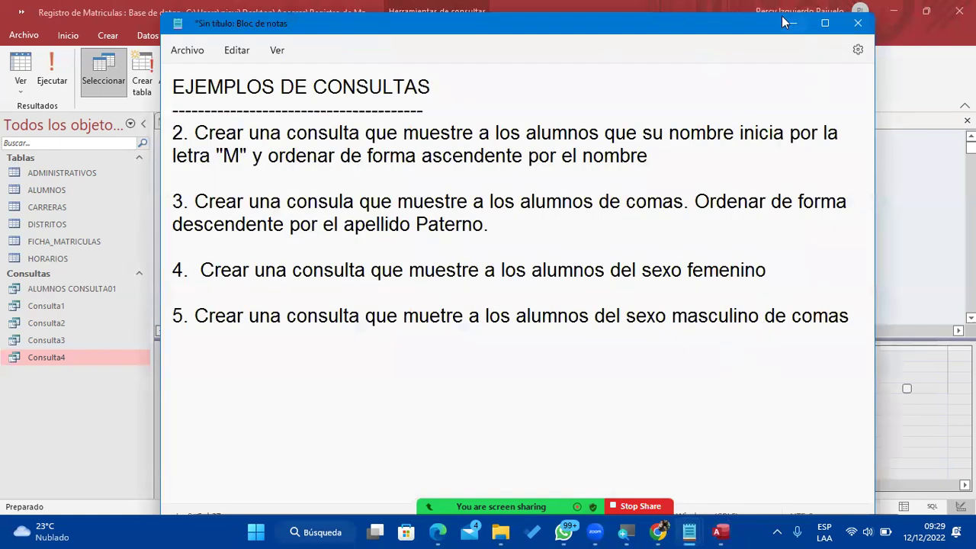
click(889, 84)
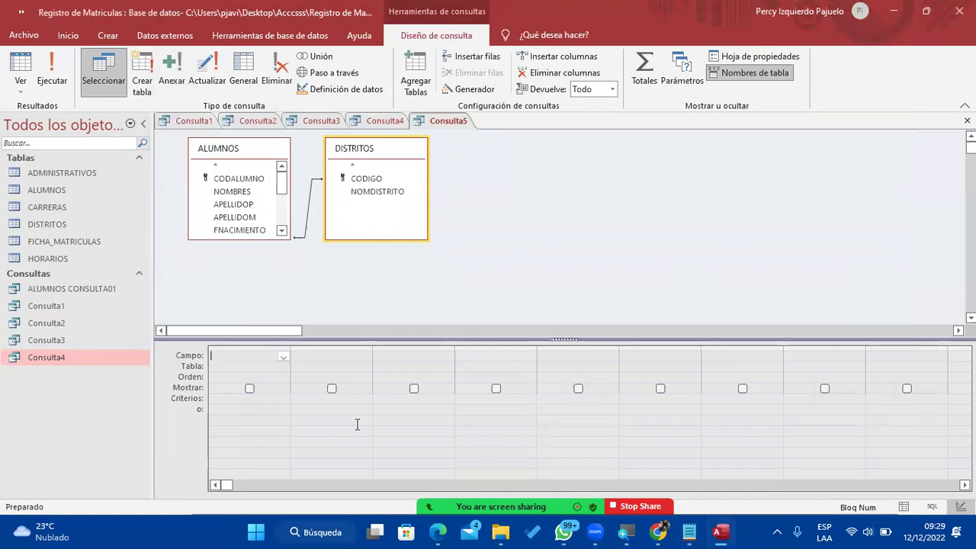
Add ALUMNOS' CODALUMNO, NOMBRES, APELLIDOP, APELLIDOM, GENERO and DISTRITOS' NOMDISTRITO to the grid.
click(242, 183)
double_click(243, 184)
double_click(244, 192)
double_click(244, 204)
double_click(246, 218)
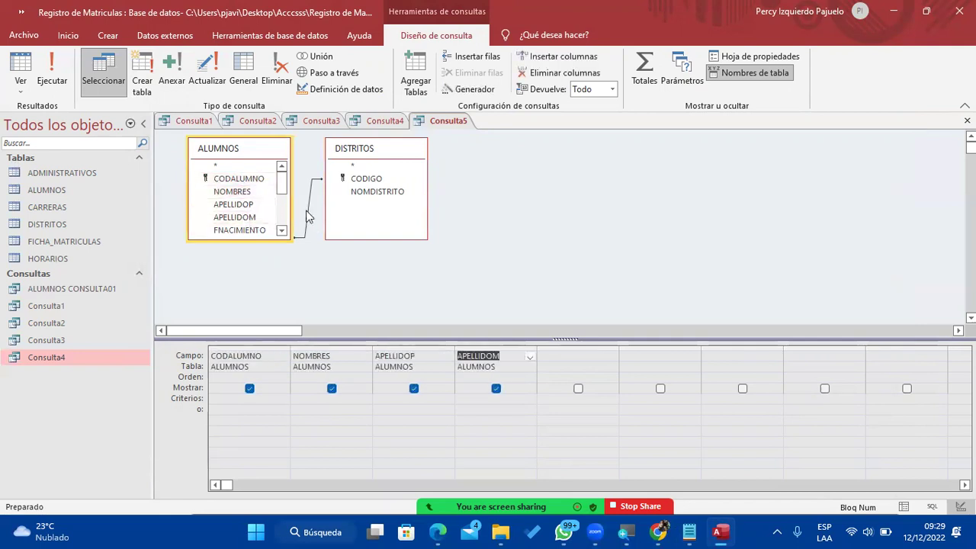
scroll(264, 206, down, 2)
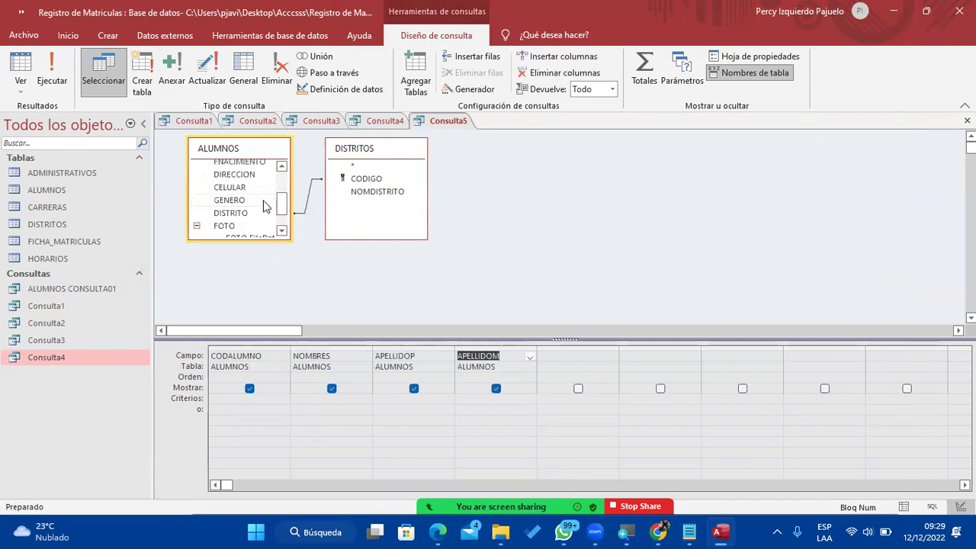
double_click(376, 193)
scroll(246, 210, down, 1)
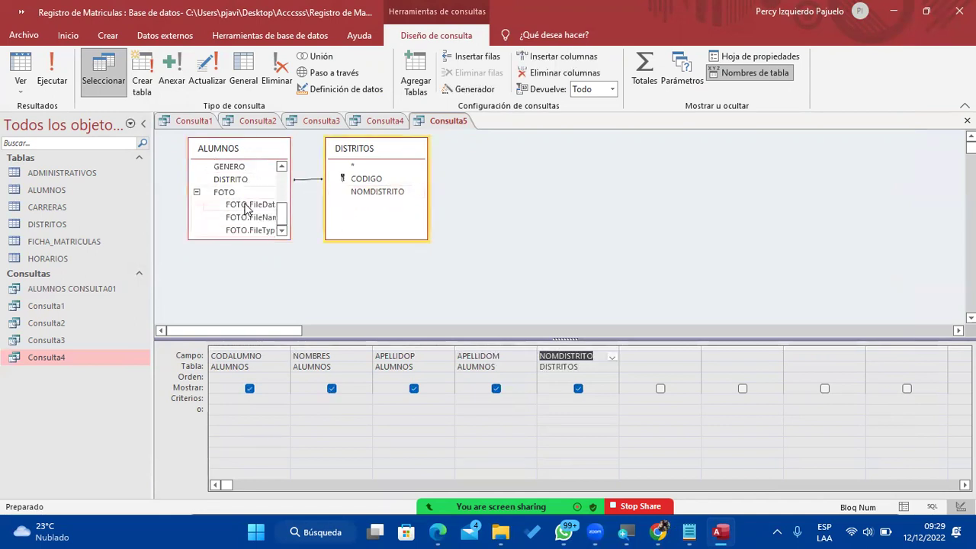
scroll(246, 210, up, 1)
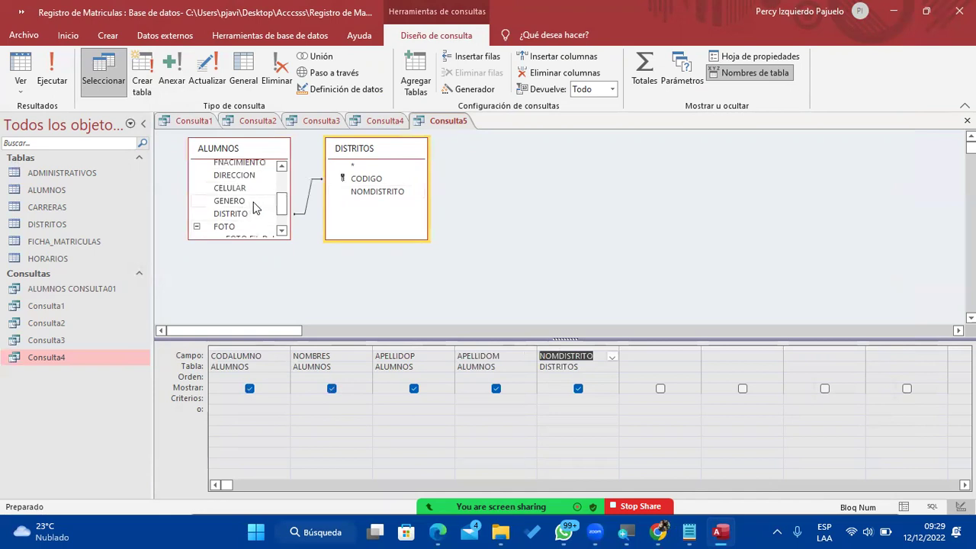
click(254, 209)
double_click(255, 210)
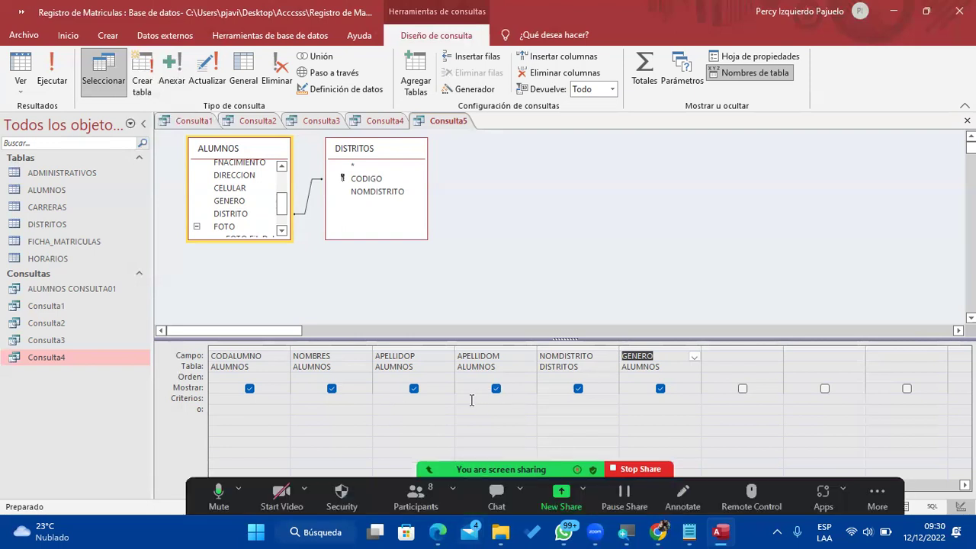
click(630, 399)
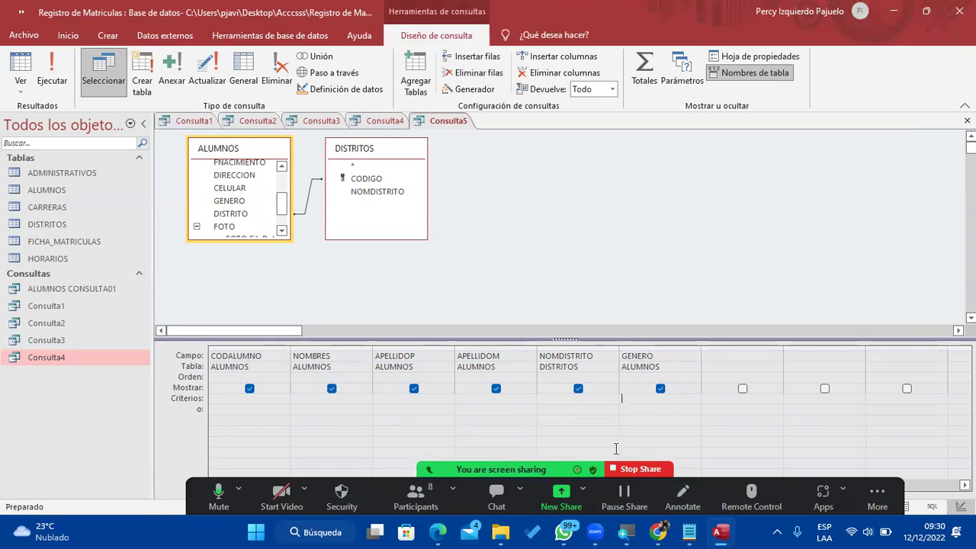
Enter the criteria Masculino under GENERO and Comas under NOMDISTRITO.
click(688, 531)
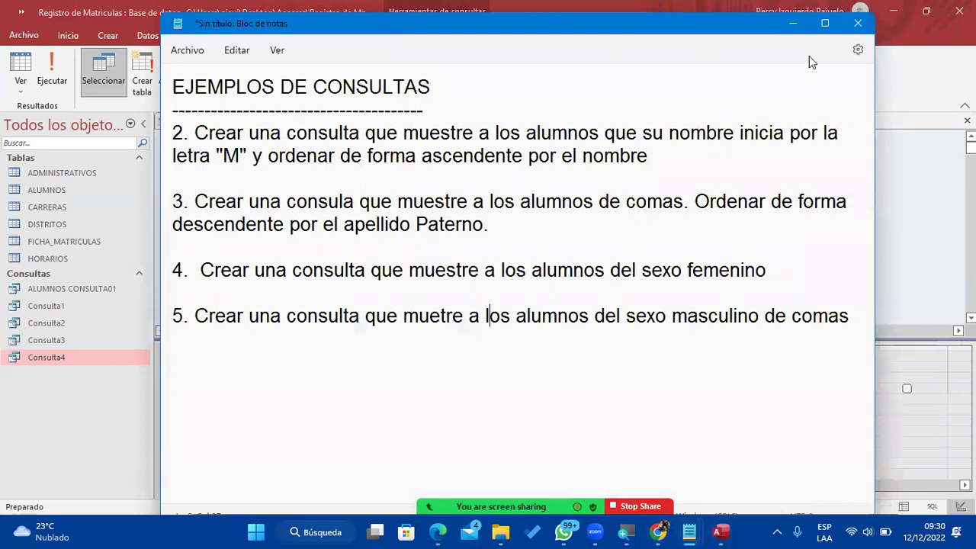
click(790, 22)
text(Masculino)
key(Tab)
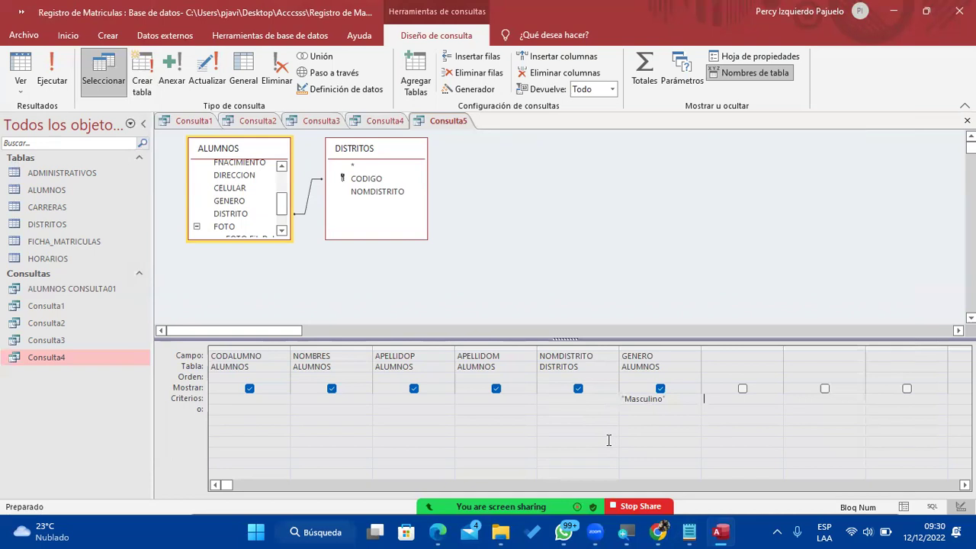
click(574, 401)
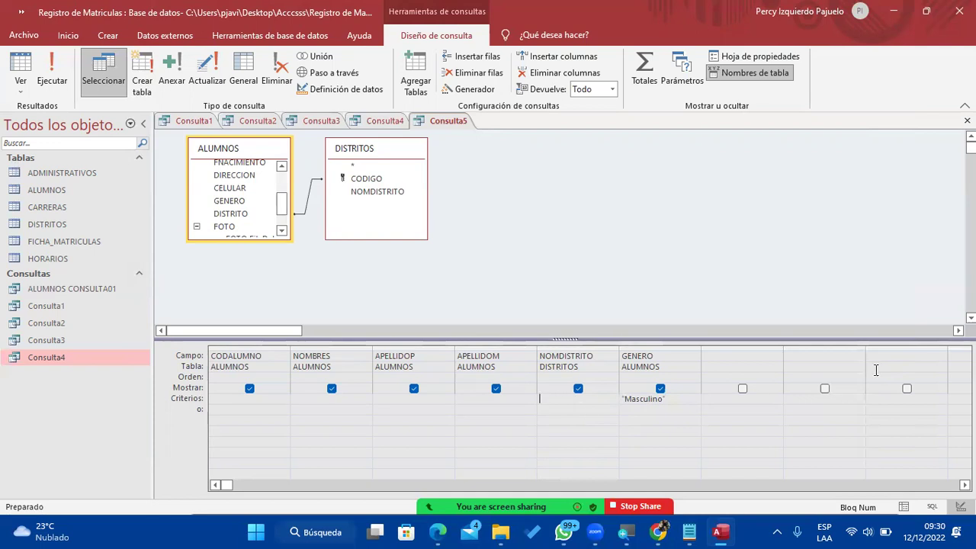
text(Comas)
key(Tab)
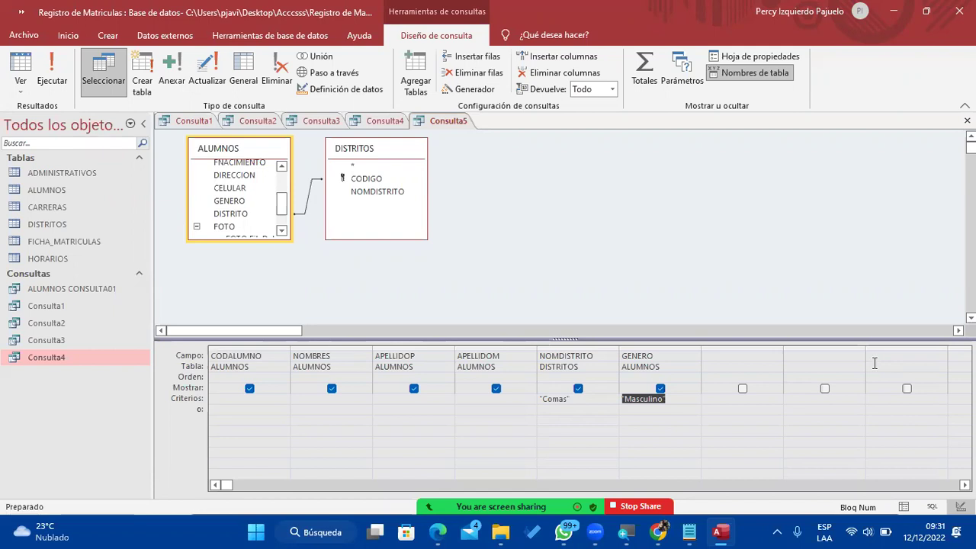
Run Consulta5 (no records), then check the districts of ALUMNOS' Masculino rows.
click(48, 66)
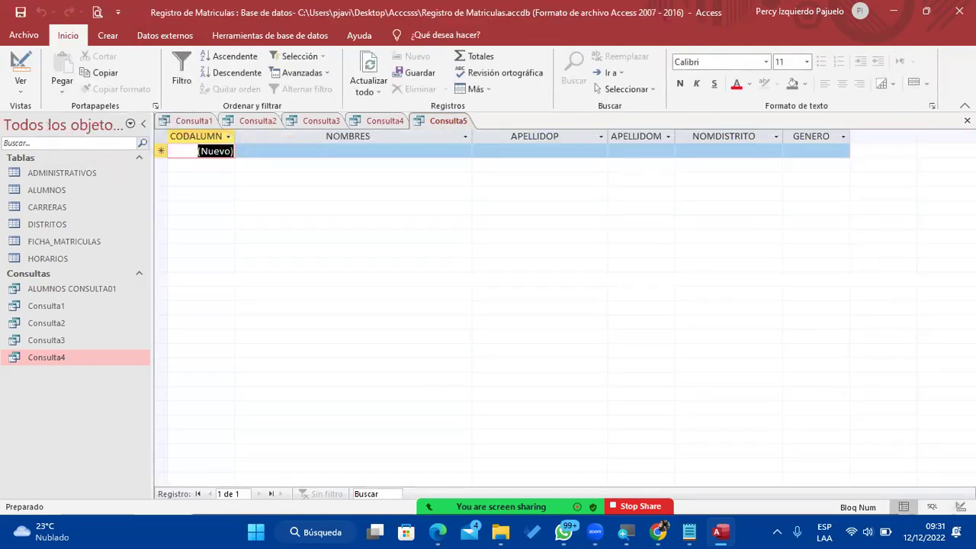
double_click(91, 190)
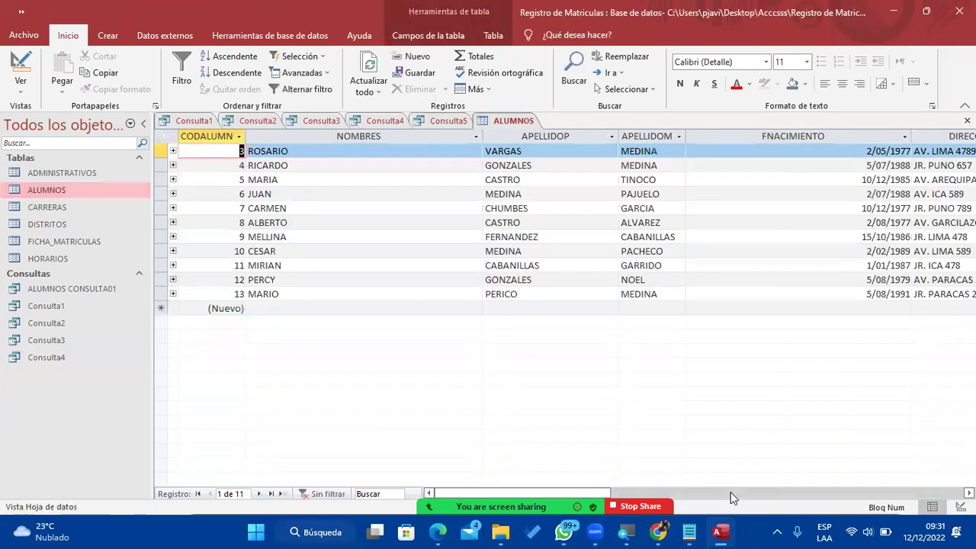
drag(551, 488, 715, 485)
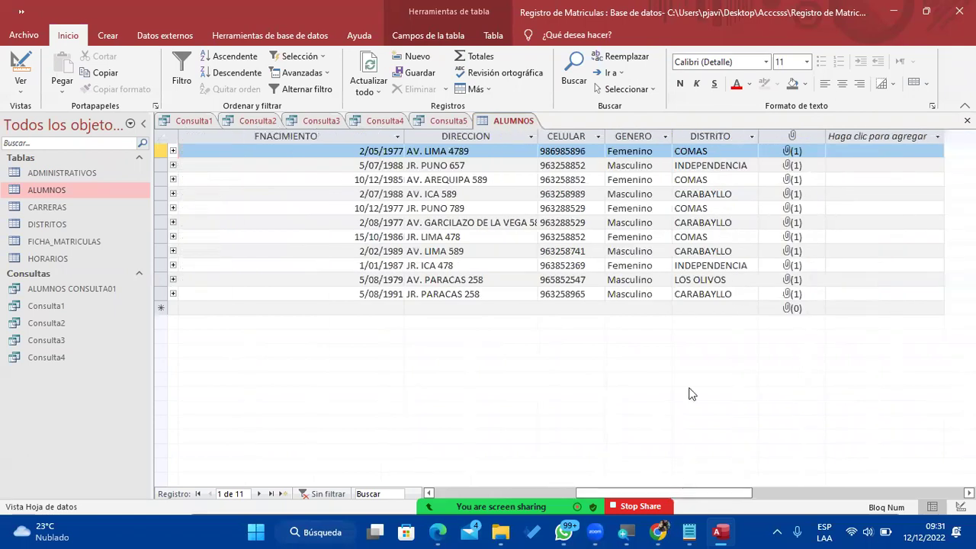
drag(642, 166, 733, 167)
drag(634, 222, 740, 216)
drag(641, 250, 753, 250)
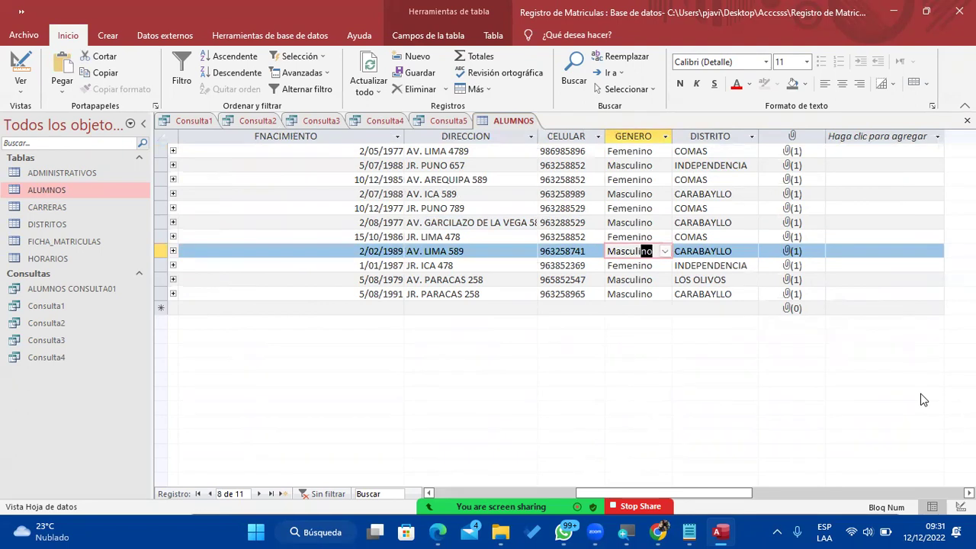
click(902, 13)
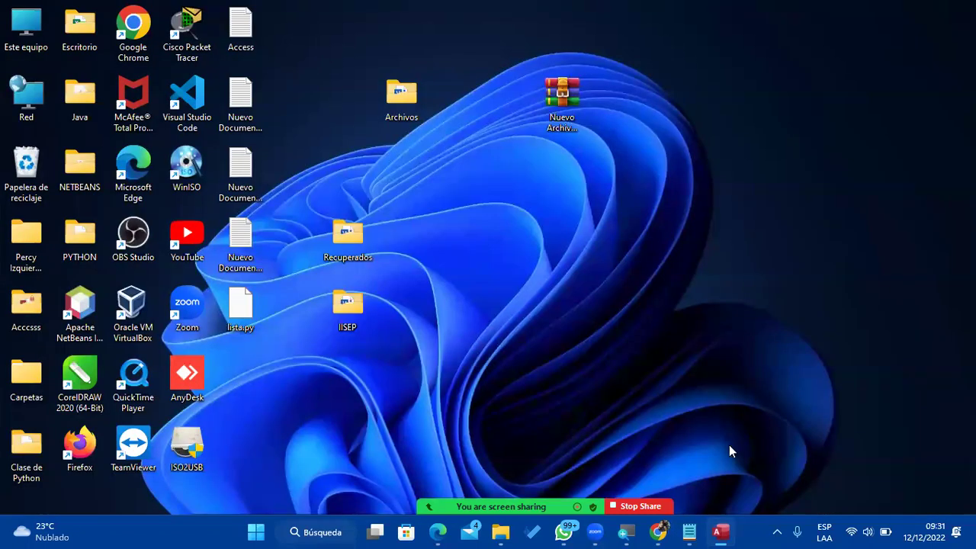
click(721, 532)
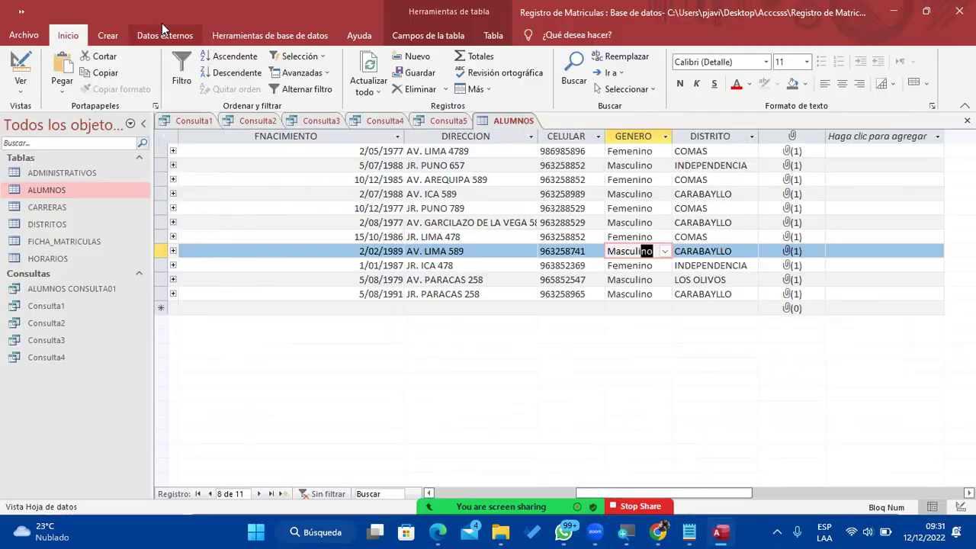
click(440, 120)
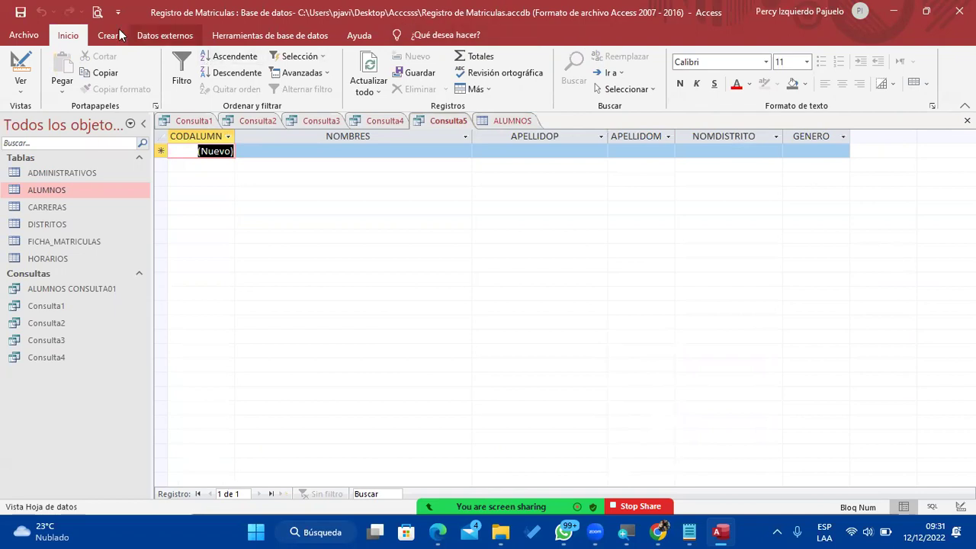
Save the query under the name Consulta5 and bring the Notepad exercise notes forward.
click(21, 12)
click(497, 213)
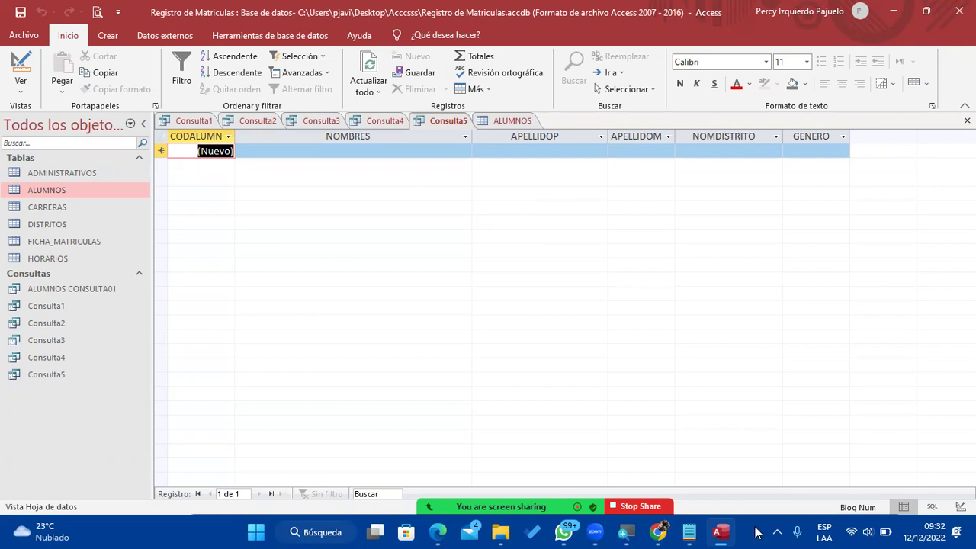
click(694, 532)
Add exercise 6: 'Crear una consulta que muestre a los alimnos del sexo masculino de Carabayllo'.
click(394, 348)
click(849, 316)
key(Return)
text(6. )
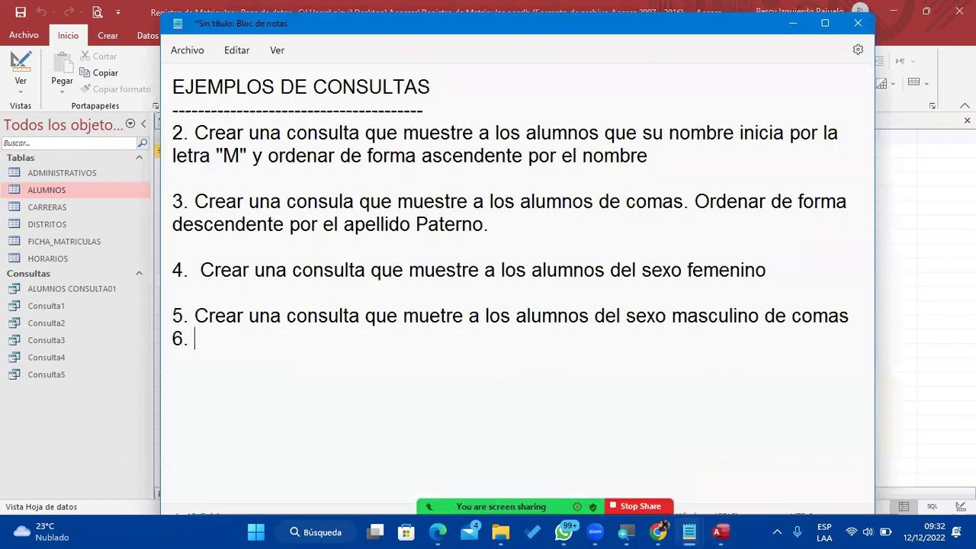
text(Crear un)
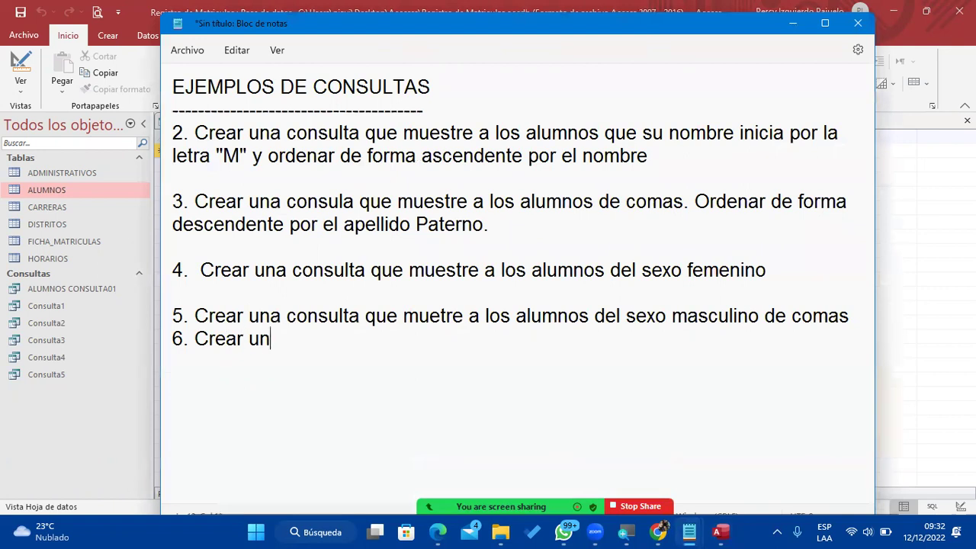
text(a consulta q)
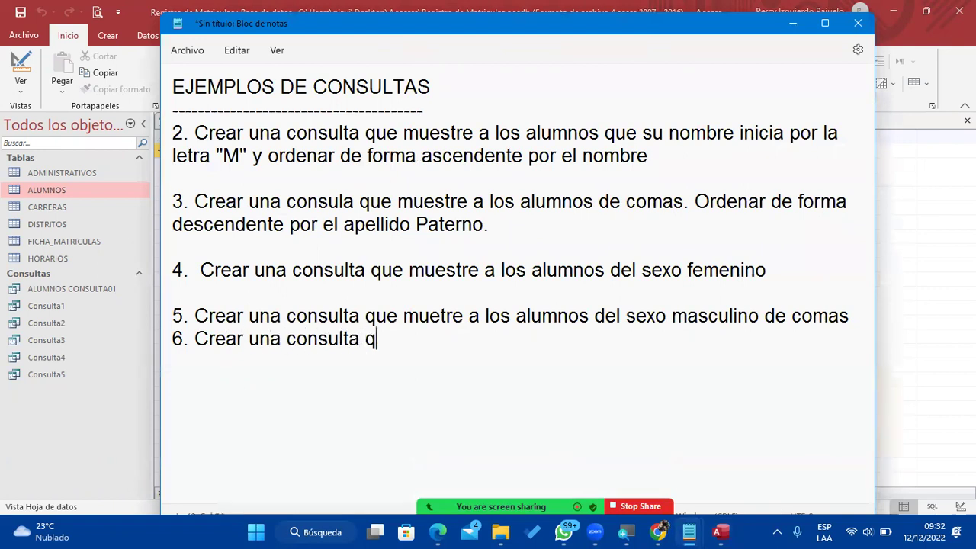
text(ue muestre a losa)
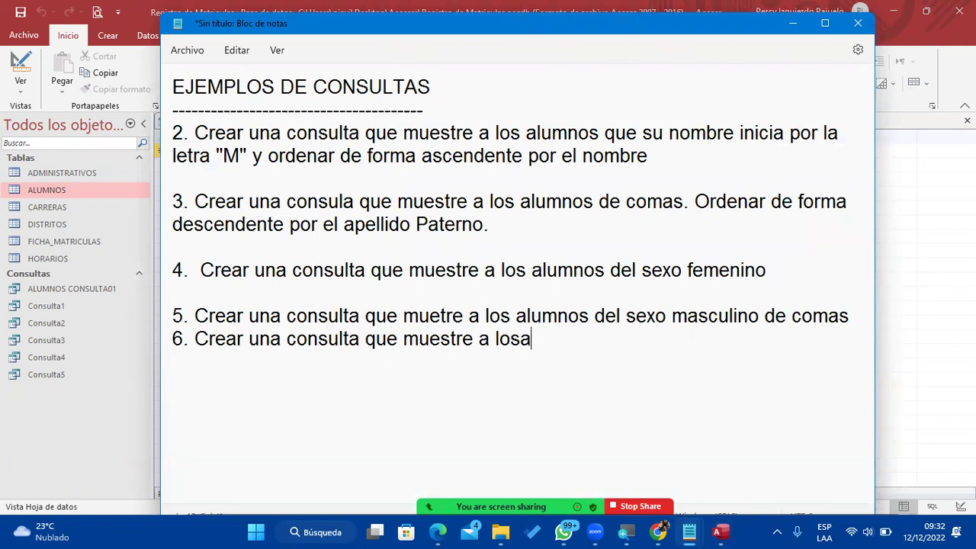
key(BackSpace)
text(alimnos de)
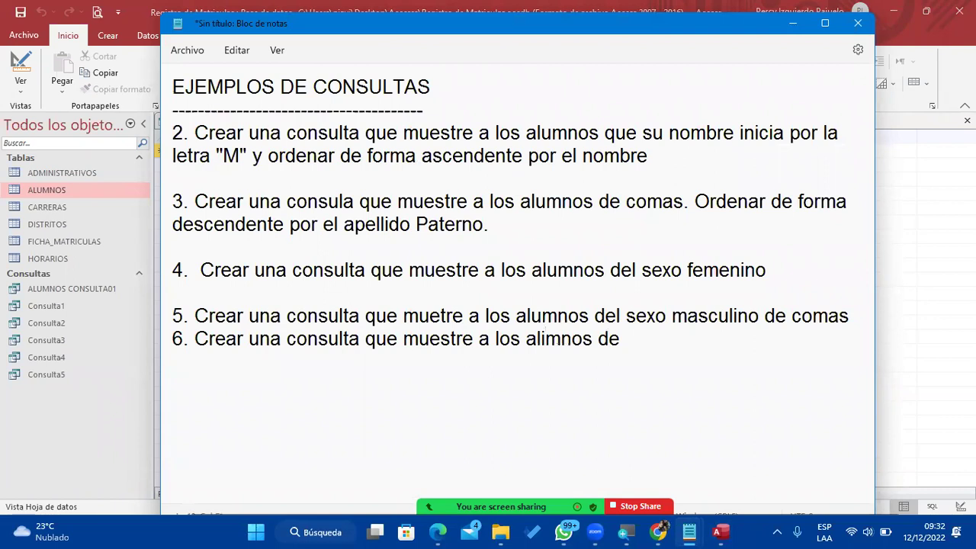
text(l sexo masculino de bvarab)
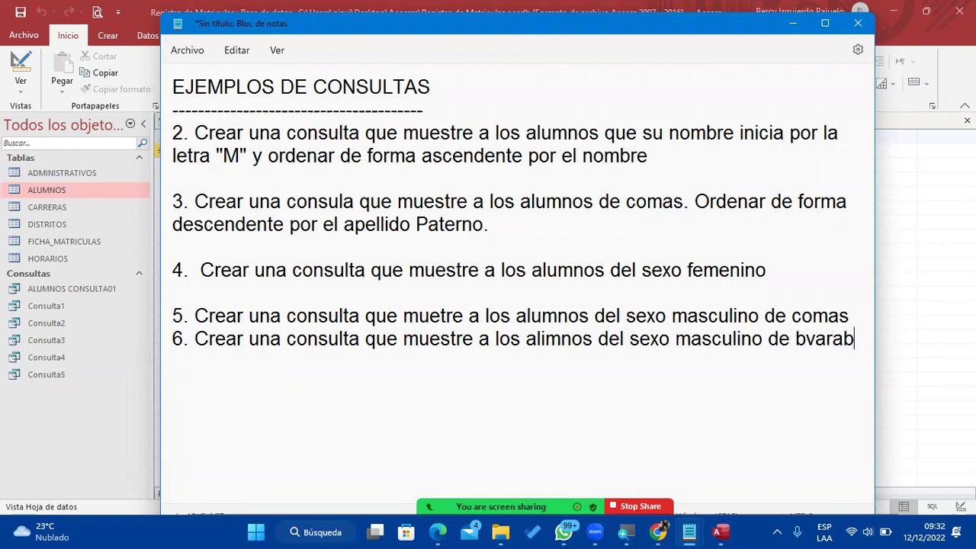
text(yllo)
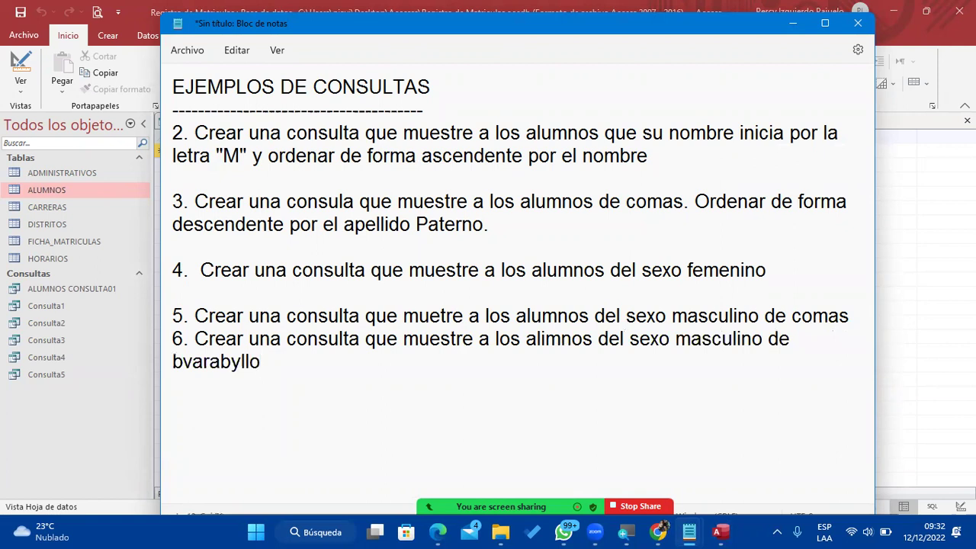
key(ctrl+shift+Left)
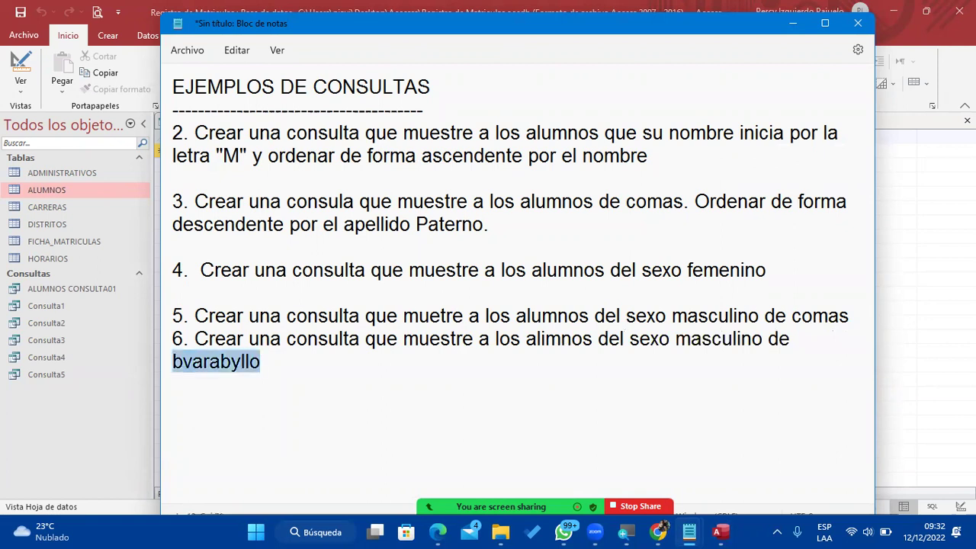
text(Carabayllo0)
key(BackSpace)
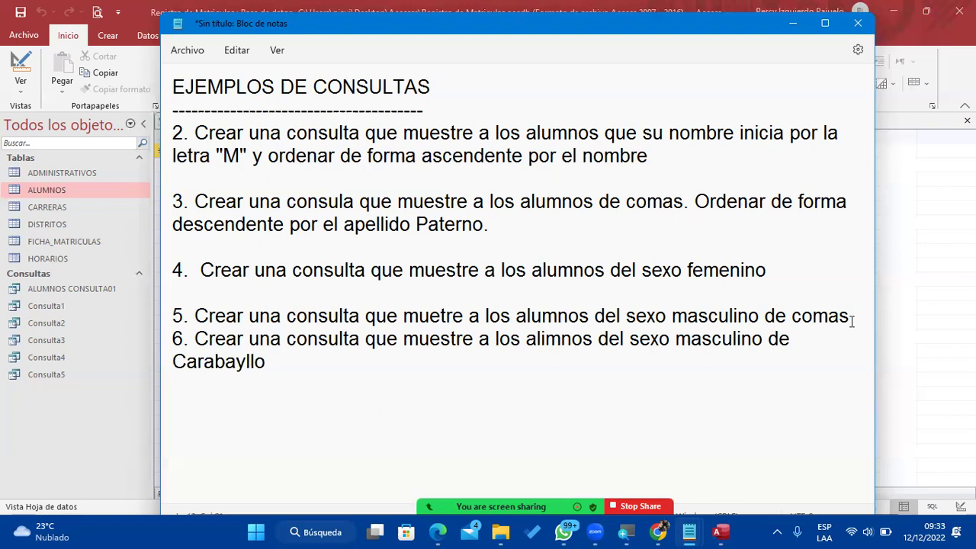
Correct 'alimnos' to 'alumnos' and minimize Notepad.
click(544, 338)
key(BackSpace)
text(u)
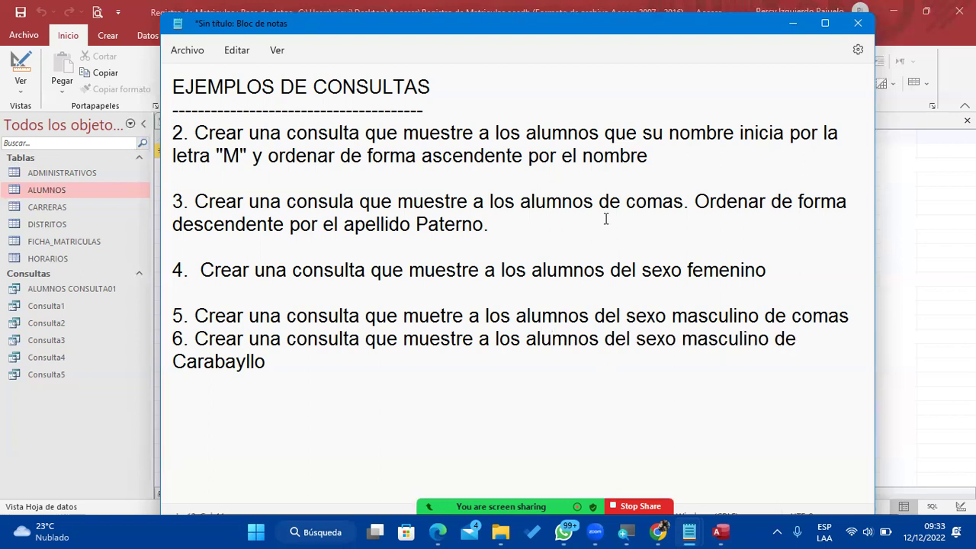
click(794, 24)
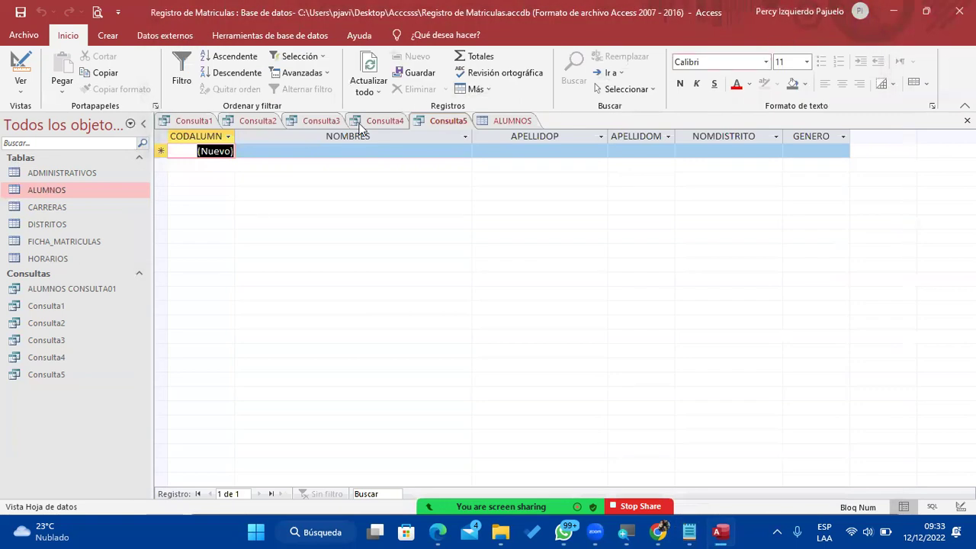
Close all open objects and start a new query in Design view, discarding an accidental form.
click(525, 120)
right_click(526, 121)
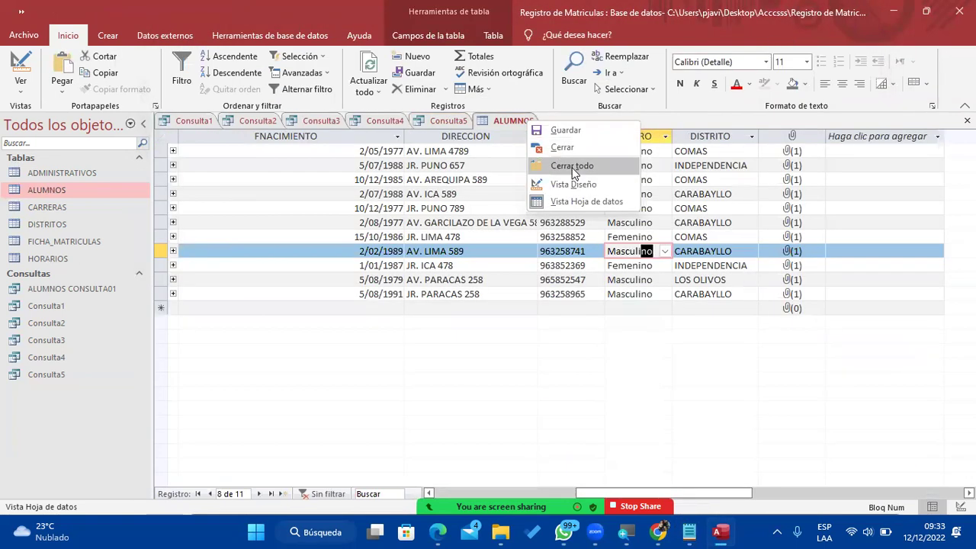
click(573, 169)
click(108, 36)
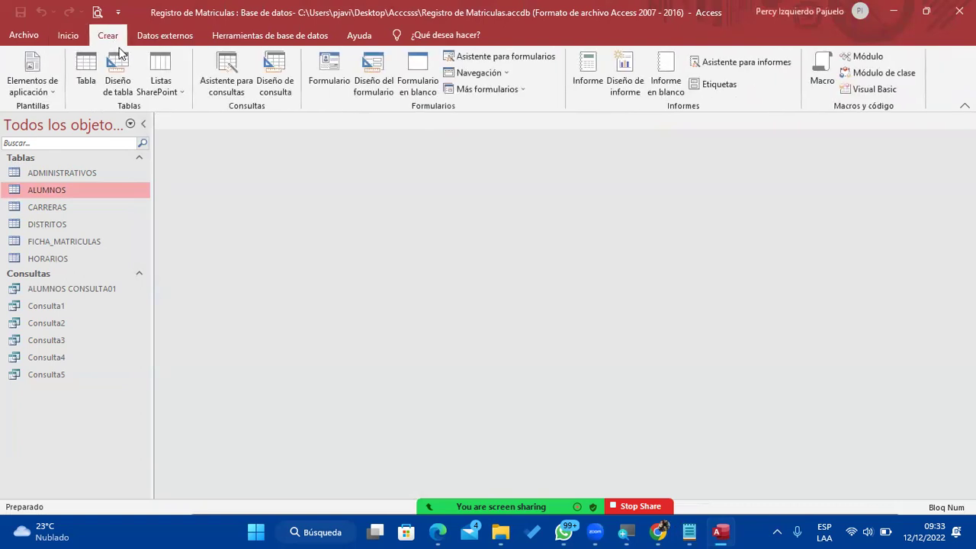
click(370, 86)
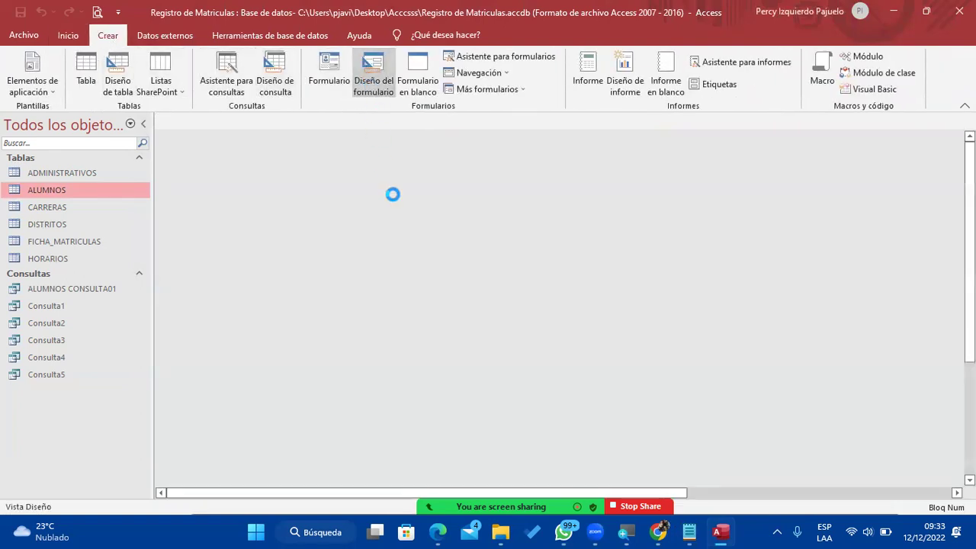
right_click(193, 121)
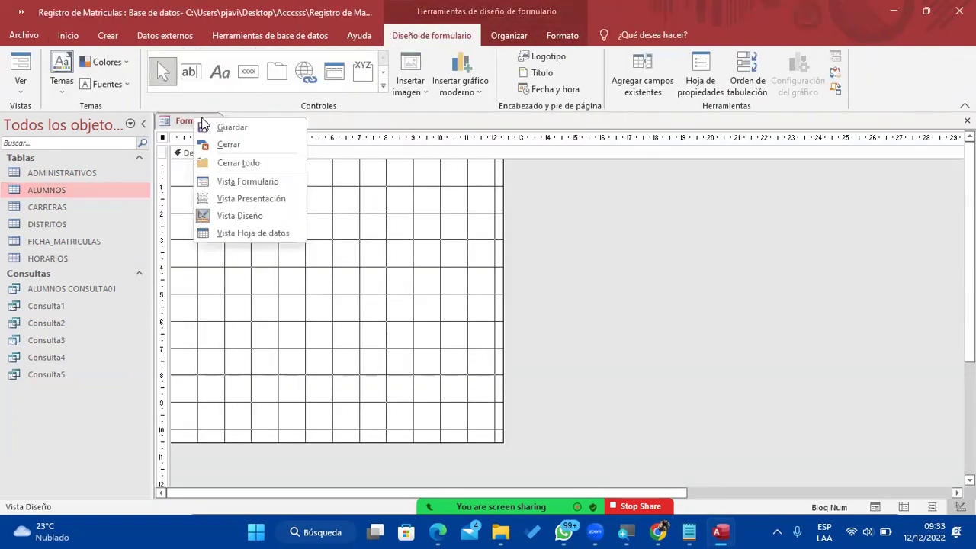
click(218, 161)
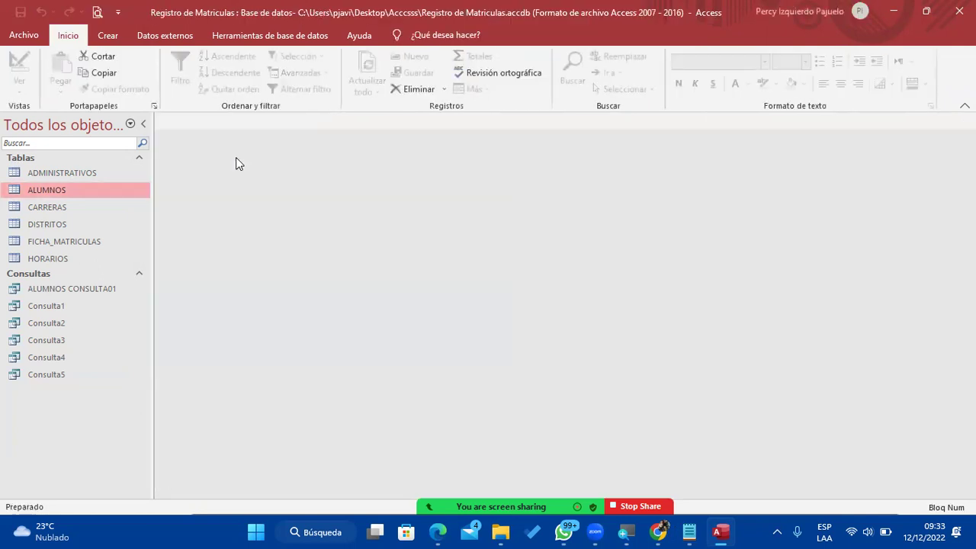
click(108, 35)
click(275, 76)
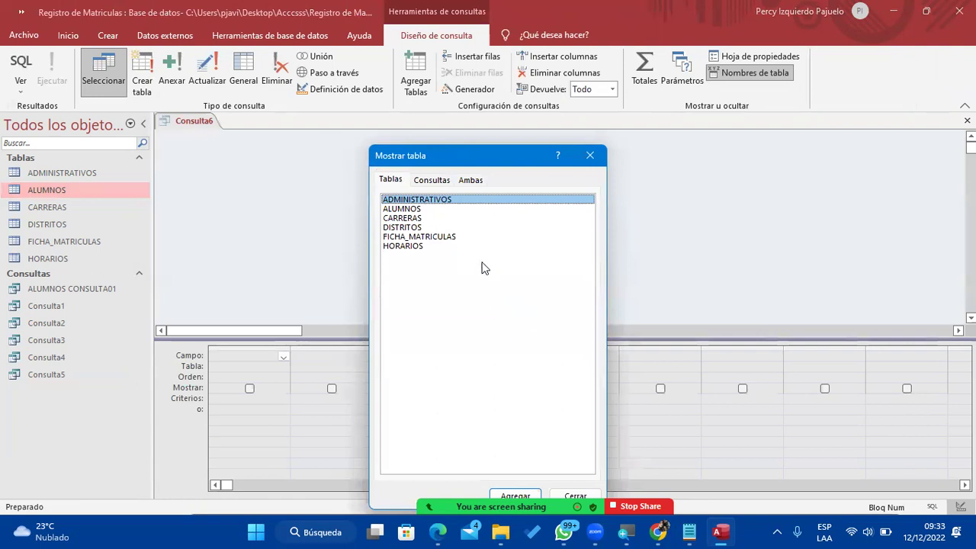
Add the ALUMNOS and DISTRITOS tables to the new query.
click(421, 209)
double_click(421, 209)
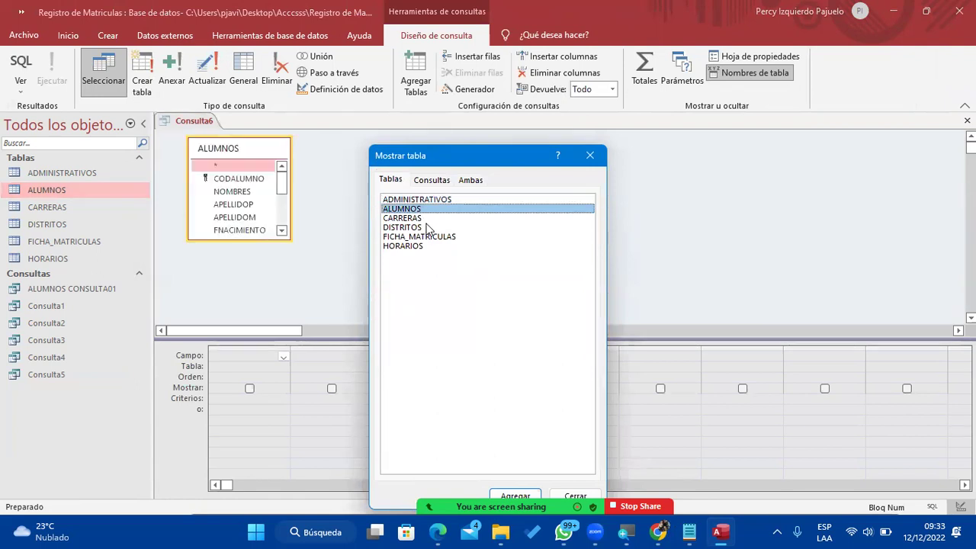
double_click(427, 227)
click(590, 156)
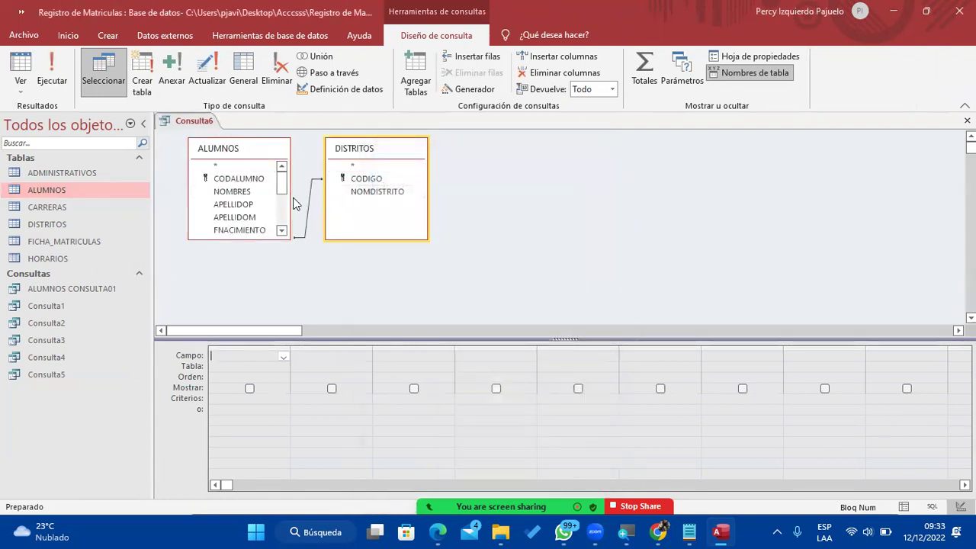
Put CODALUMNO and NOMBRES from ALUMNOS into the grid.
click(258, 189)
double_click(259, 180)
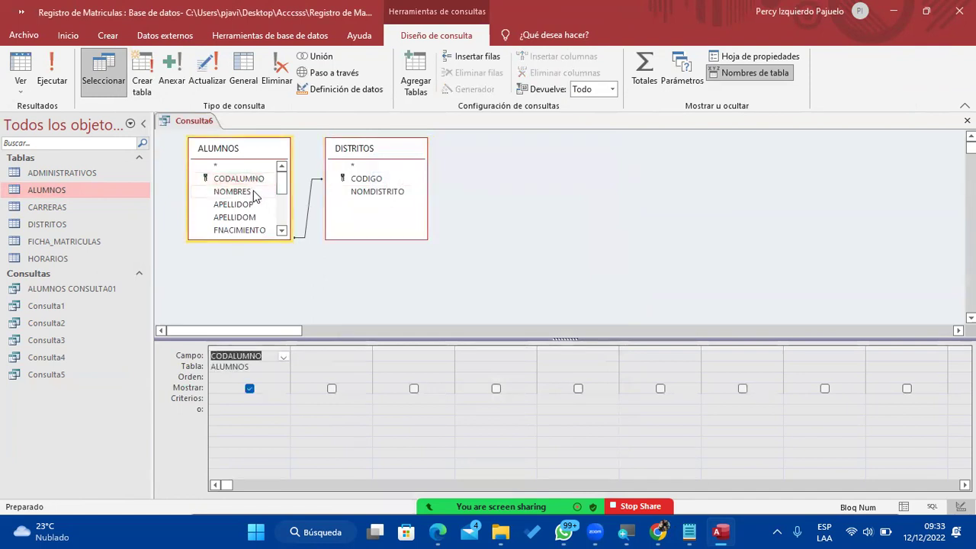
double_click(257, 193)
scroll(270, 191, down, 2)
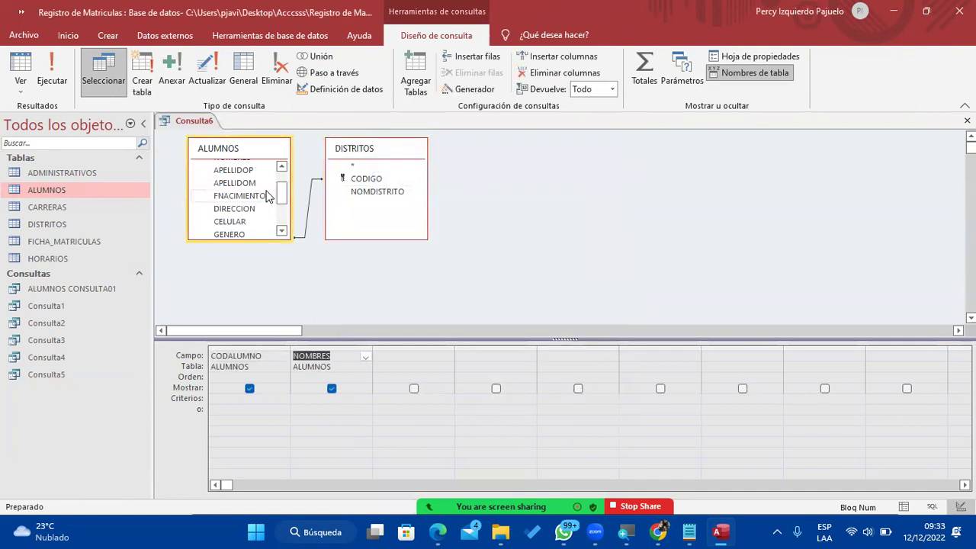
scroll(282, 188, down, 5)
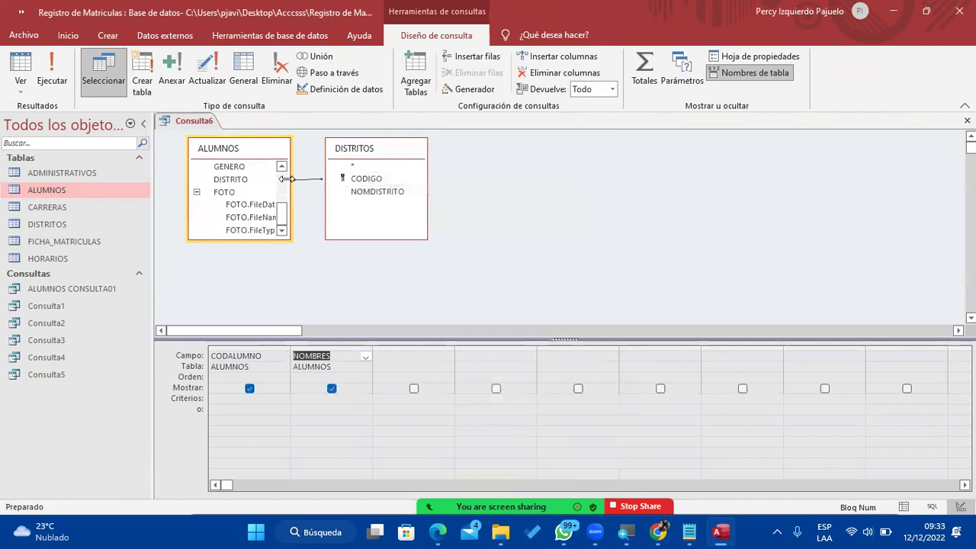
scroll(289, 185, up, 2)
scroll(283, 197, up, 3)
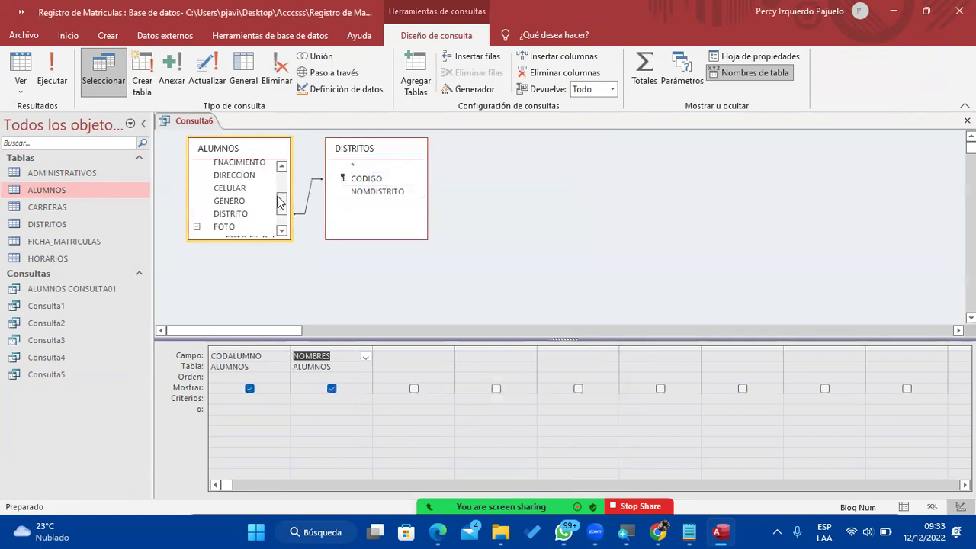
scroll(284, 197, down, 1)
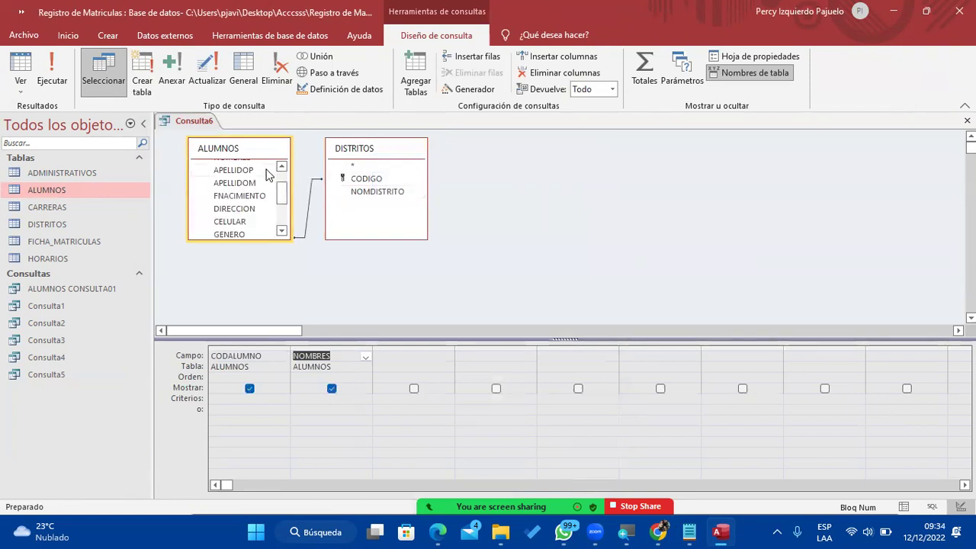
Add APELLIDOP, APELLIDOM, FNACIMIENTO and GENERO to the grid.
double_click(267, 170)
click(261, 184)
double_click(261, 185)
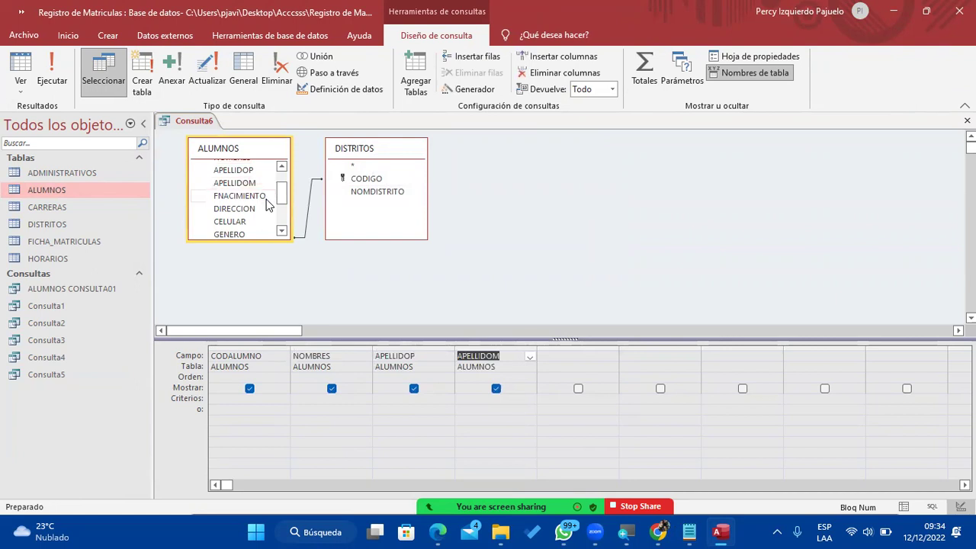
click(267, 198)
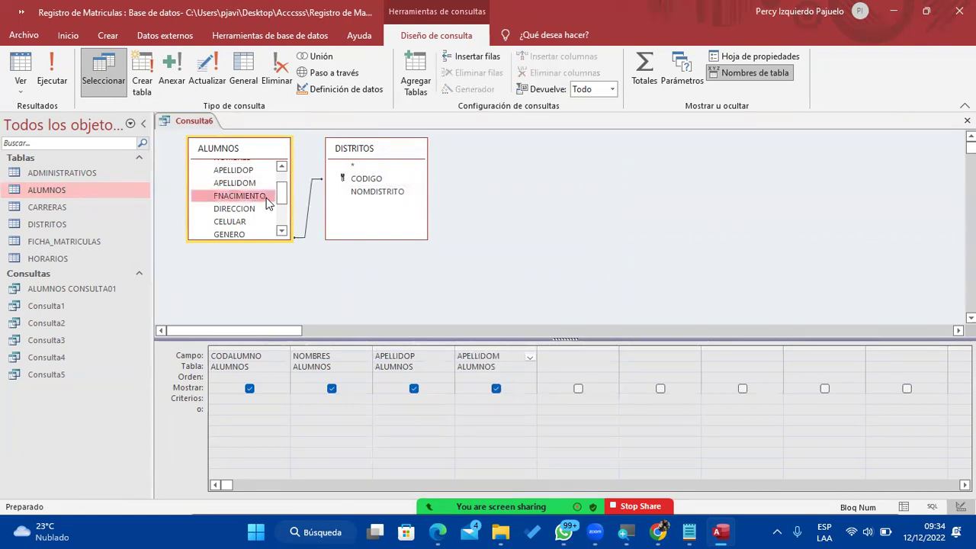
double_click(267, 198)
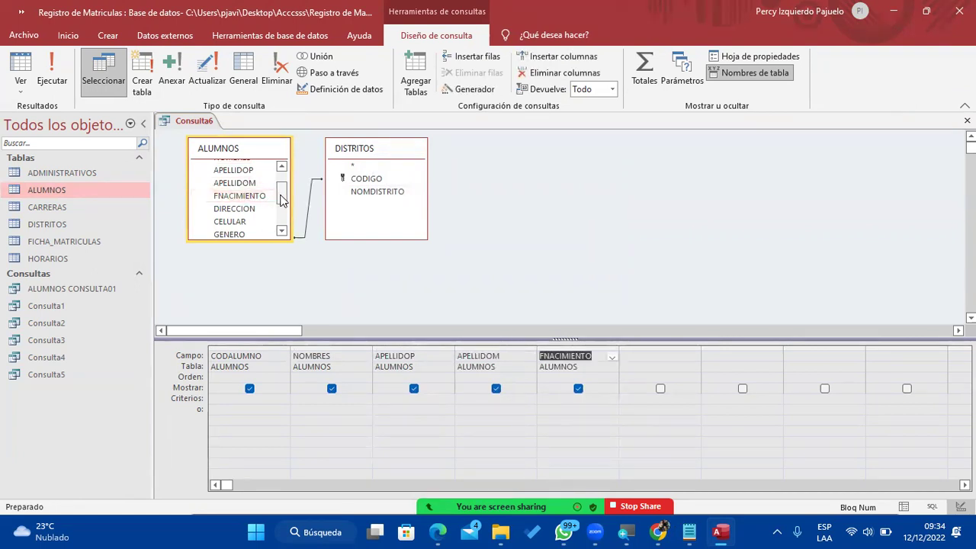
scroll(282, 200, down, 1)
click(276, 200)
double_click(276, 201)
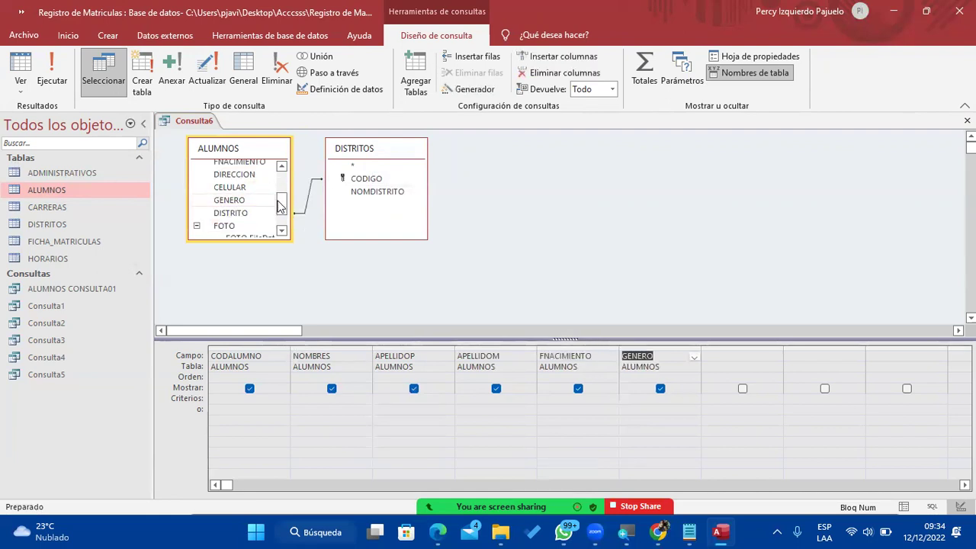
Add NOMDISTRITO from DISTRITOS as the last grid column.
click(363, 197)
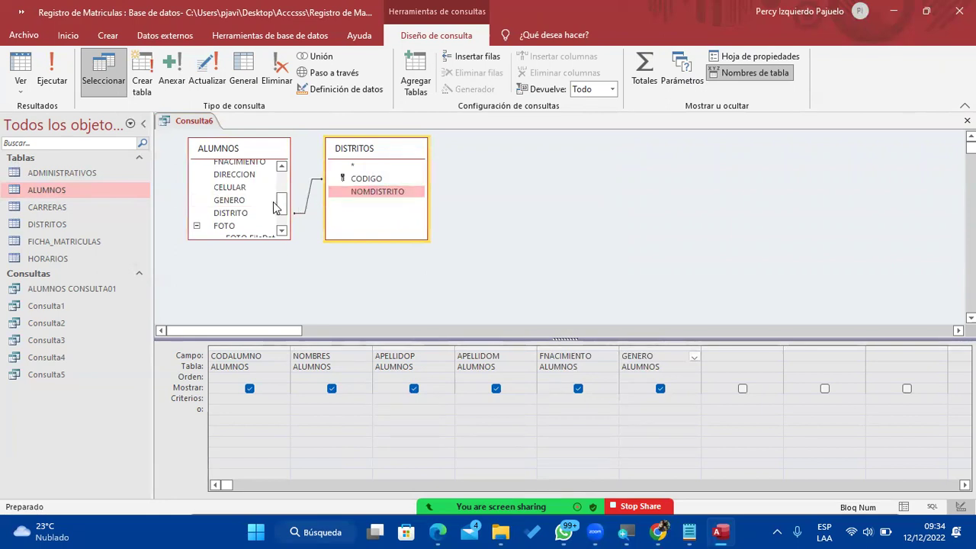
click(249, 213)
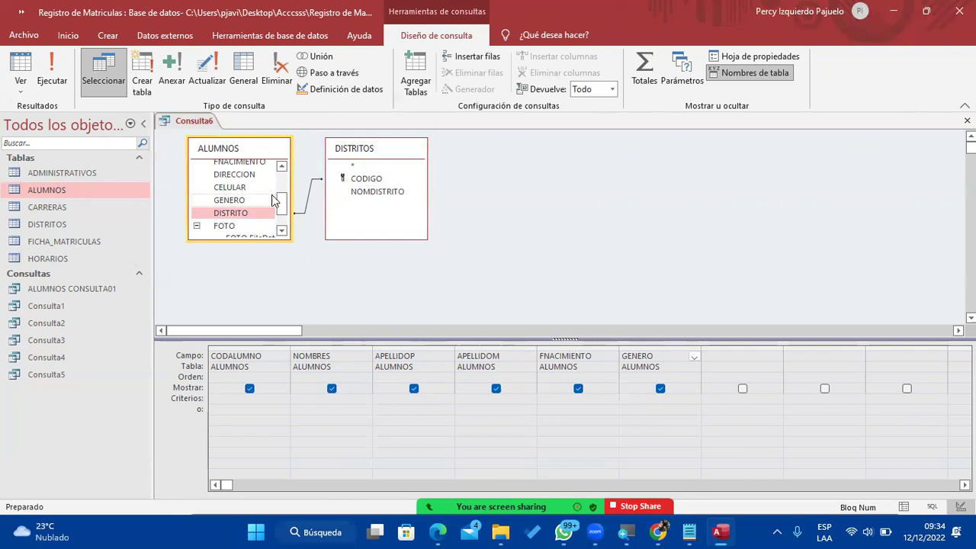
click(400, 193)
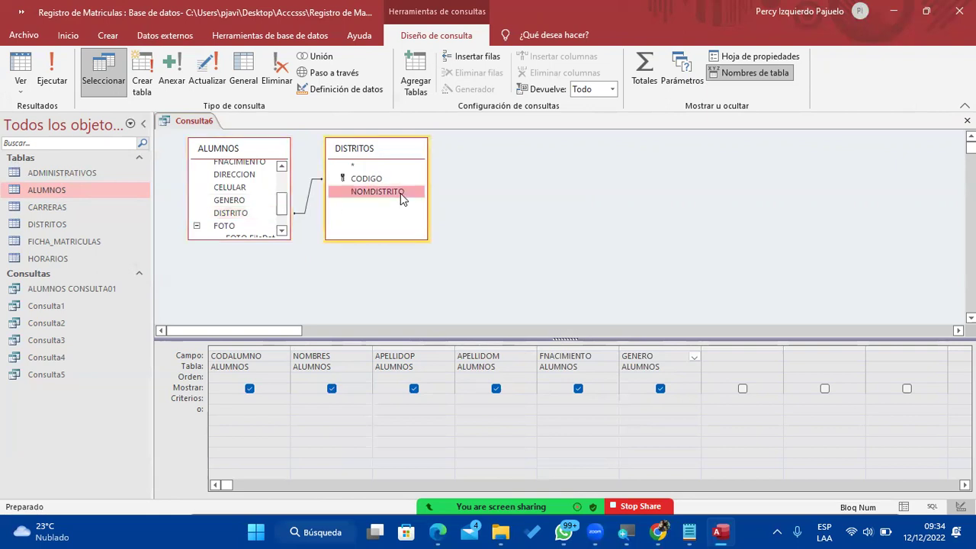
double_click(400, 193)
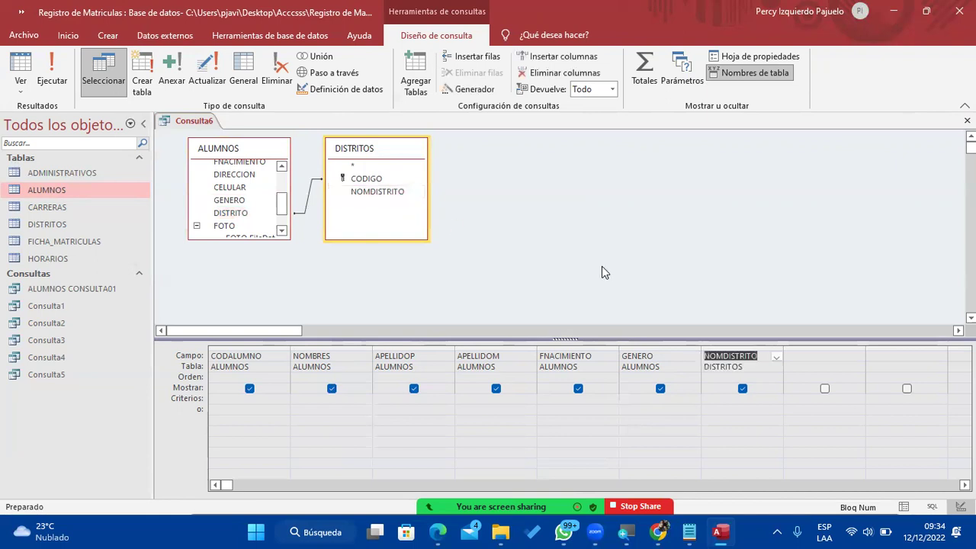
click(671, 412)
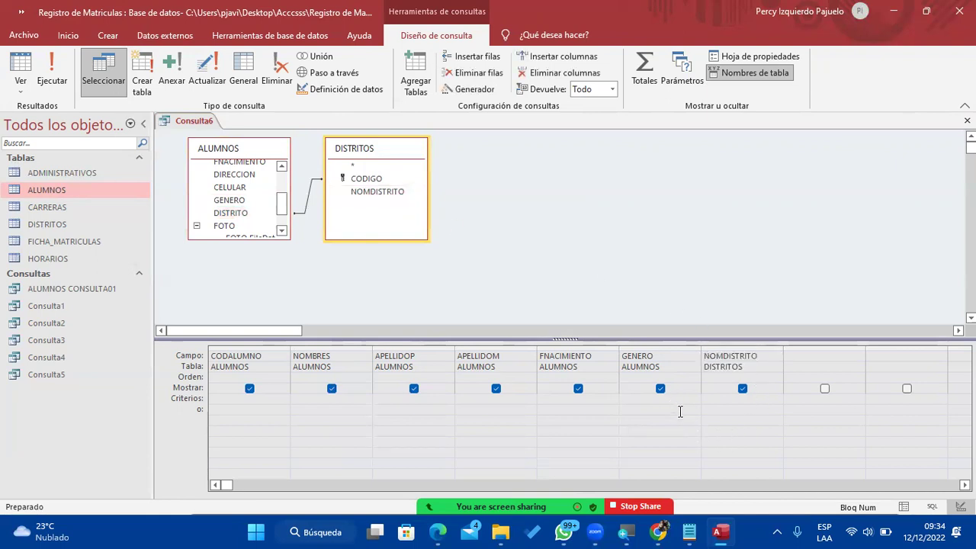
Enter Masculino under GENERO and Carabayllo under NOMDISTRITO in the Criterios row.
text(Masculino)
key(Tab)
text(Cara)
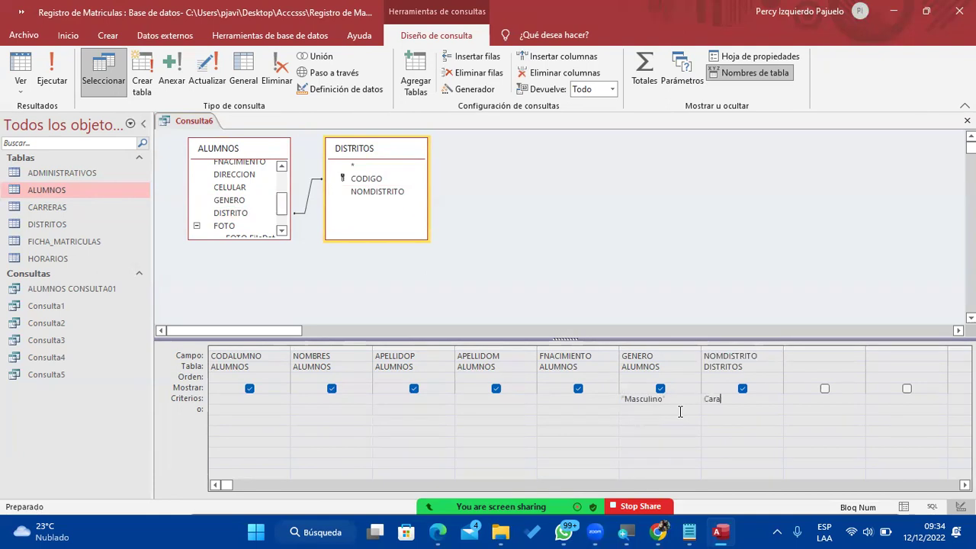
text(bayllo)
key(Tab)
Fix the misspelled district criterion 'Carabaullo' to 'Carabayllo'.
click(742, 398)
click(764, 411)
text(y)
key(BackSpace)
click(736, 398)
key(BackSpace)
text(yllo")
click(790, 398)
Run Consulta6 and check GENERO and NOMDISTRITO: four Masculino students, all CARABAYLLO.
click(53, 77)
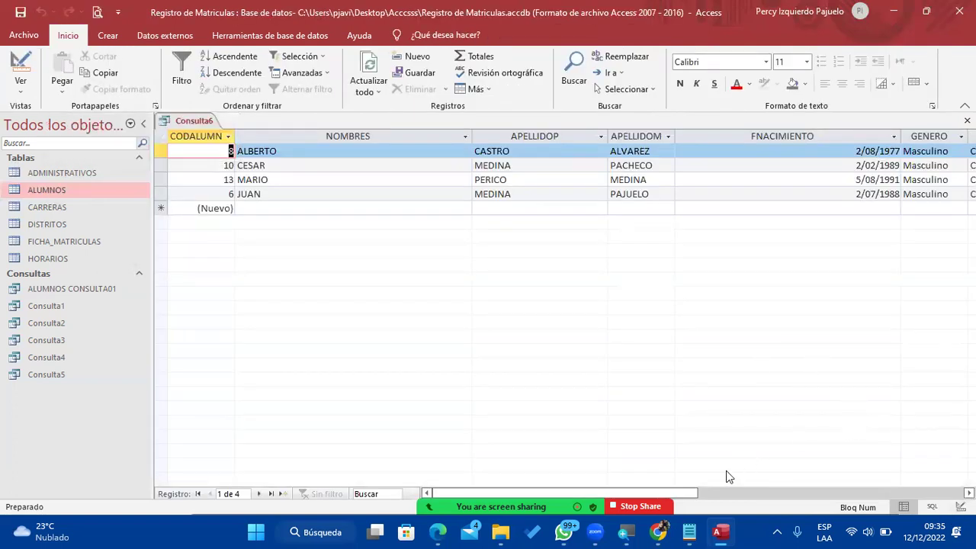
drag(688, 498, 808, 495)
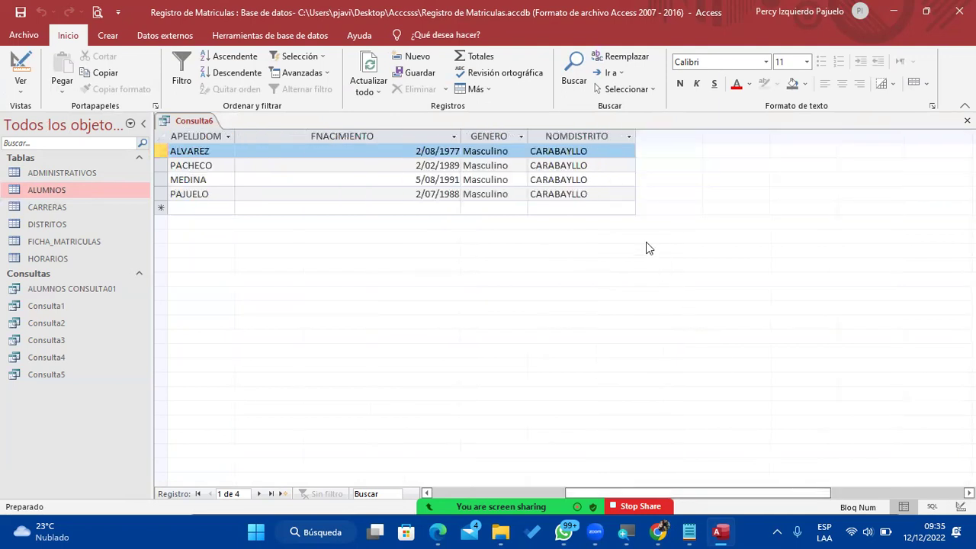
click(499, 136)
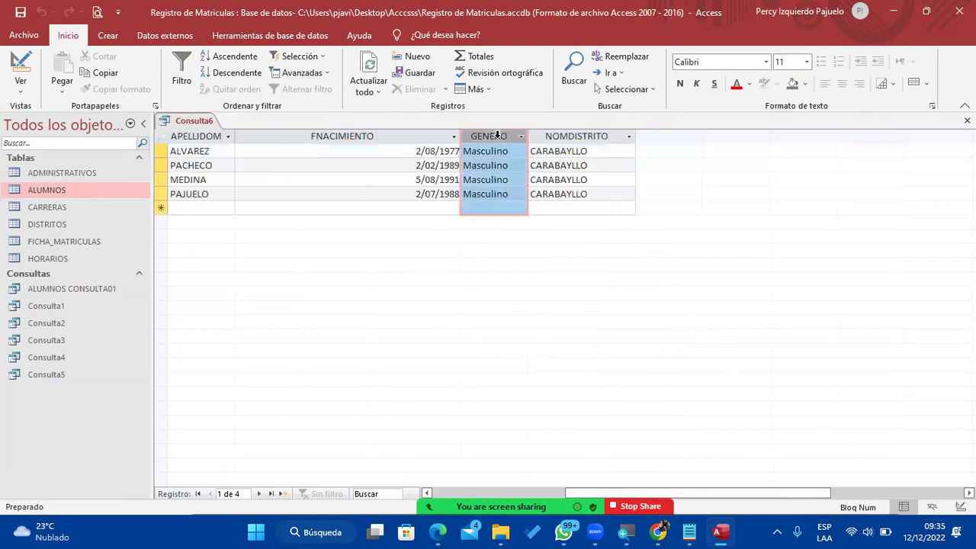
click(579, 137)
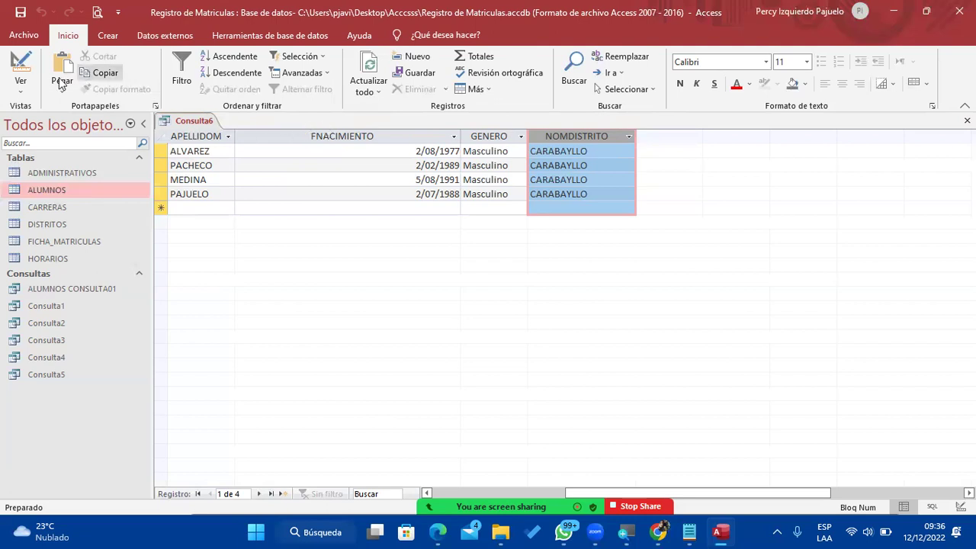
click(20, 83)
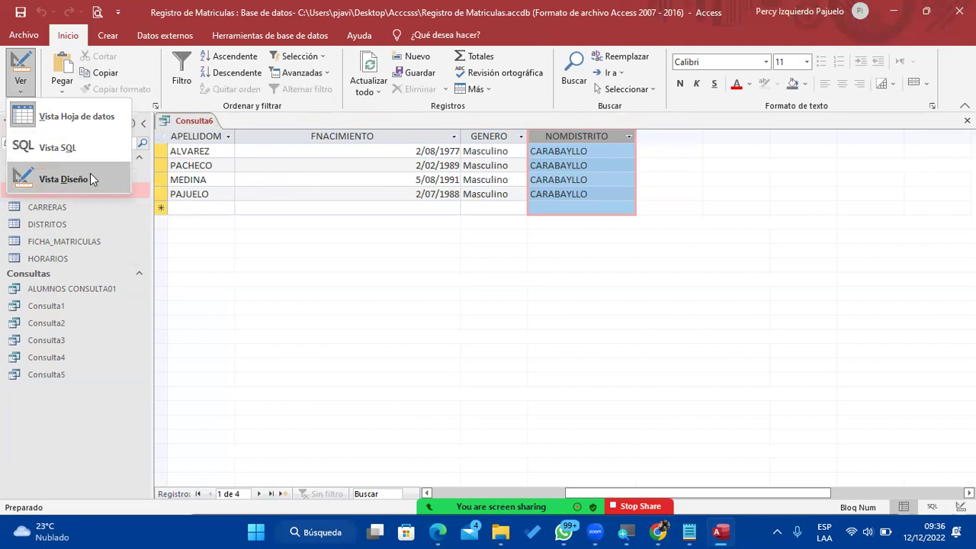
Switch Consulta6 to Design view, then SQL view, and select its entire SQL text.
click(90, 173)
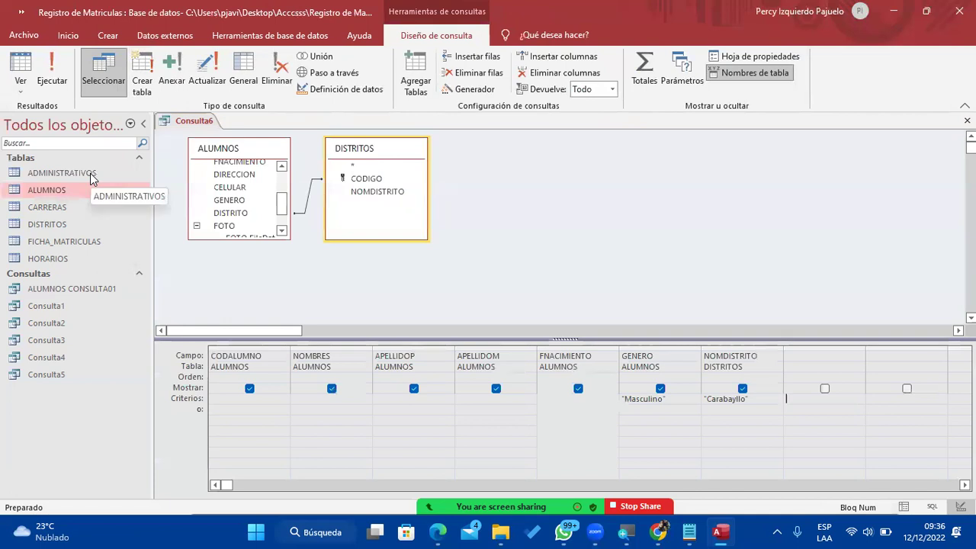
click(20, 82)
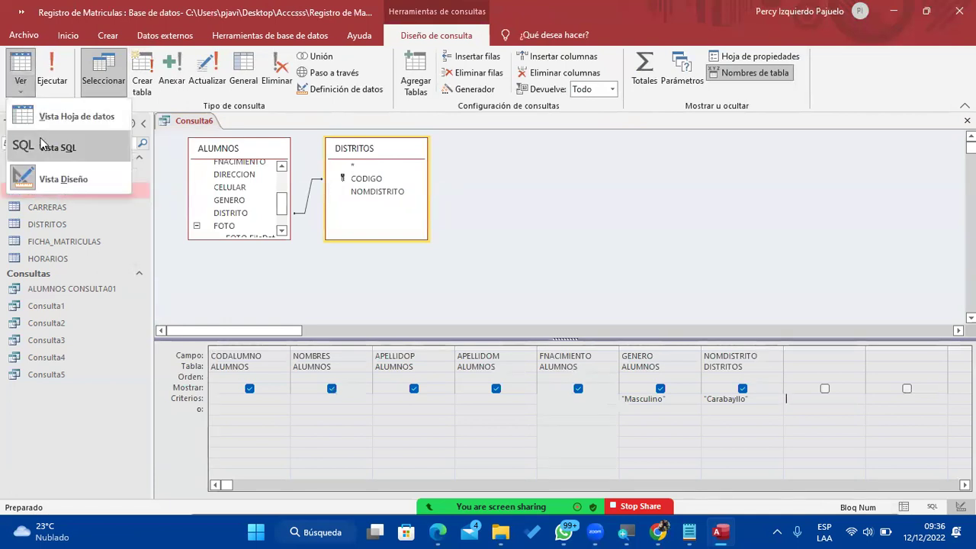
click(39, 140)
click(530, 183)
drag(495, 154, 154, 121)
key(ctrl+c)
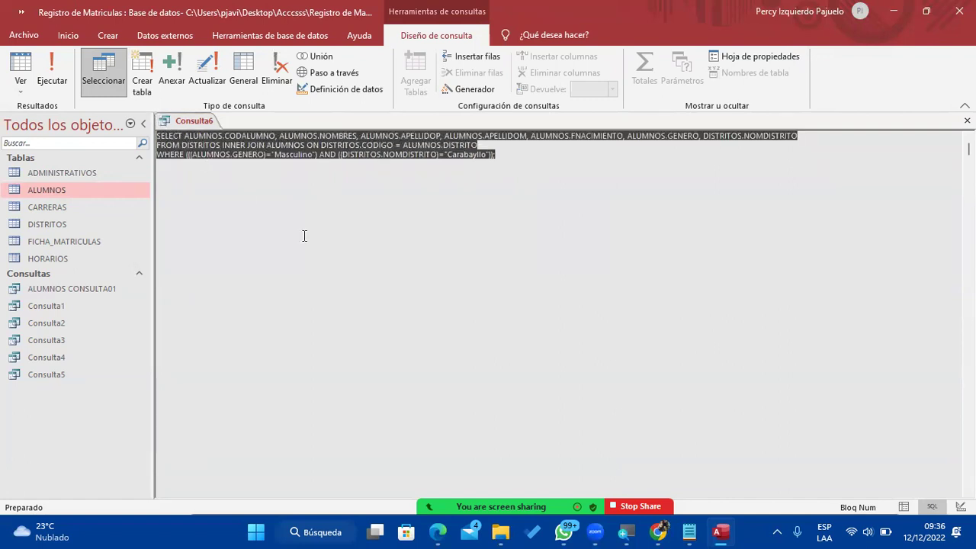
Paste the SELECT … WHERE GENERO="Masculino" AND NOMDISTRITO="Carabayllo" statement into Notepad.
mouse_move(688, 531)
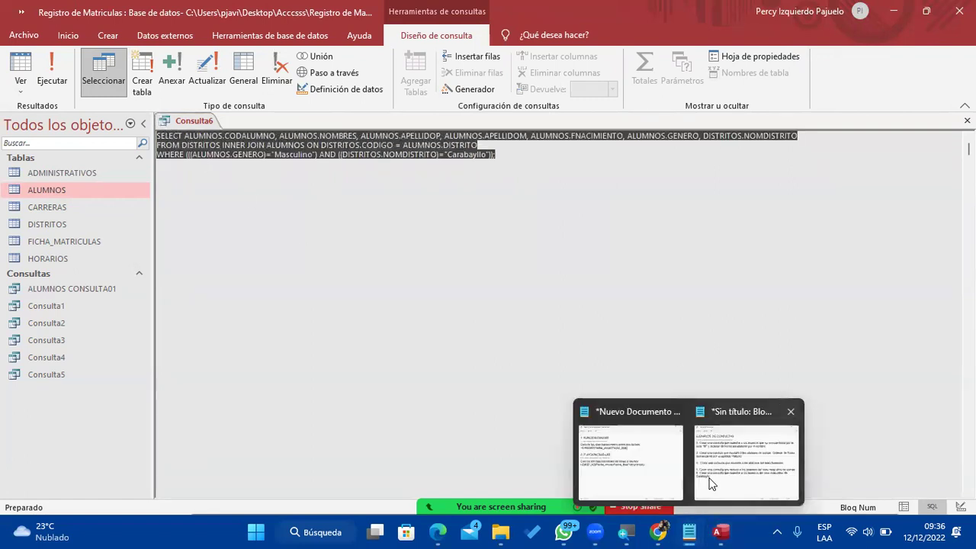
click(737, 458)
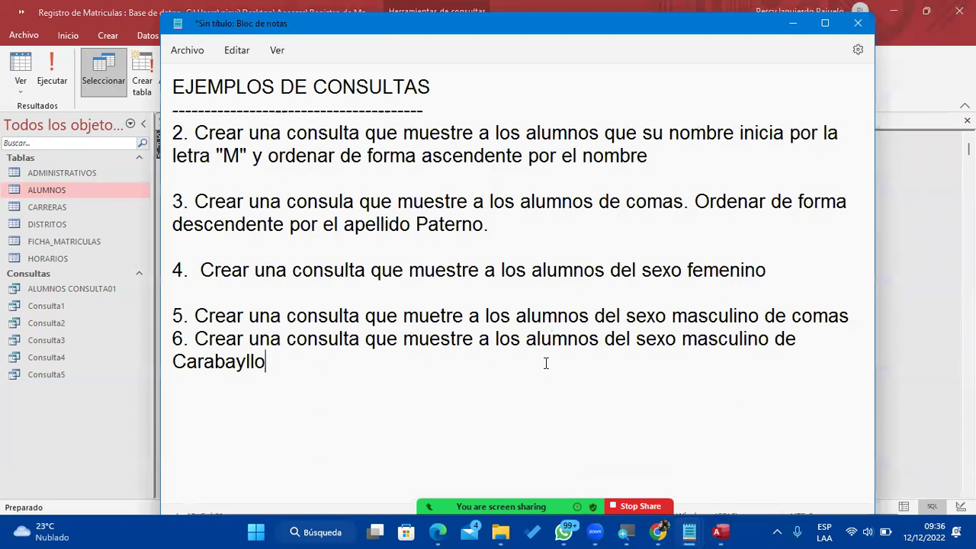
key(Return)
key(Return)
key(Return)
key(Return)
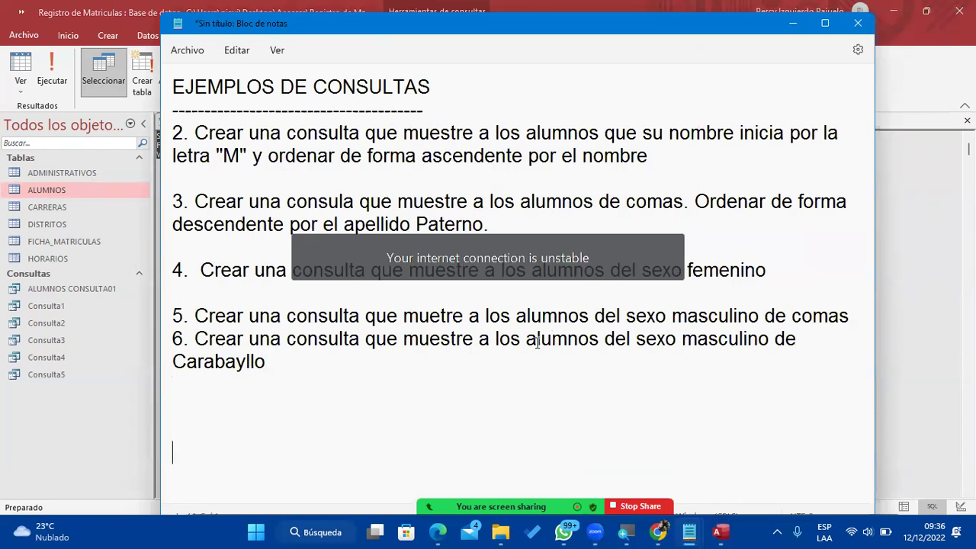
key(ctrl+v)
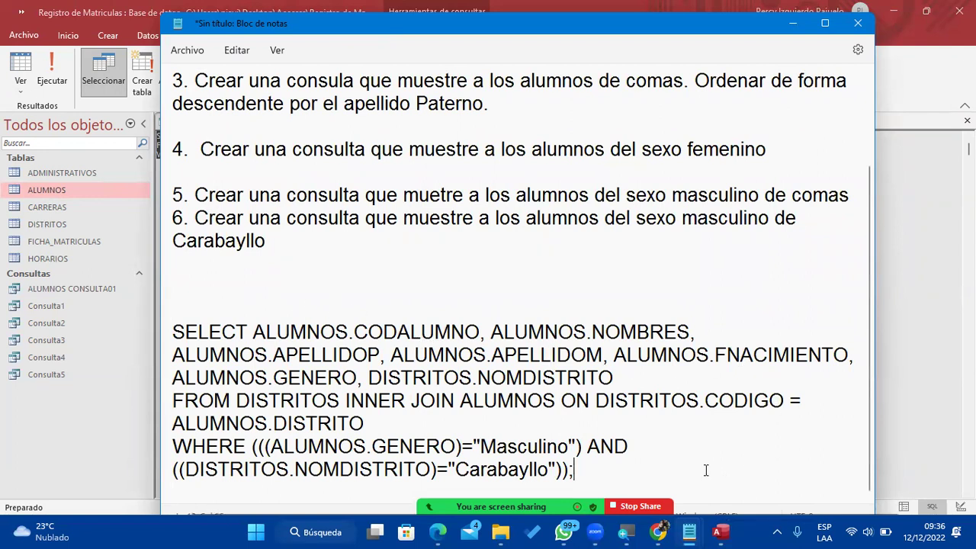
key(Return)
scroll(521, 283, down, 1)
drag(609, 381, 173, 232)
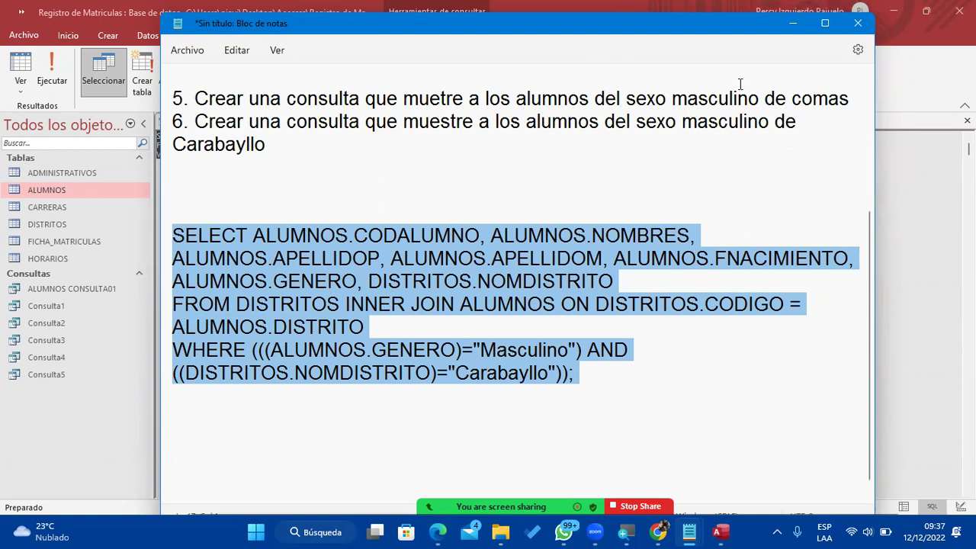
click(793, 23)
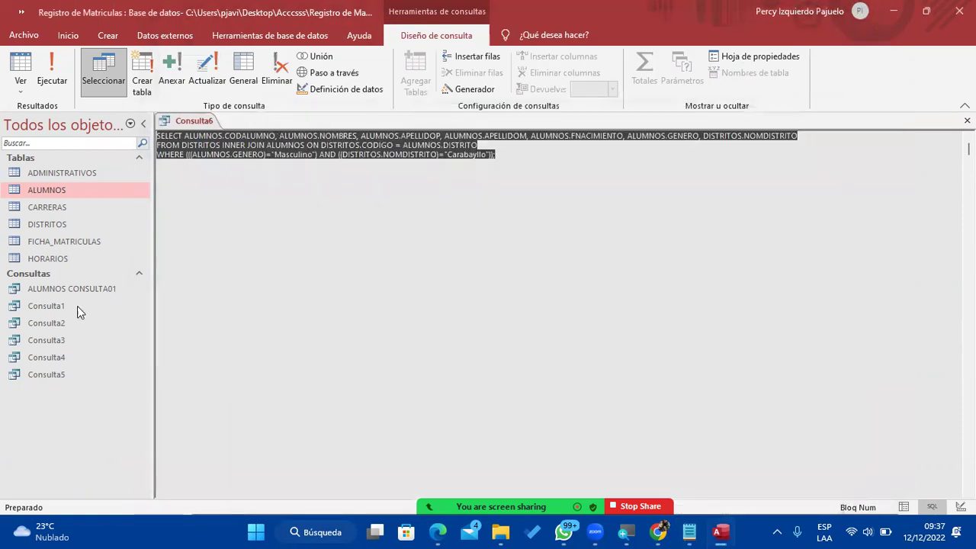
Return Consulta6 to Datasheet view, then close it, saving it under the name Consulta6.
click(12, 63)
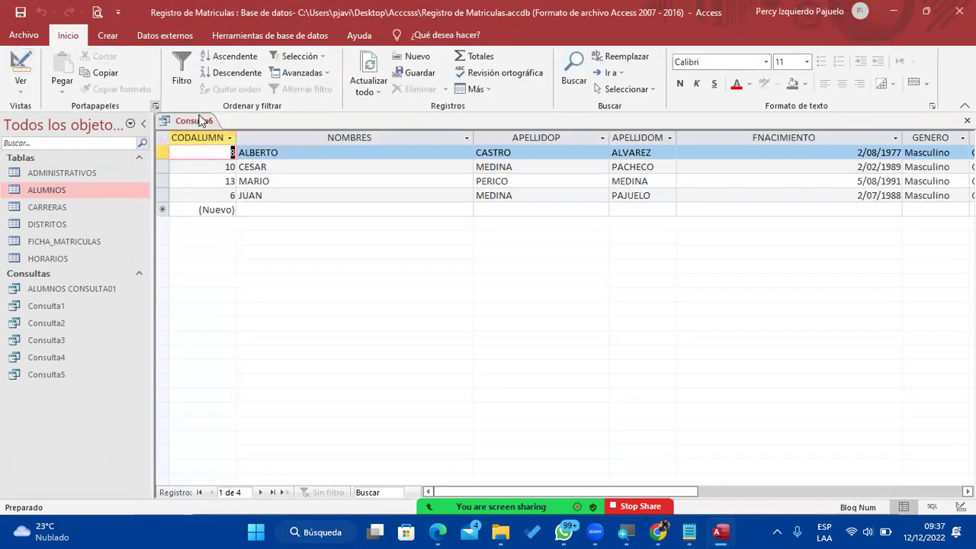
right_click(198, 124)
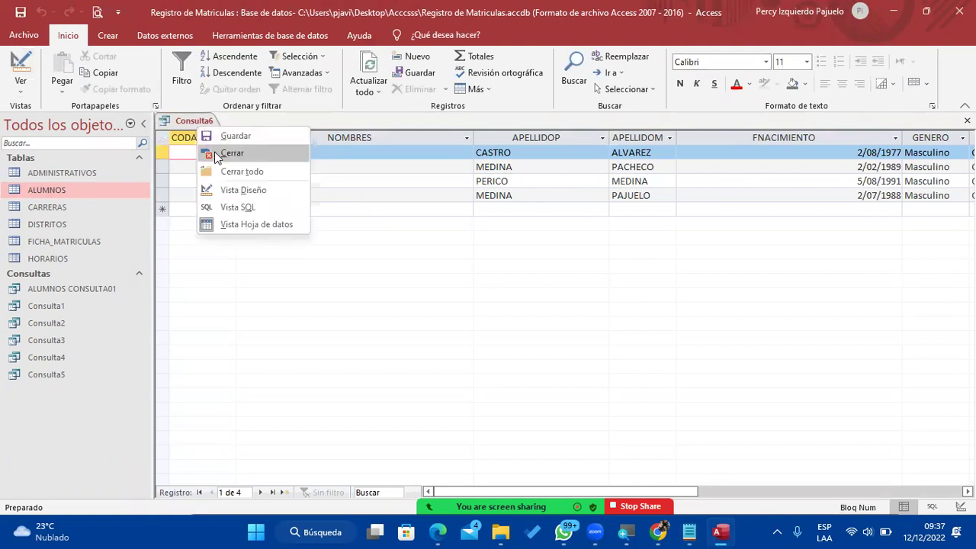
click(209, 152)
click(417, 304)
click(475, 212)
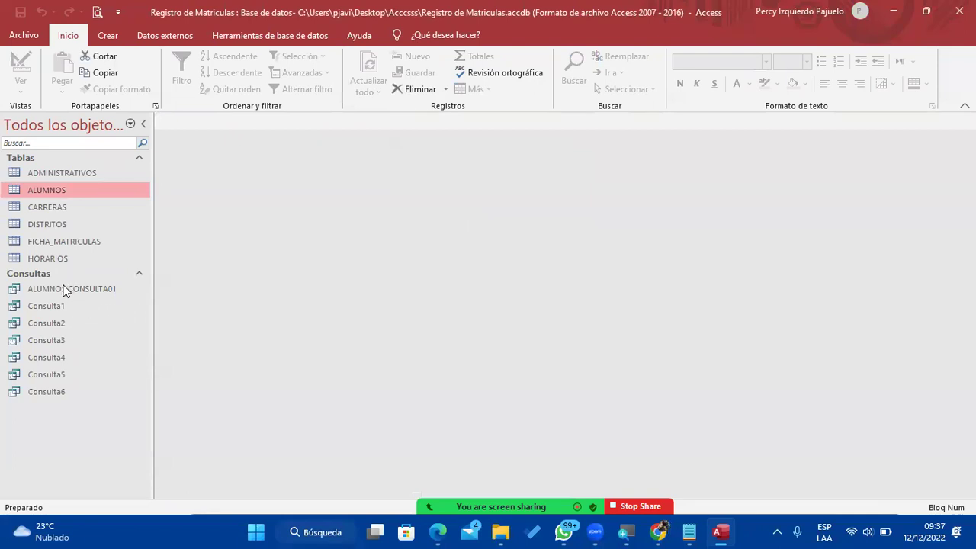
click(81, 358)
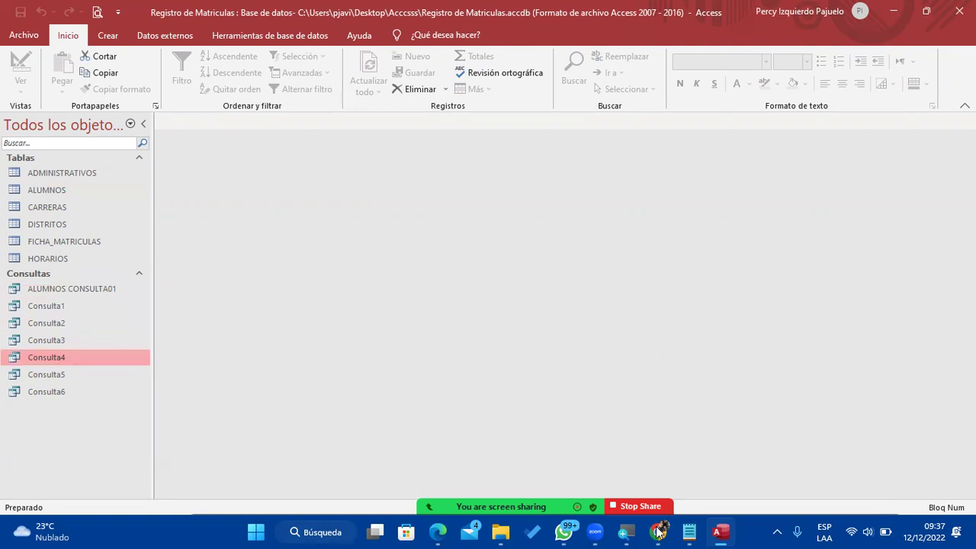
In Notepad, add exercise 7: a query showing students whose name ends with the letter "A".
mouse_move(689, 532)
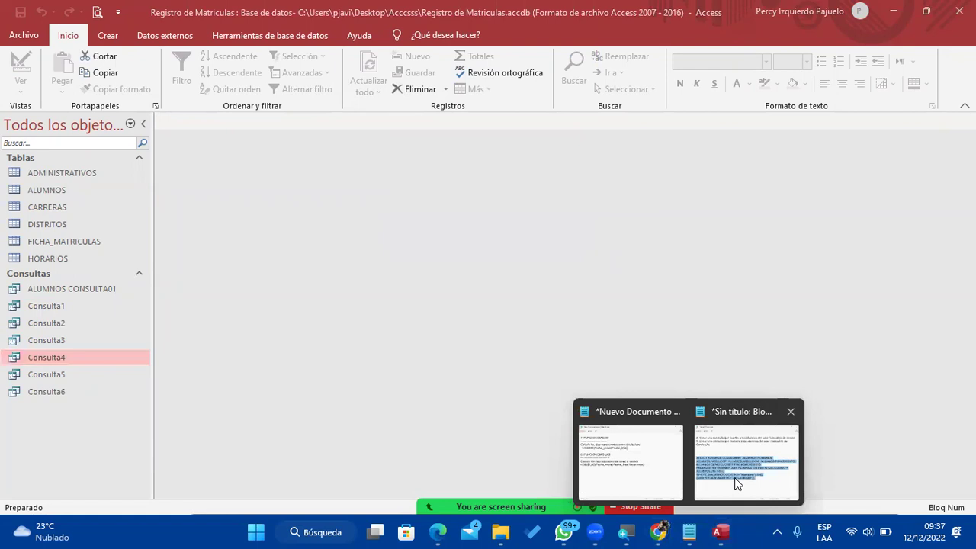
click(737, 485)
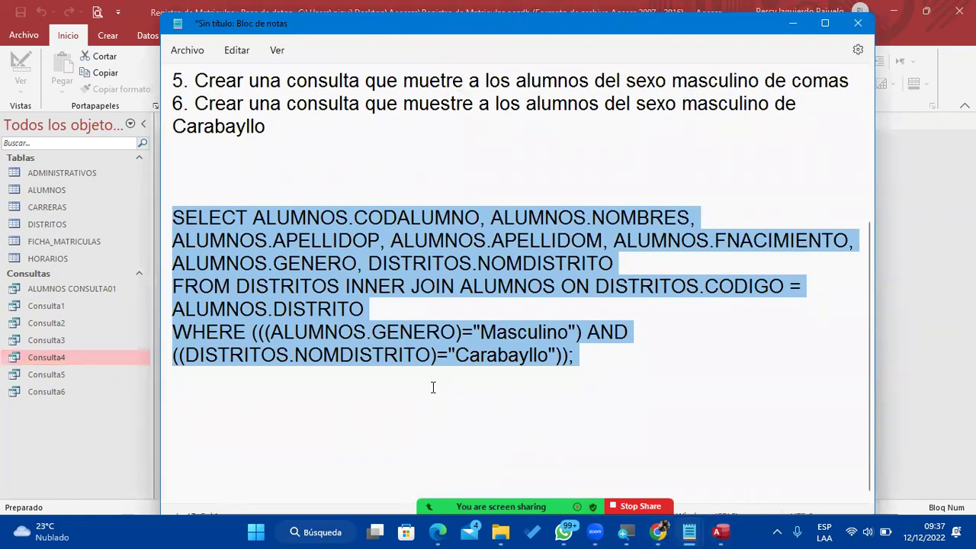
click(309, 160)
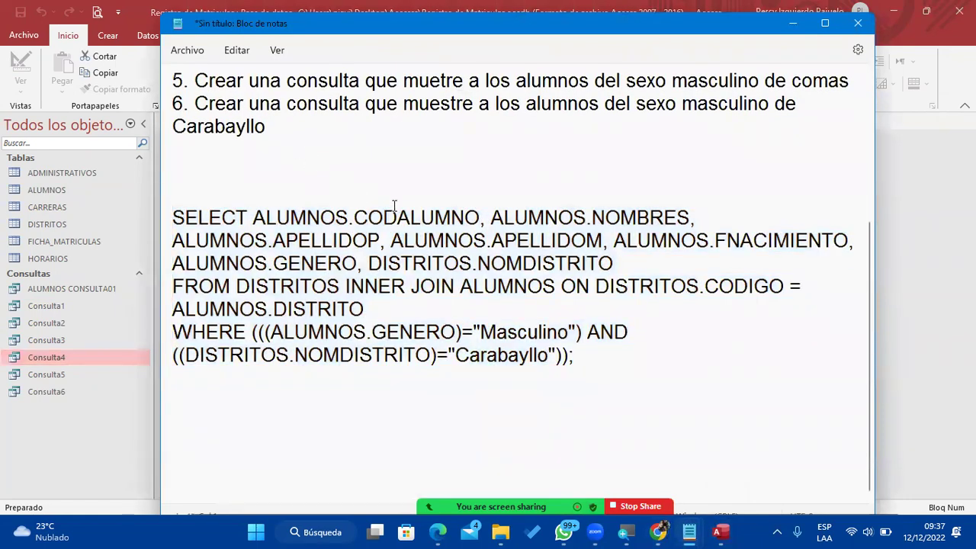
text(7. Crear)
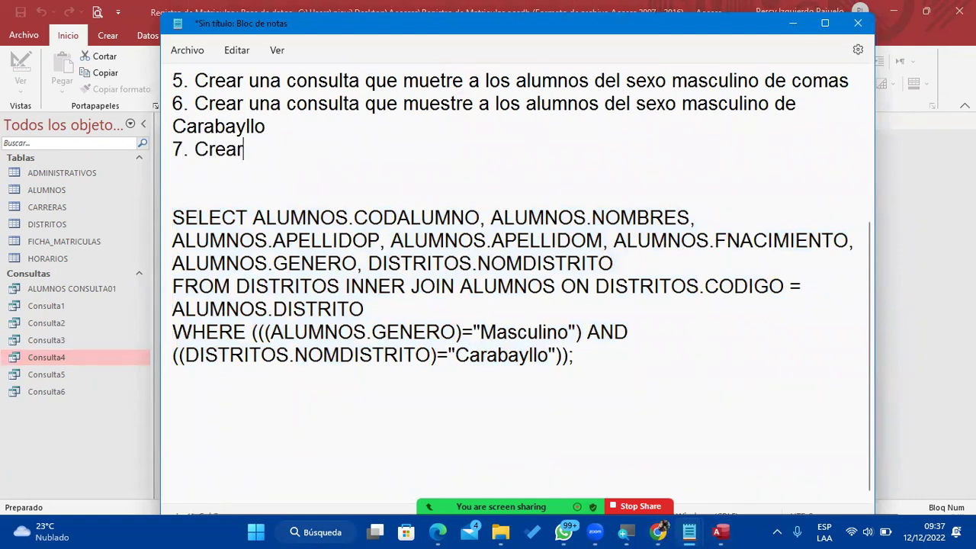
text( una conu)
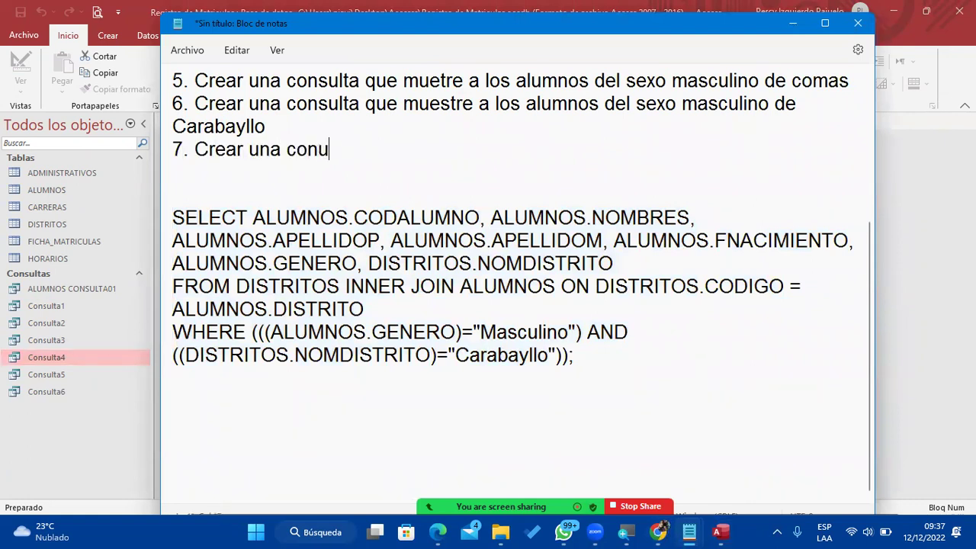
text(dkly)
key(Return)
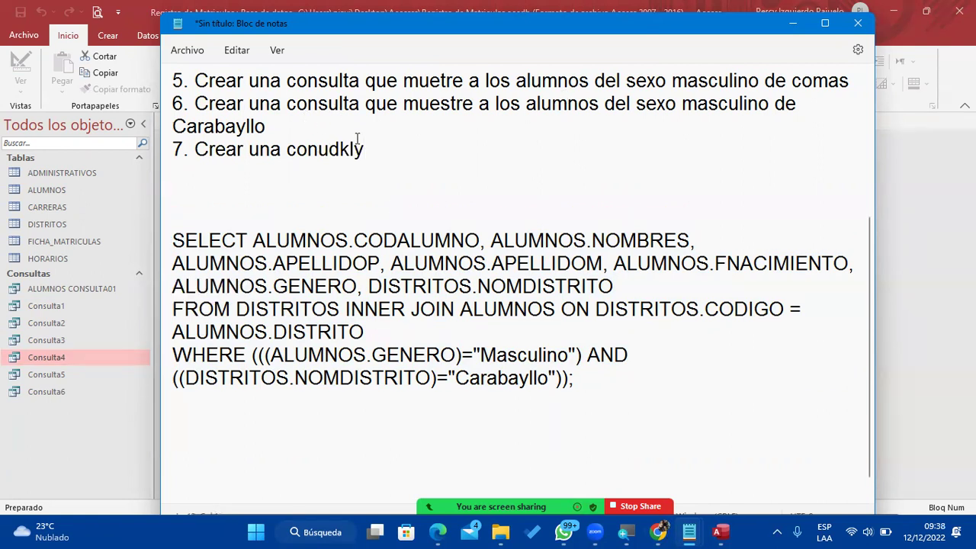
key(BackSpace)
key(BackSpace)
key(BackSpace)
key(BackSpace)
key(BackSpace)
text(sulta )
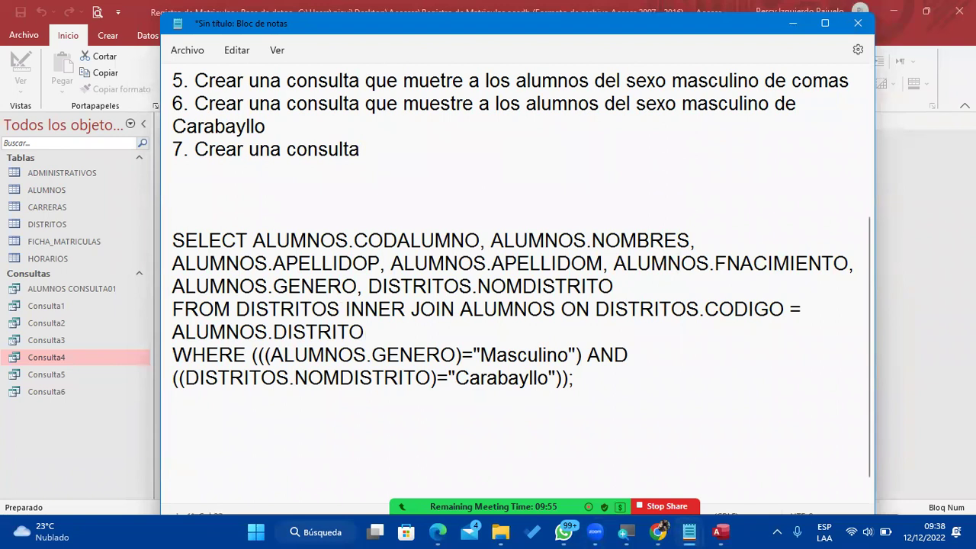
text(que muetres a los que su nombre termian co)
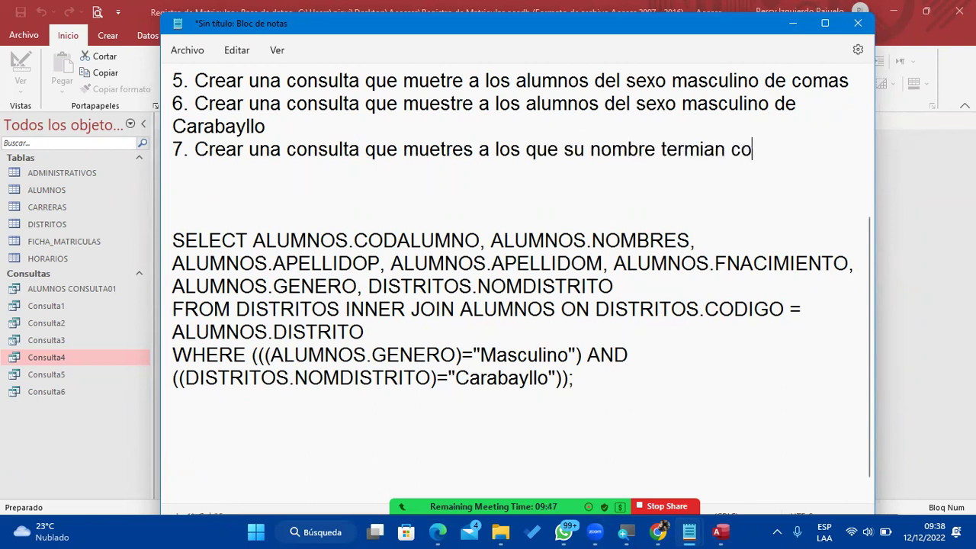
text(n la letra "AQ")
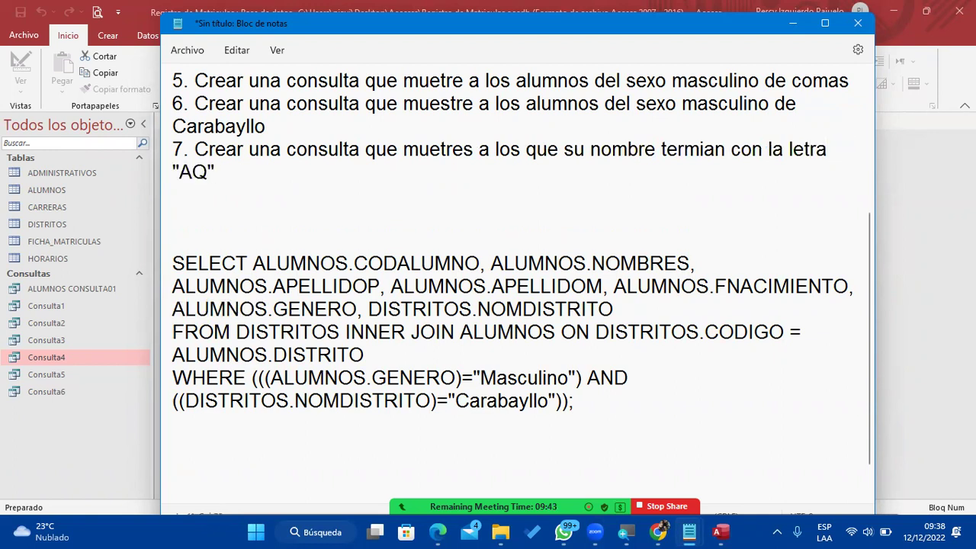
key(BackSpace)
key(BackSpace)
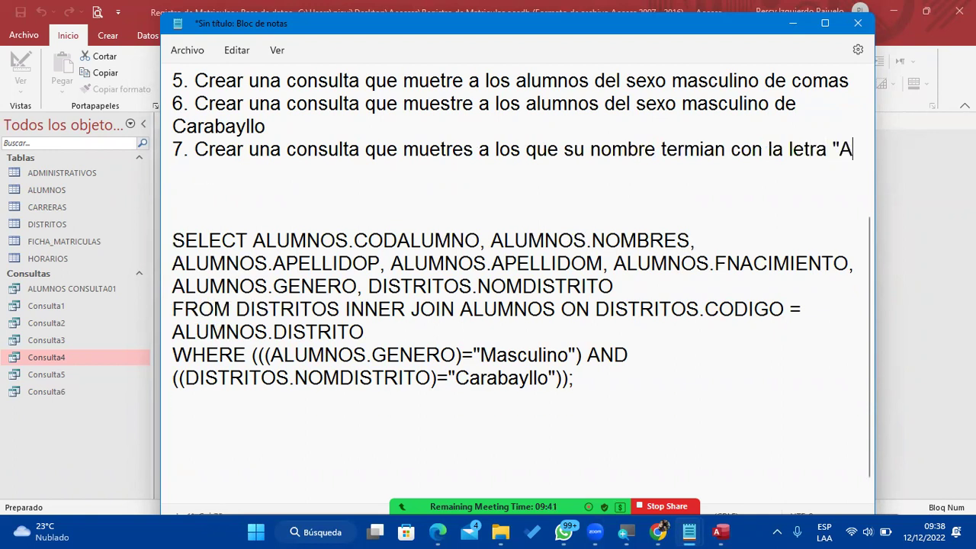
text(")
Add exercise 8: a query showing students whose name starts with "M" and ends with "N".
key(Return)
text(8.Crear una consulta que muestre a los alumnos que si nomnte)
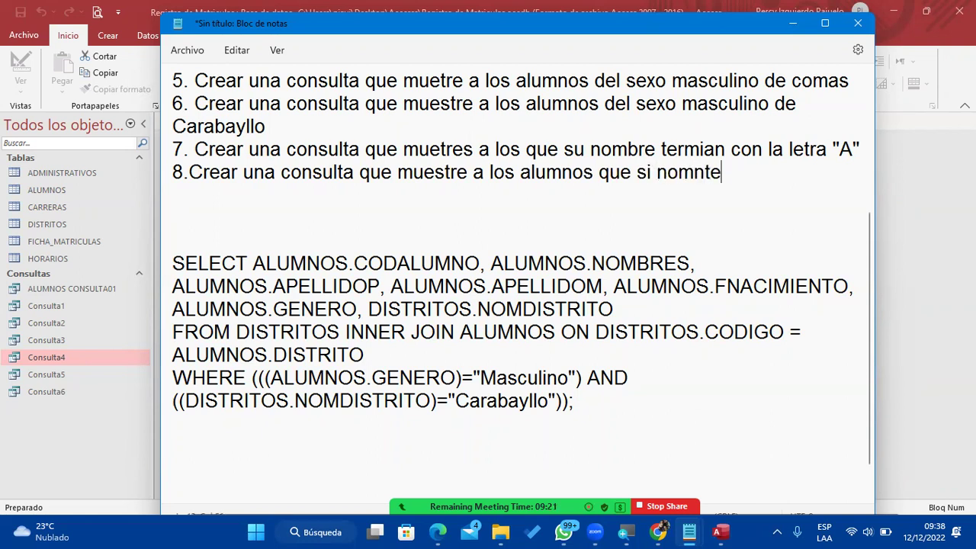
key(BackSpace)
key(BackSpace)
key(BackSpace)
key(BackSpace)
text(mbre inicie con la letyra )
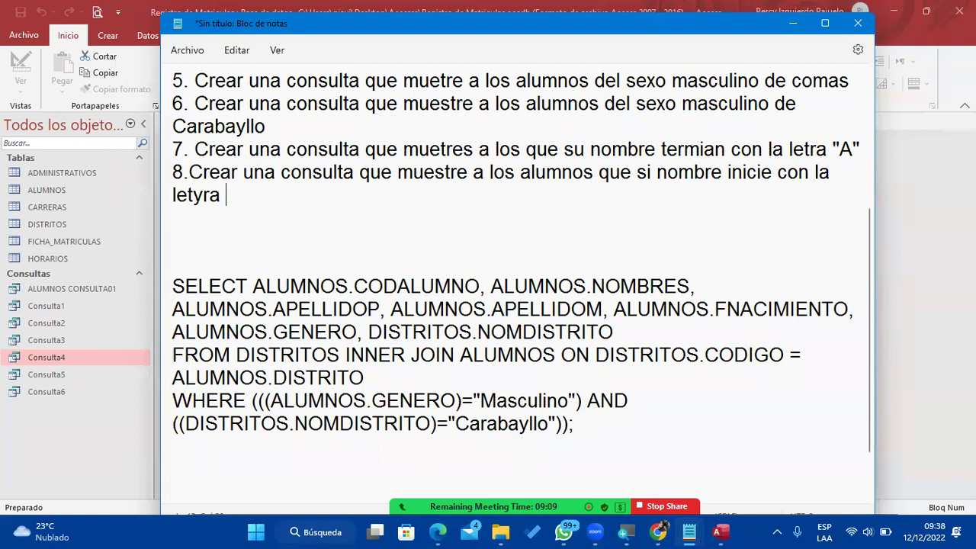
text("H)
key(BackSpace)
text(M" y termine con la letra )
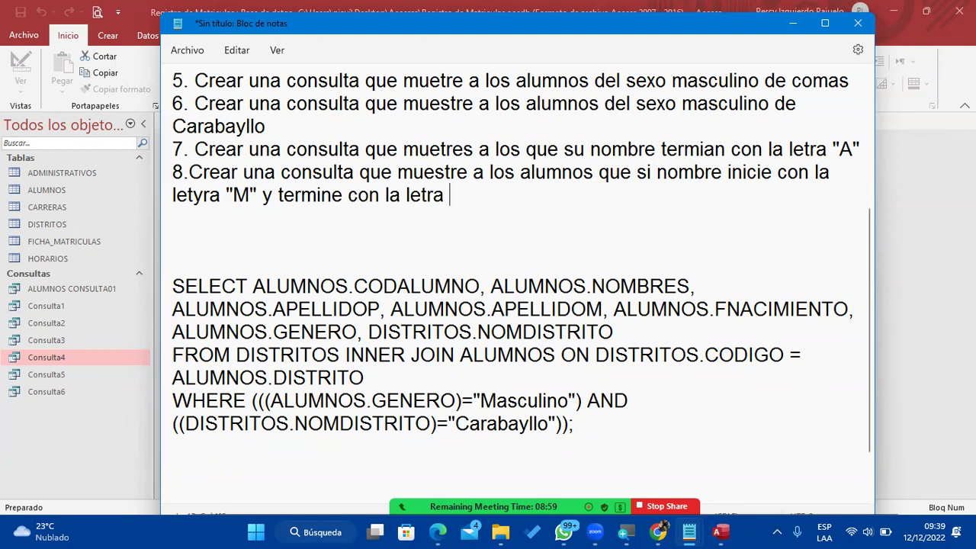
text("N")
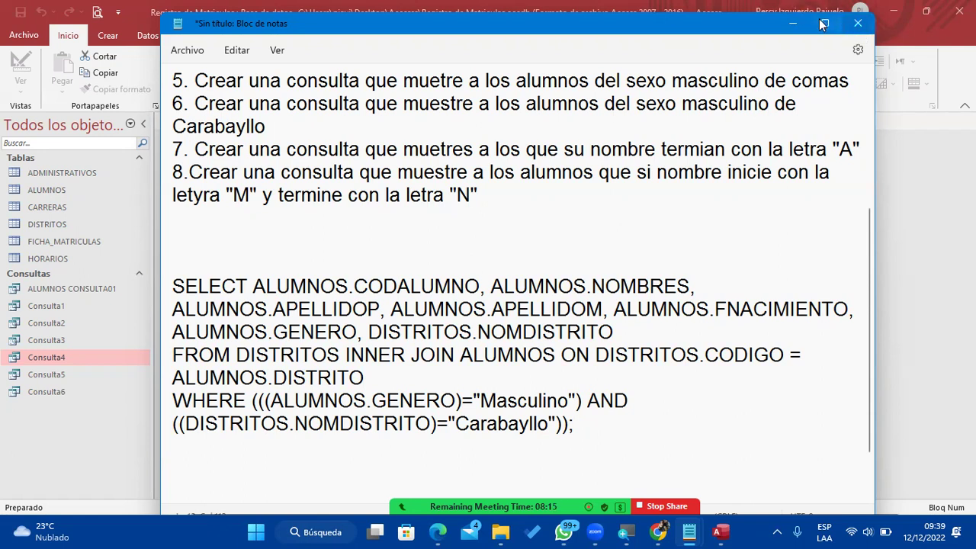
Start a new design-view query based on the ALUMNOS table.
click(790, 25)
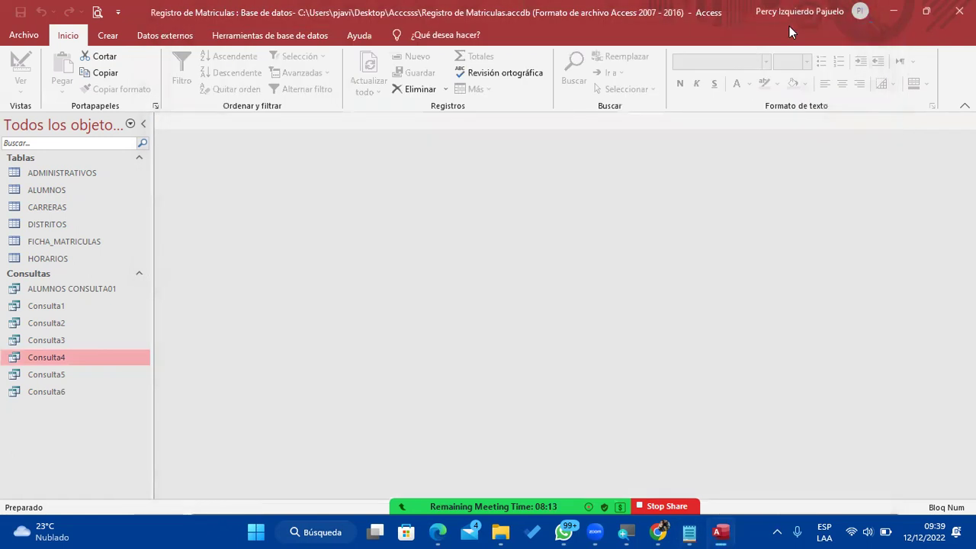
click(108, 36)
click(273, 83)
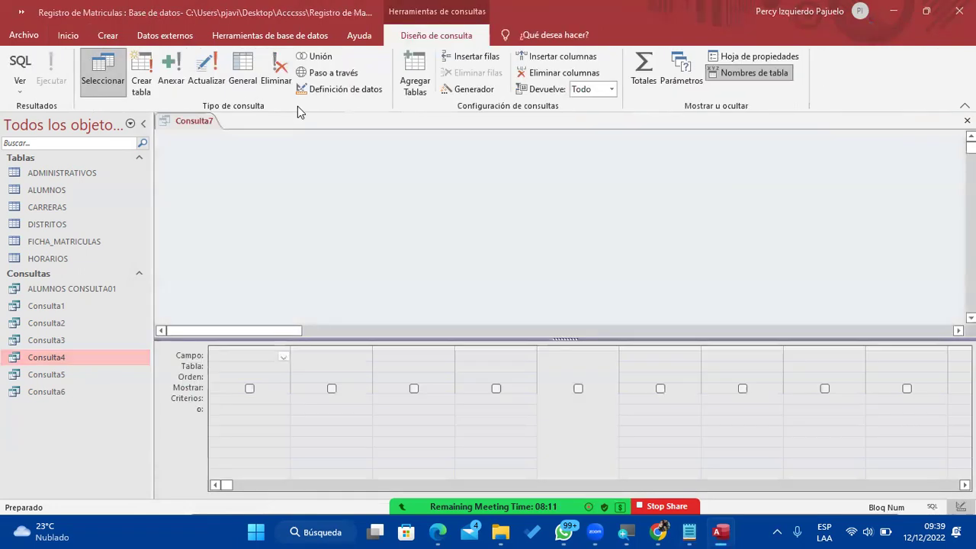
double_click(423, 209)
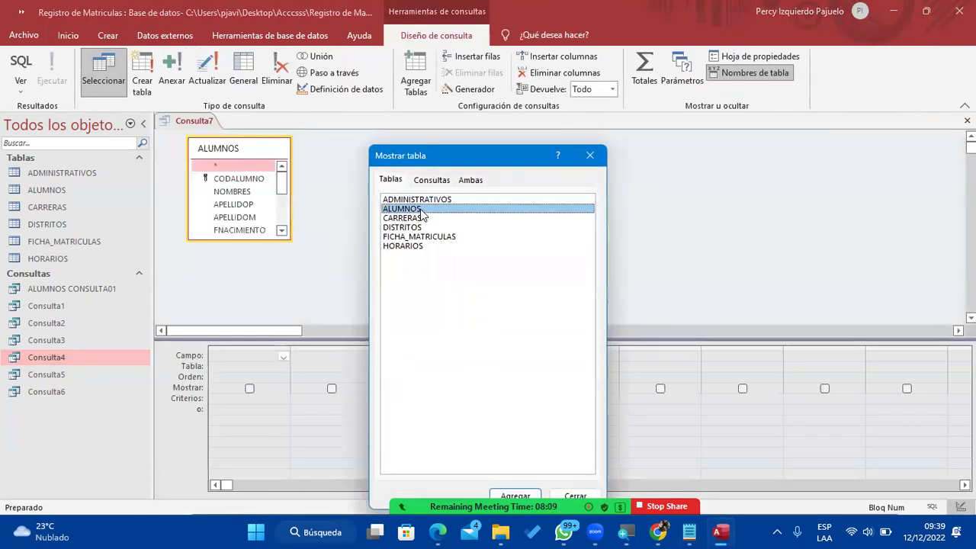
click(589, 156)
Add CODALUMNO, NOMBRES, APELLIDOP, APELLIDOM, FNACIMIENTO, DIRECCION and GENERO to the query grid.
double_click(259, 178)
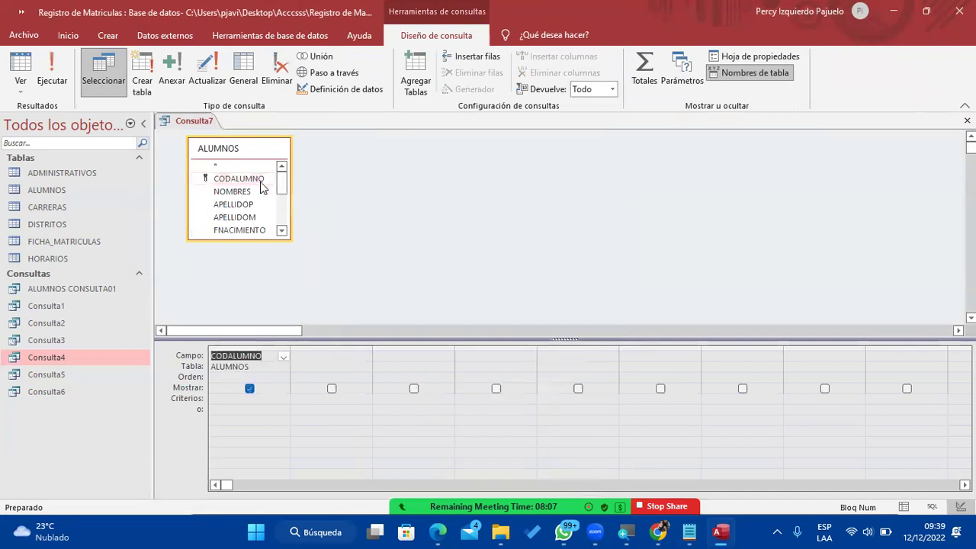
double_click(254, 192)
double_click(252, 205)
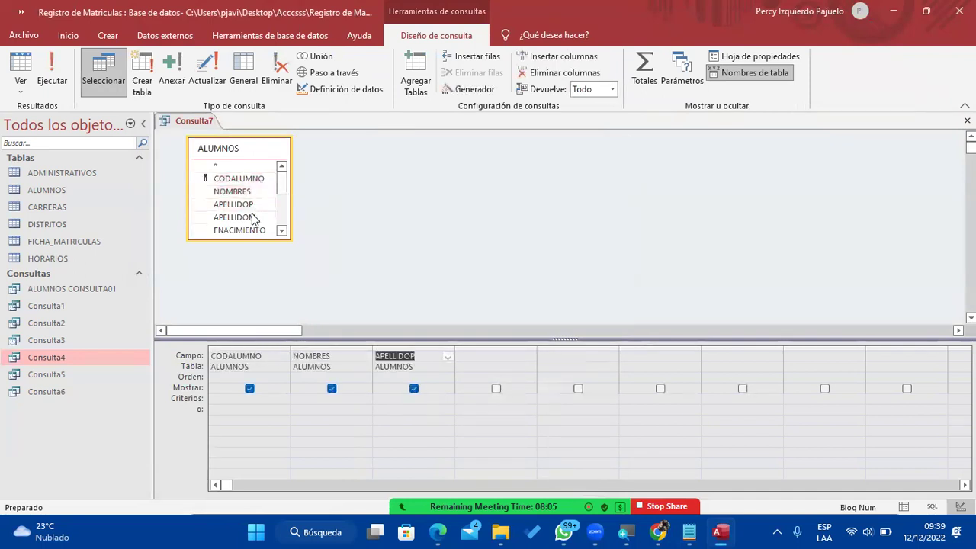
double_click(250, 217)
scroll(250, 218, down, 1)
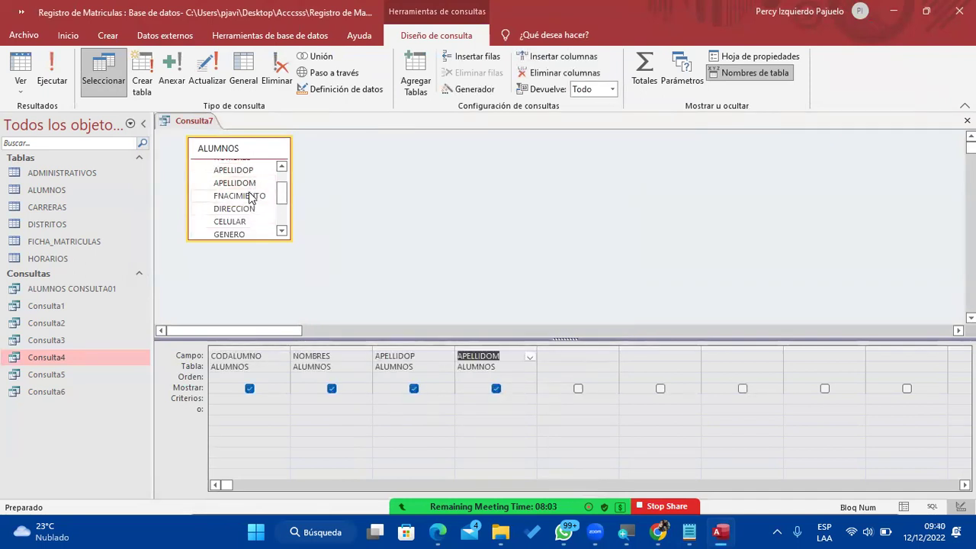
double_click(245, 200)
double_click(239, 208)
click(237, 225)
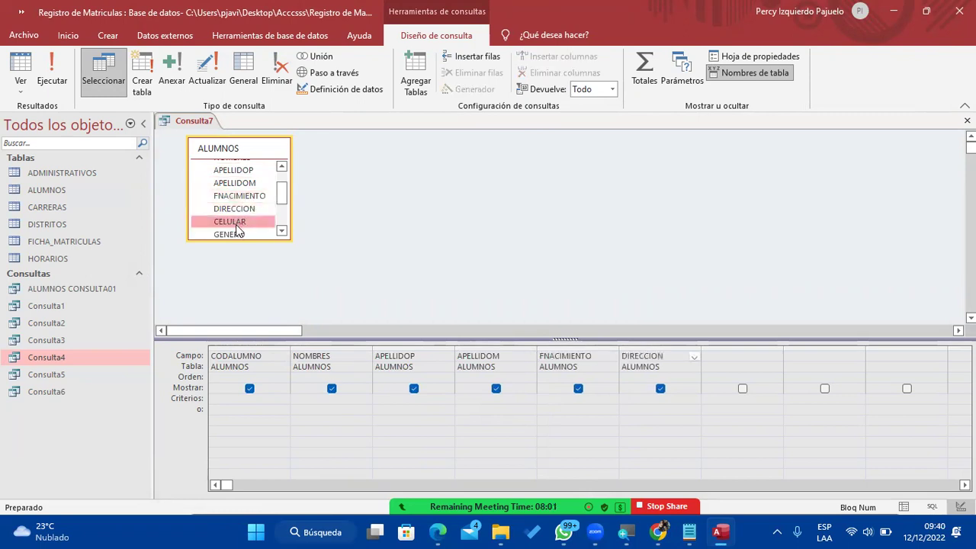
double_click(232, 232)
click(354, 400)
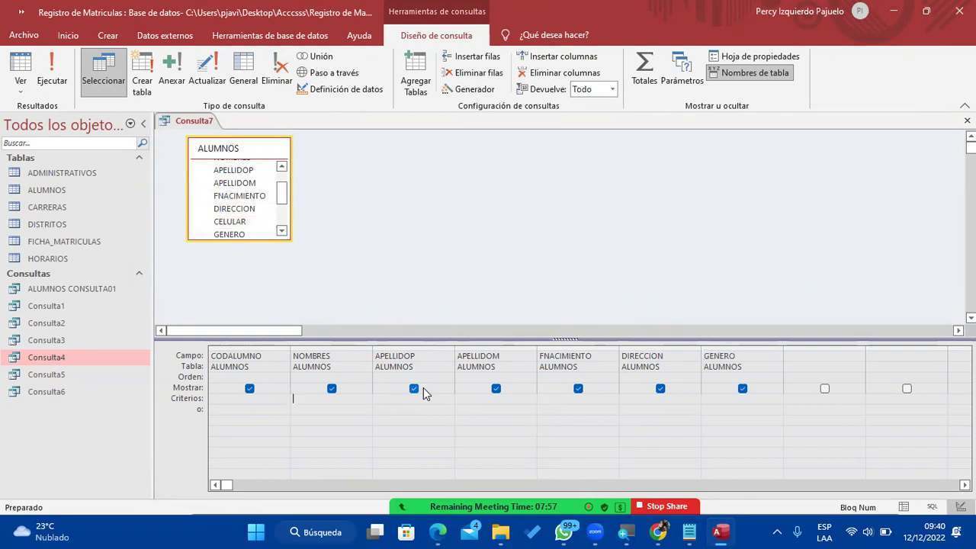
Enter the criterion Como "*A" under NOMBRES to keep only names ending in A.
text(como ')
key(alt+Tab)
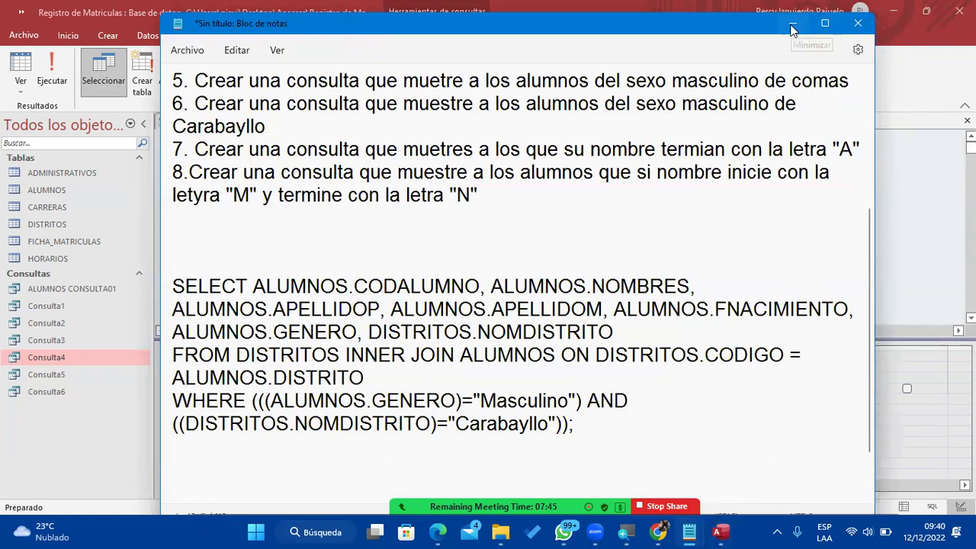
click(794, 25)
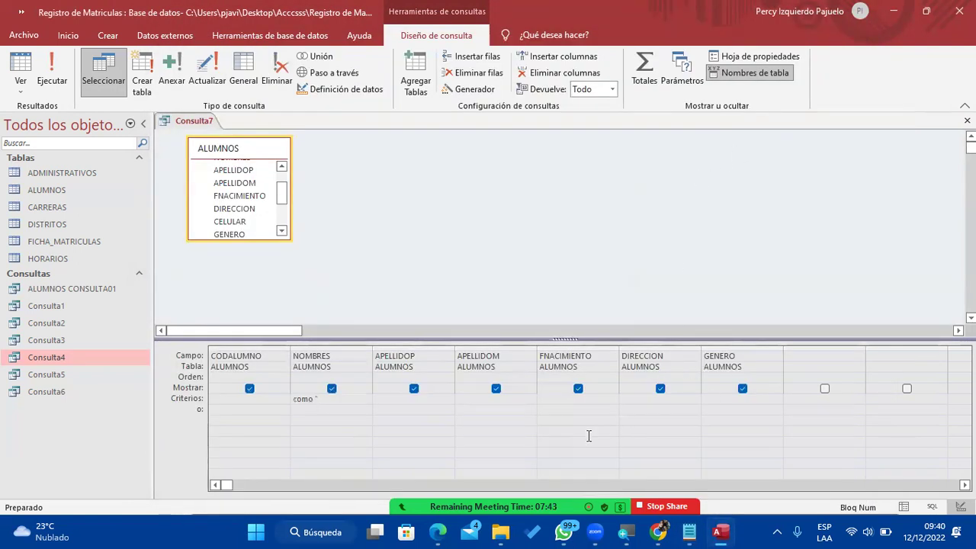
text(*A")
key(Tab)
click(446, 377)
click(447, 379)
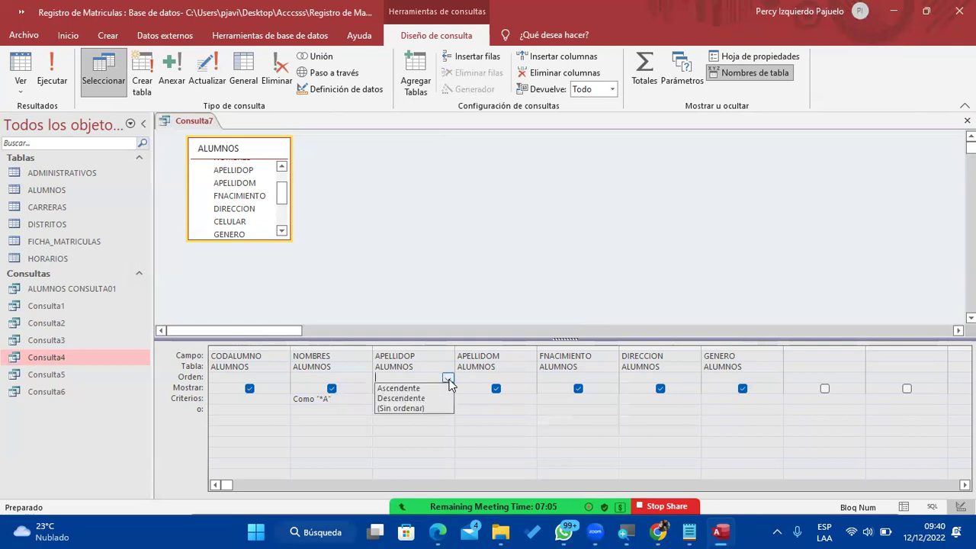
click(448, 378)
click(529, 377)
click(530, 379)
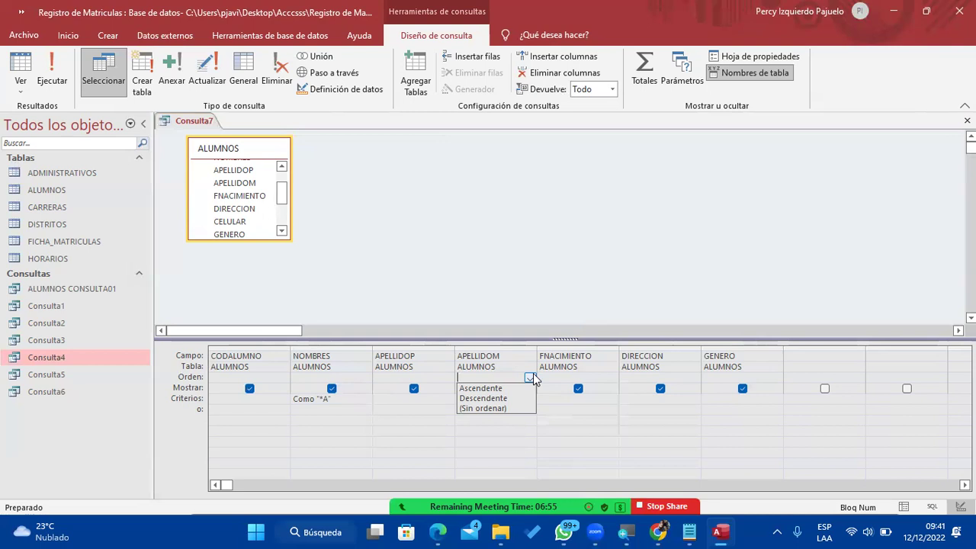
click(506, 257)
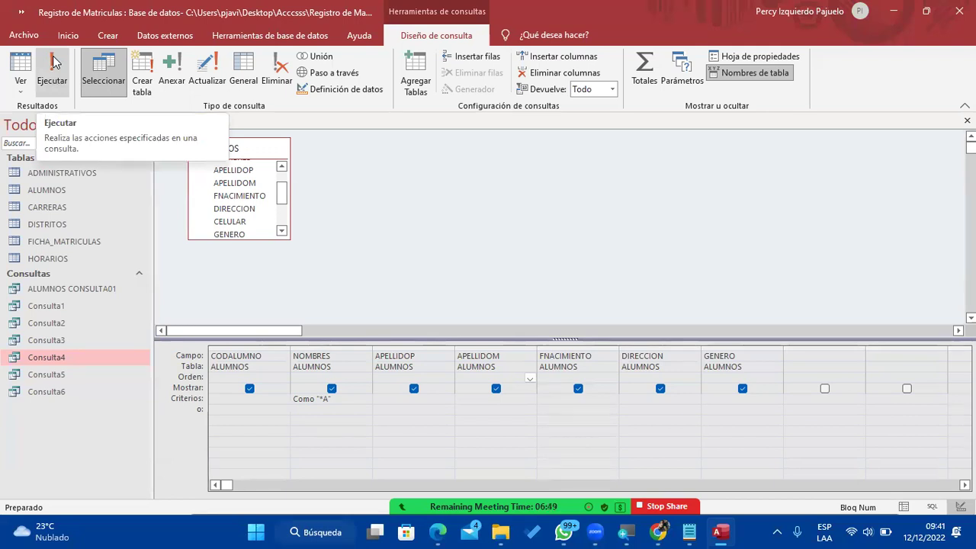
mouse_move(697, 534)
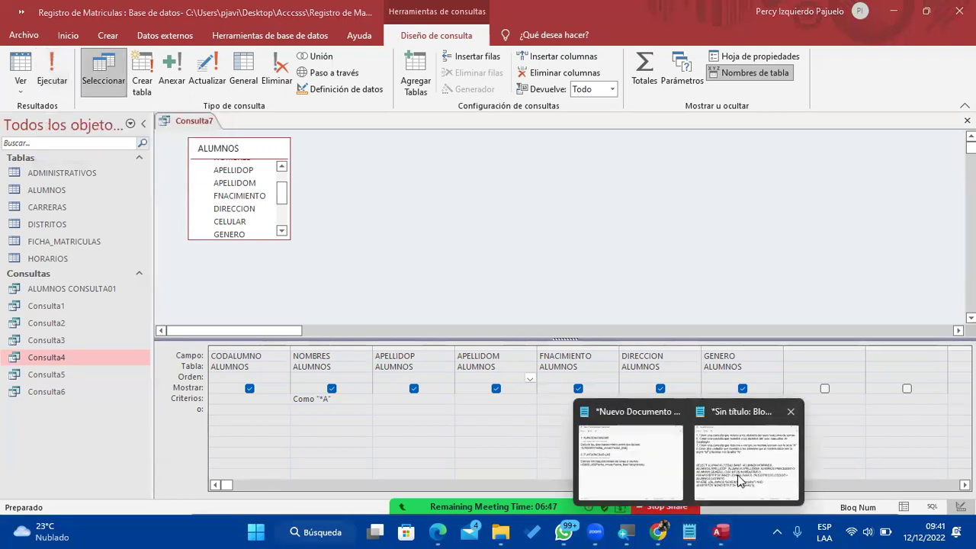
click(766, 438)
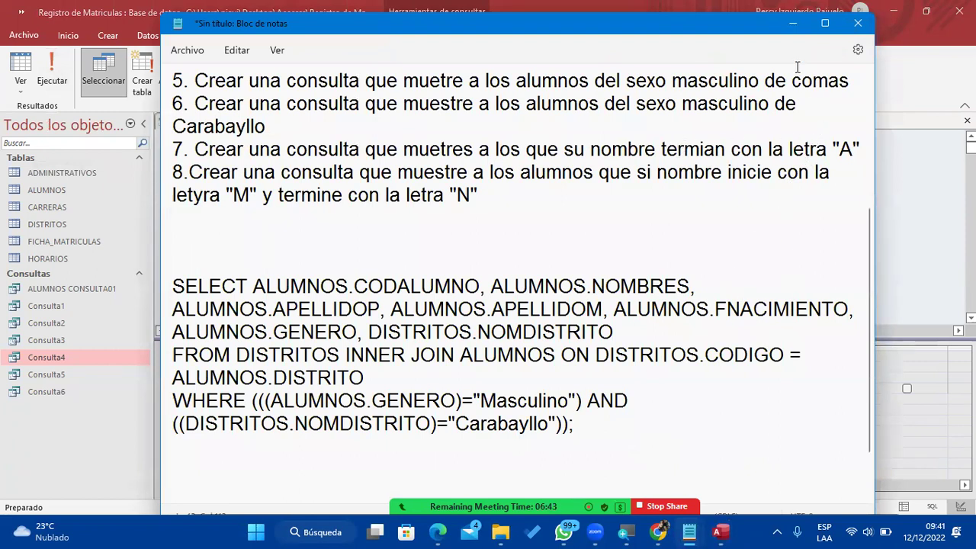
click(792, 24)
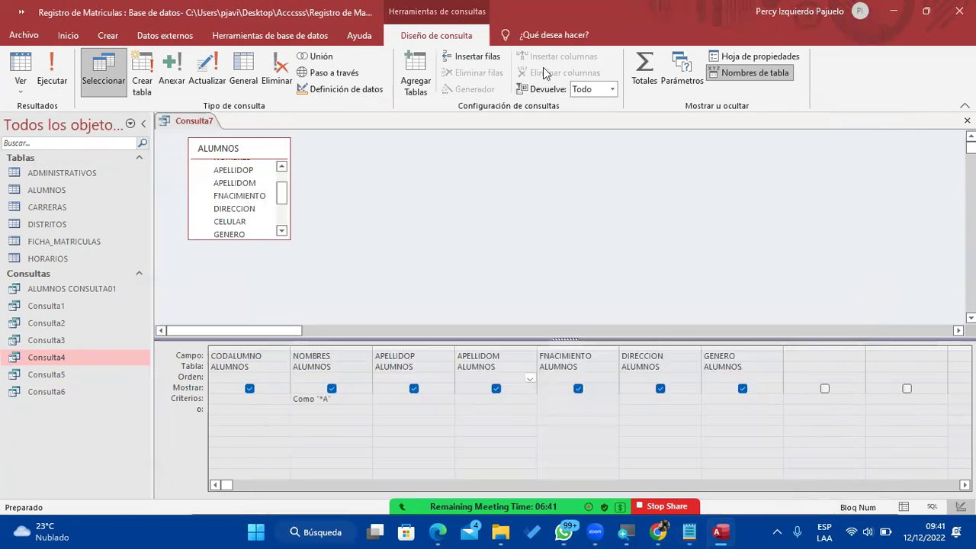
click(51, 72)
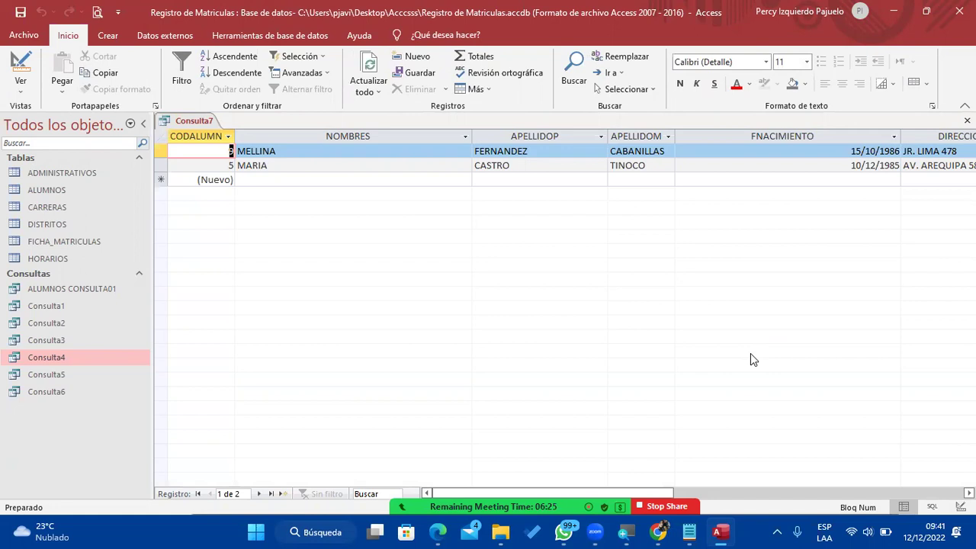
Save the query as Consulta7 and close its window.
click(20, 12)
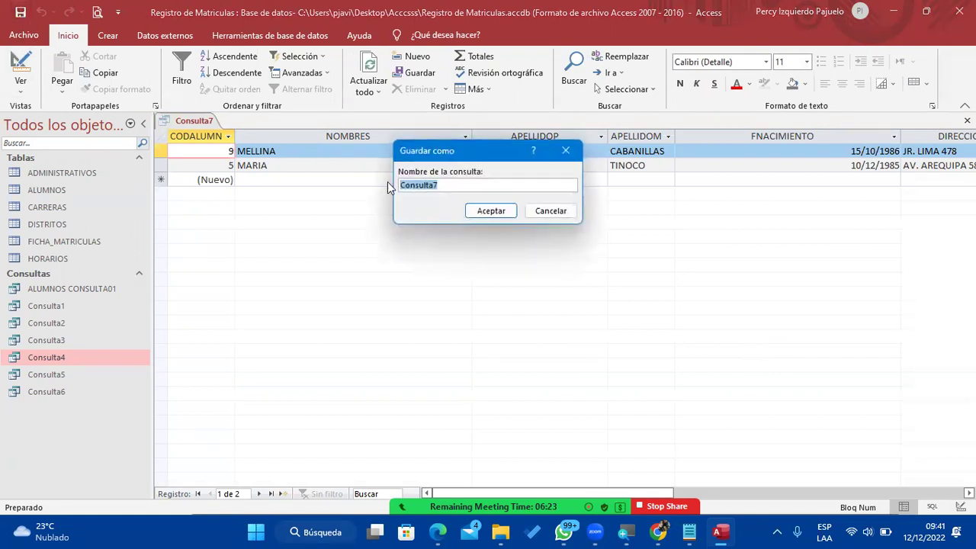
click(490, 212)
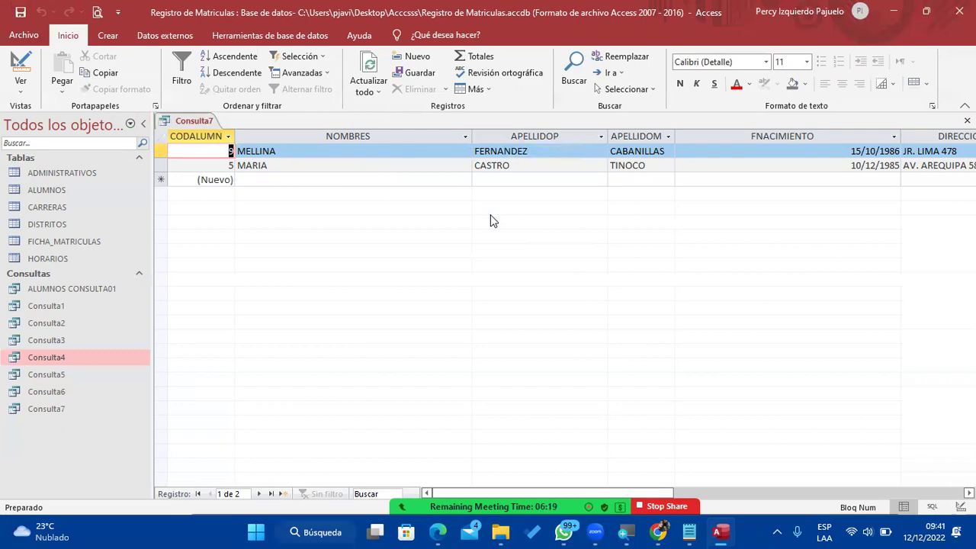
right_click(206, 120)
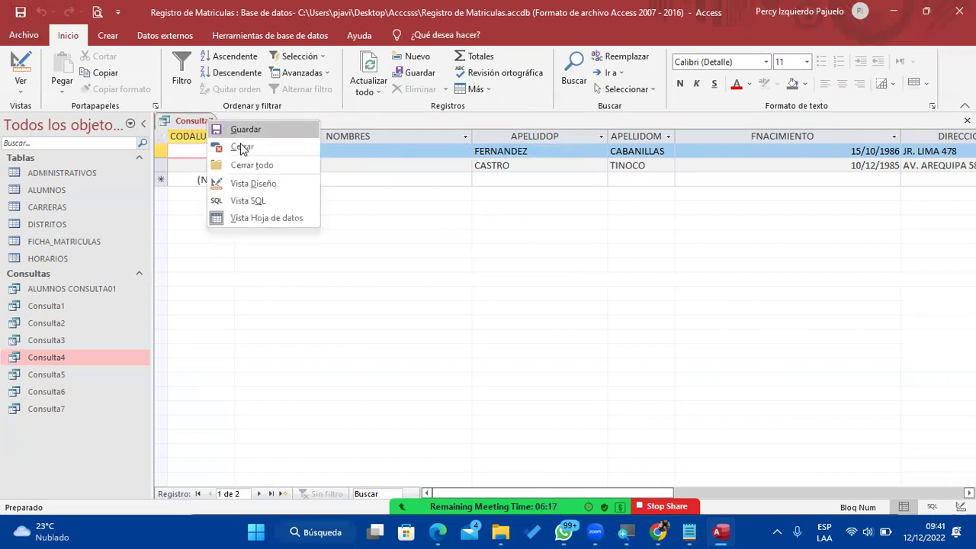
click(241, 149)
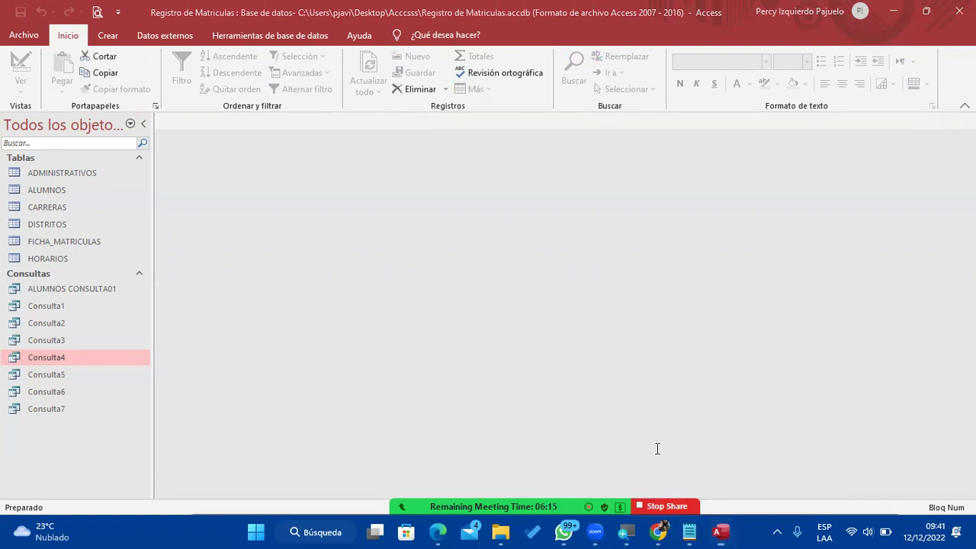
key(alt+Tab)
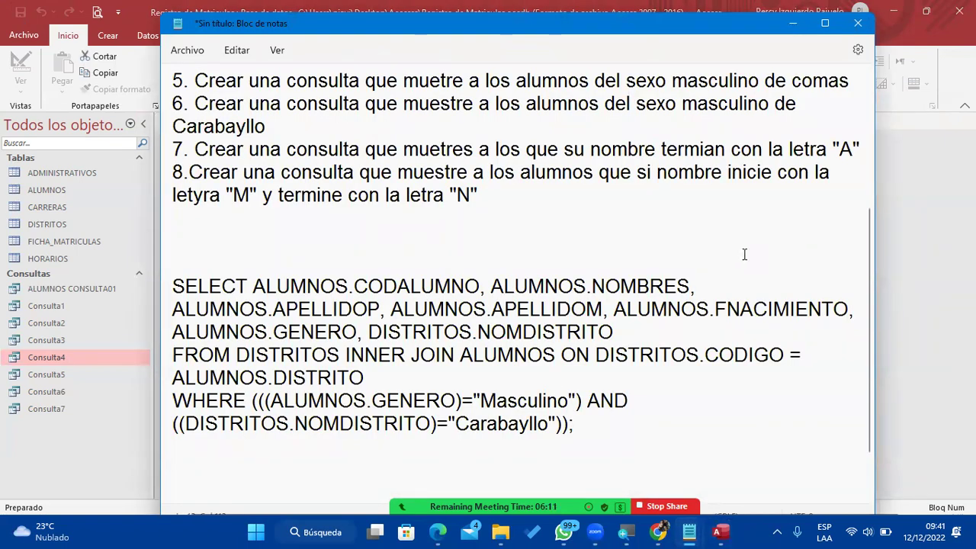
Change 'si' to 'su' in exercise 8 of the Notepad notes and return to Access.
click(656, 173)
key(BackSpace)
text(u)
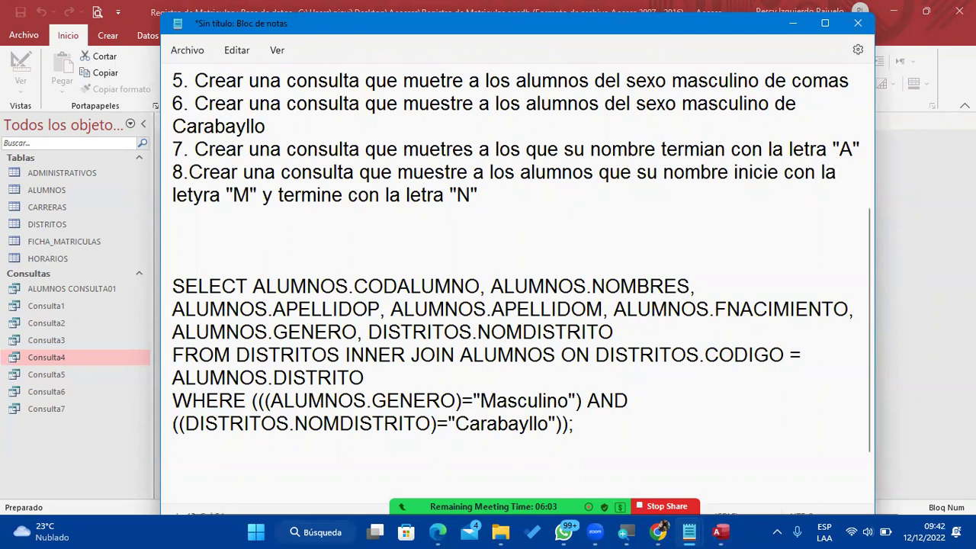
click(790, 23)
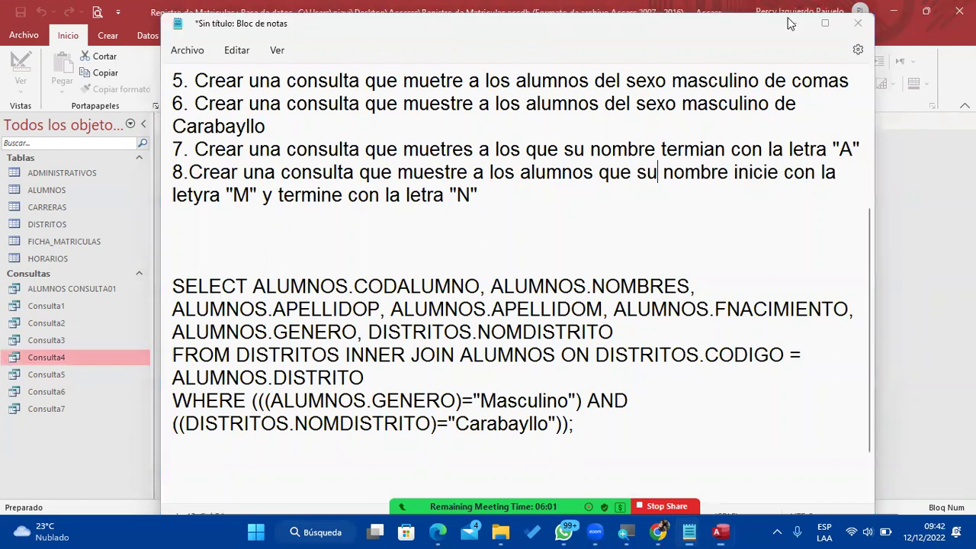
click(108, 37)
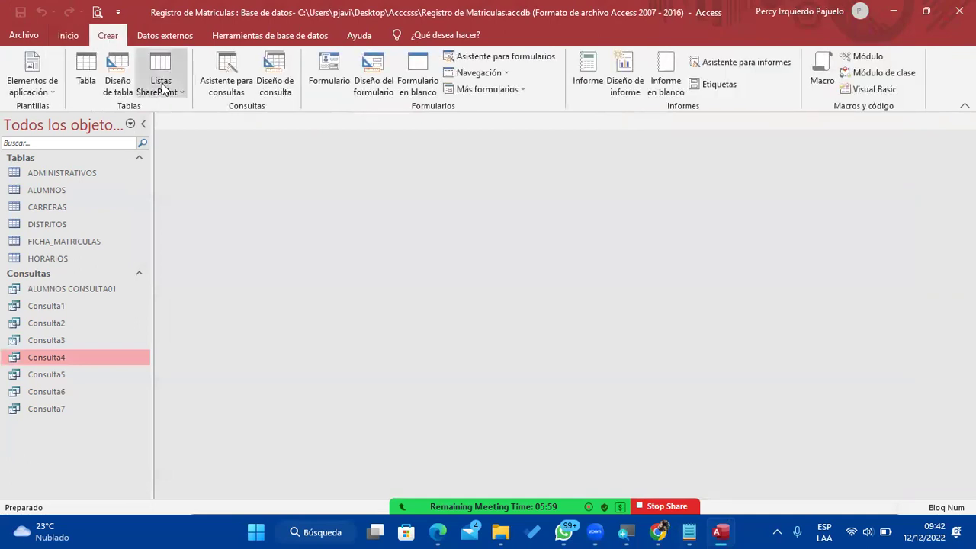
Start another design-view query, Consulta8, on the ALUMNOS table.
click(364, 38)
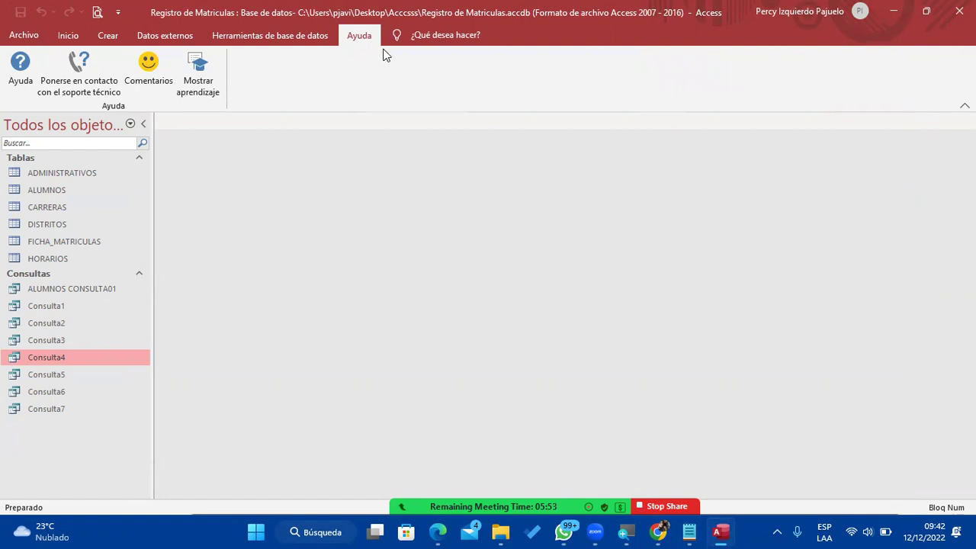
click(110, 35)
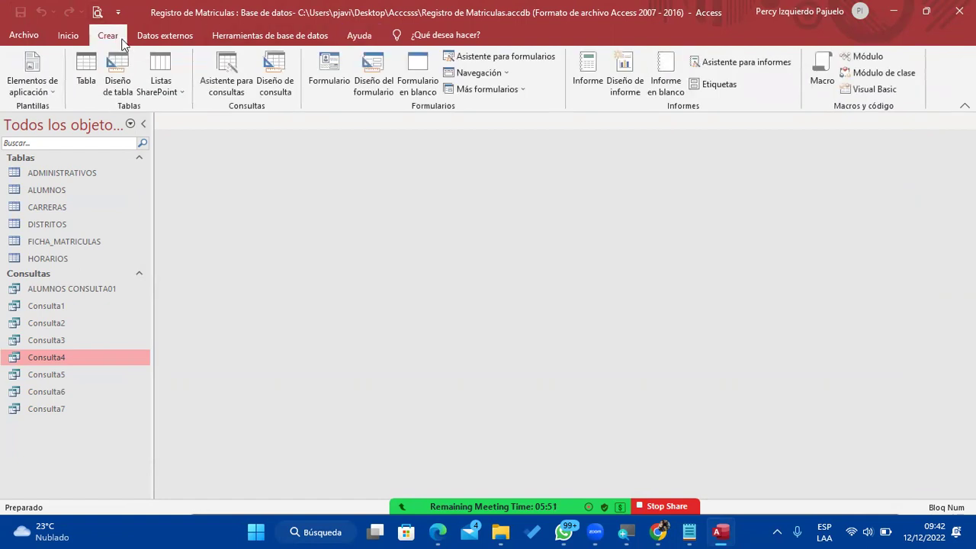
click(272, 70)
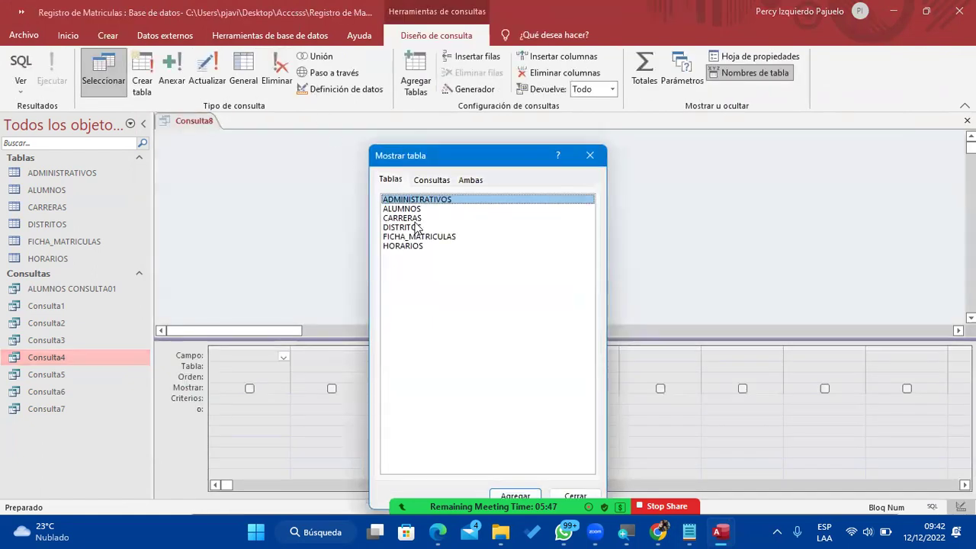
double_click(404, 209)
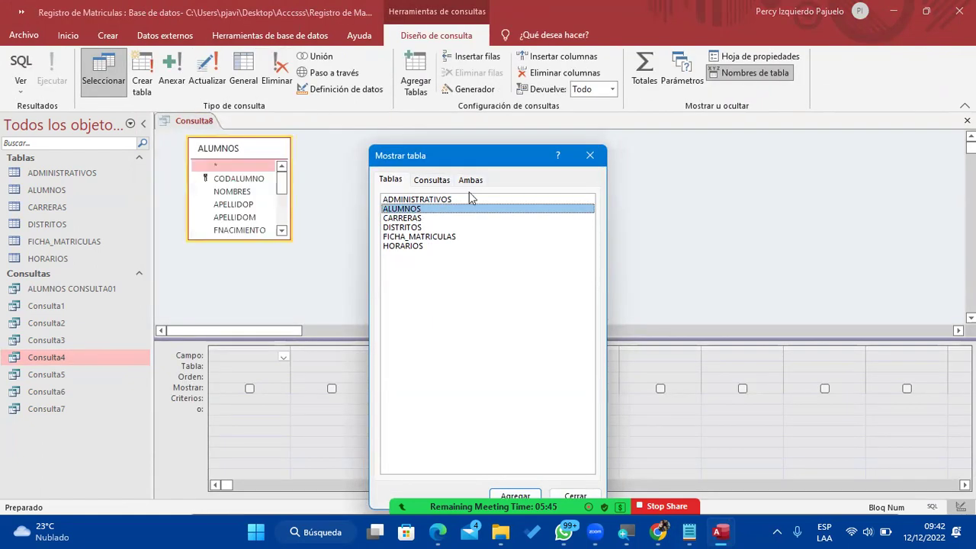
click(591, 157)
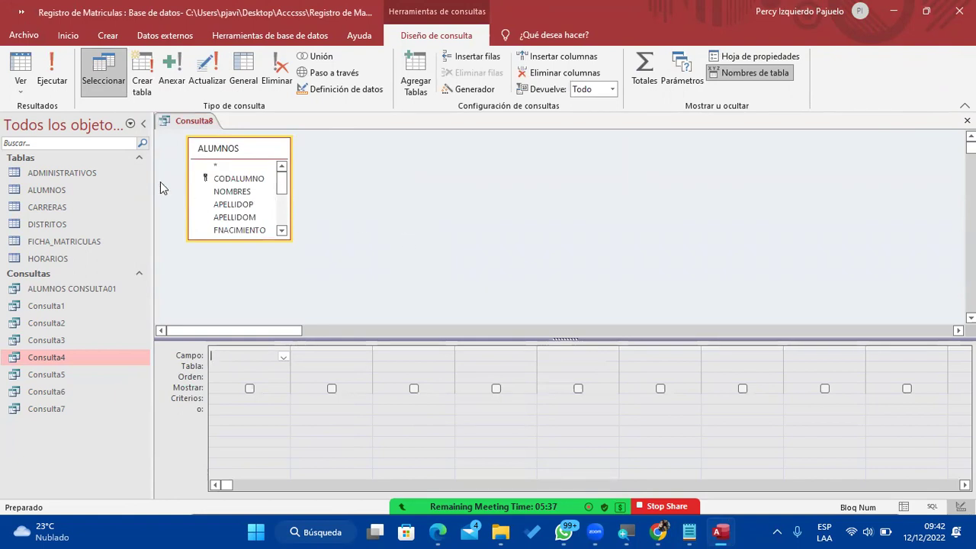
Add CODALUMNO, NOMBRES, APELLIDOP, APELLIDOM, FNACIMIENTO and DIRECCION (twice) to the grid.
double_click(235, 180)
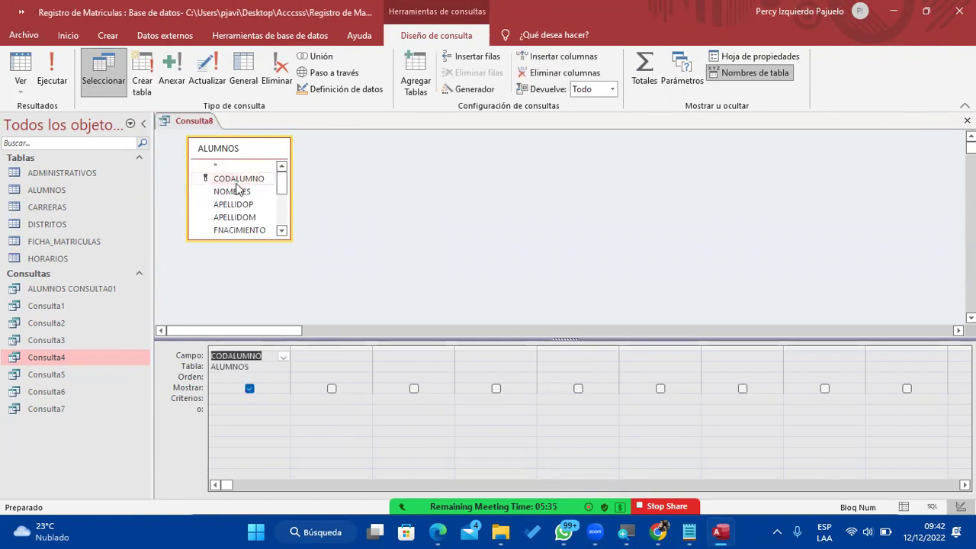
double_click(237, 193)
double_click(237, 206)
double_click(238, 217)
double_click(243, 231)
scroll(254, 215, down, 1)
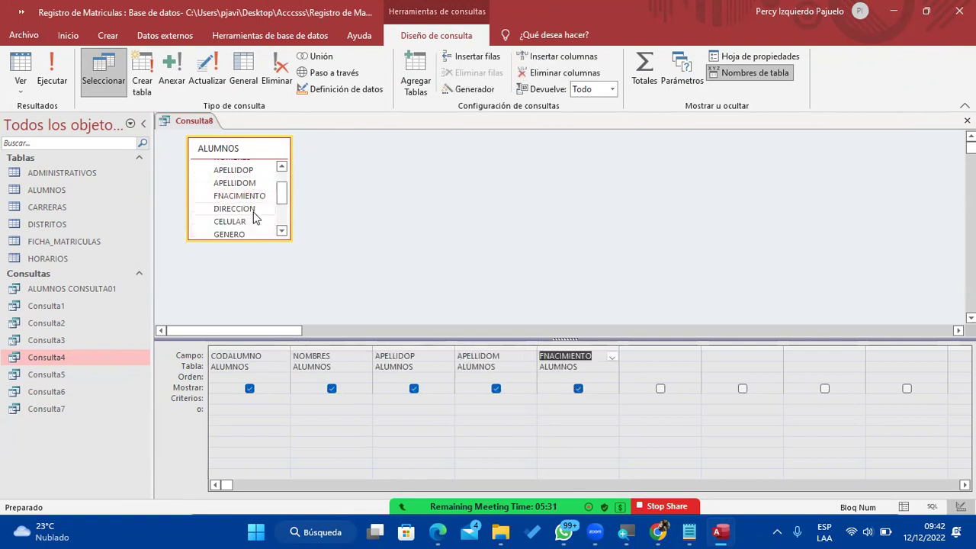
double_click(253, 211)
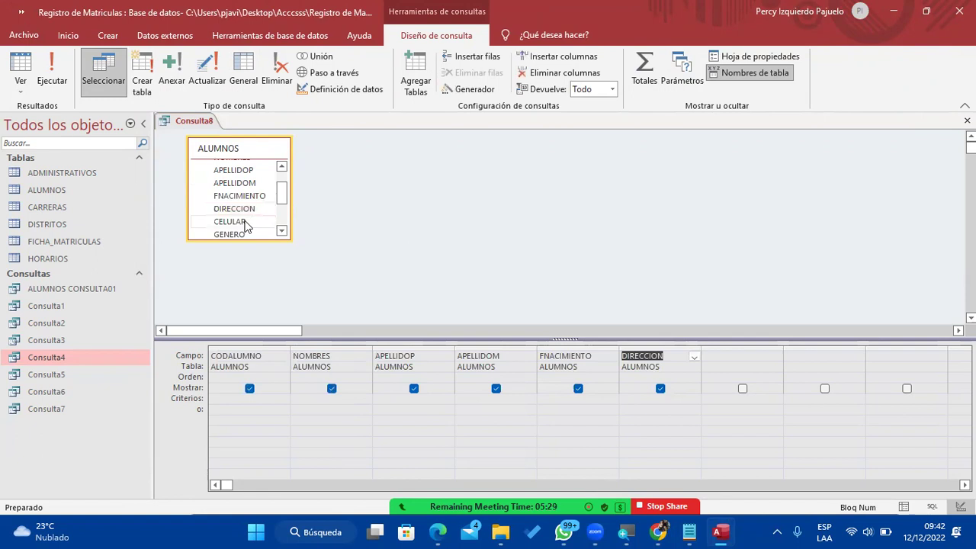
scroll(245, 225, down, 1)
double_click(246, 176)
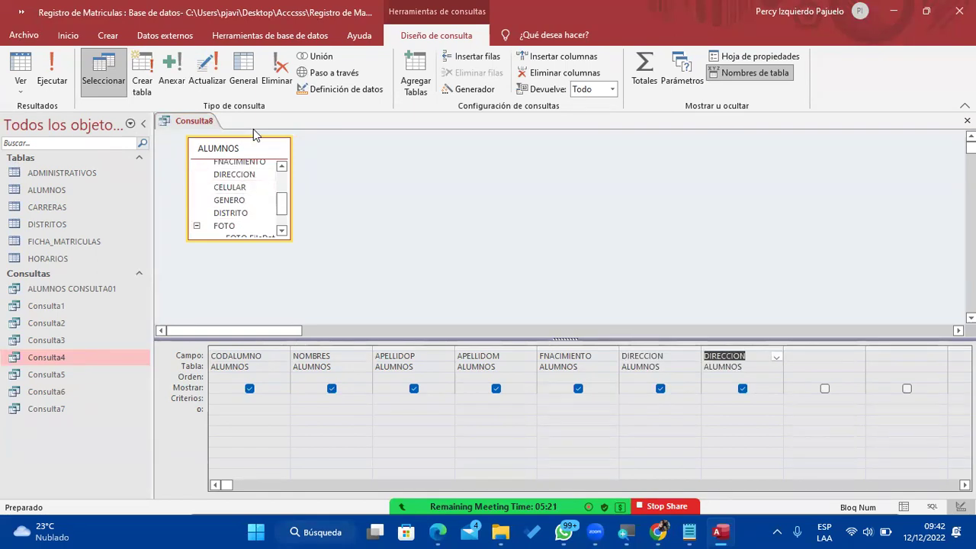
click(690, 526)
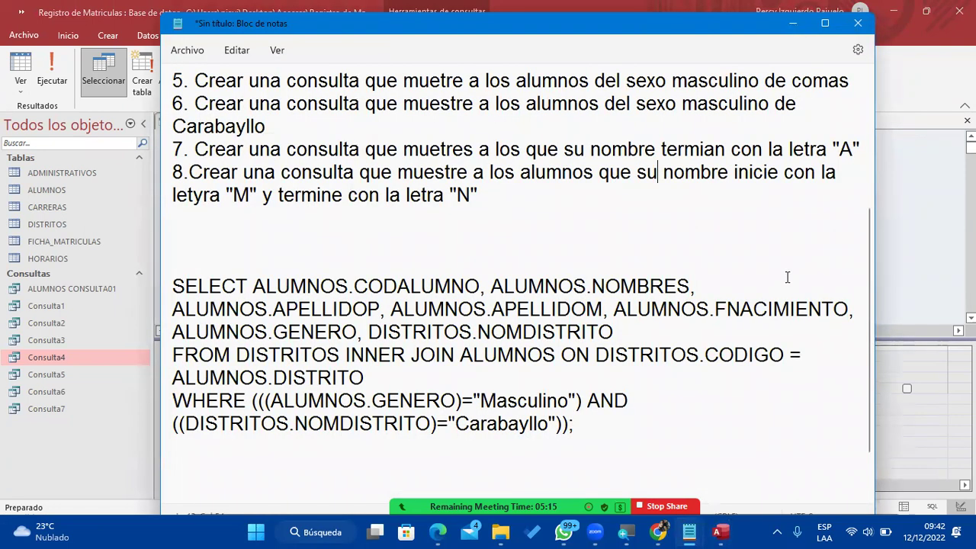
Remove the duplicate DIRECCION column from the Consulta8 grid.
click(793, 23)
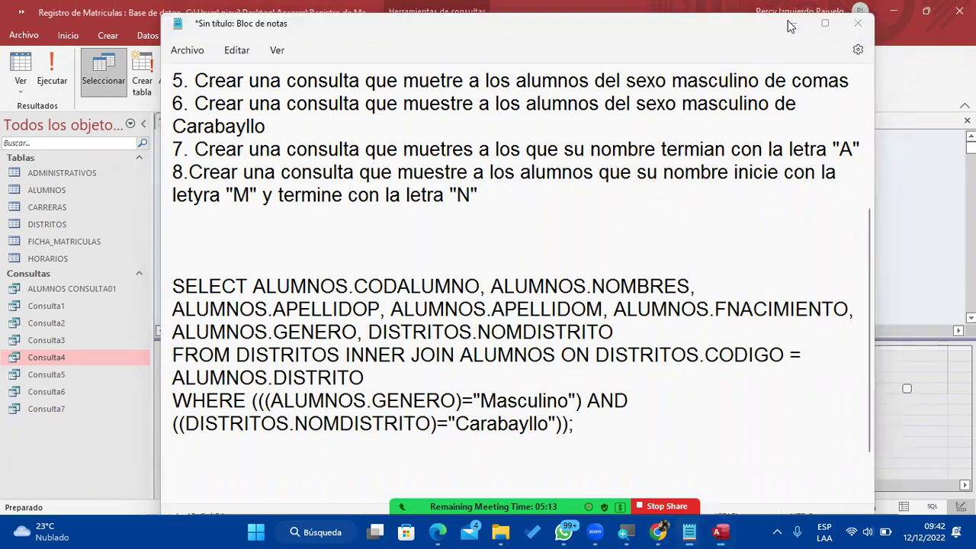
click(334, 402)
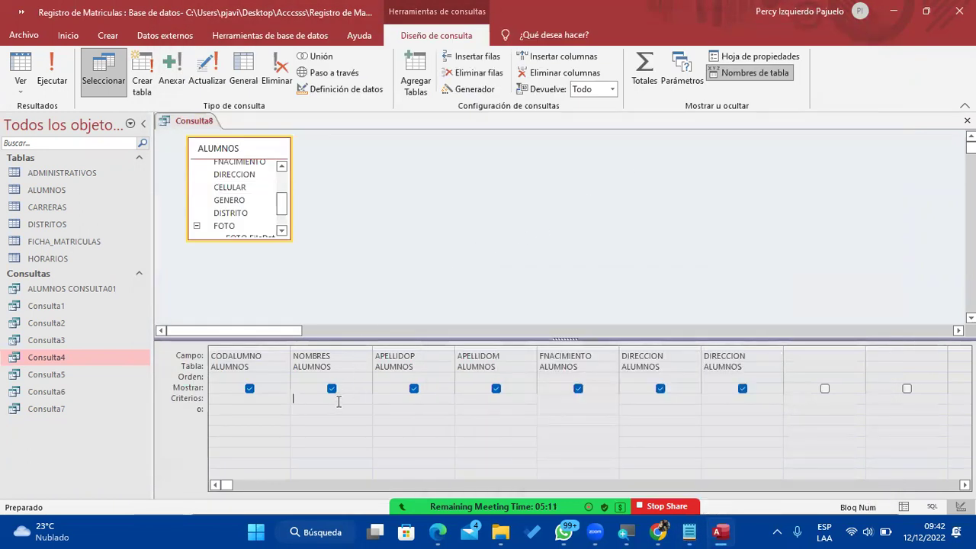
text(como ")
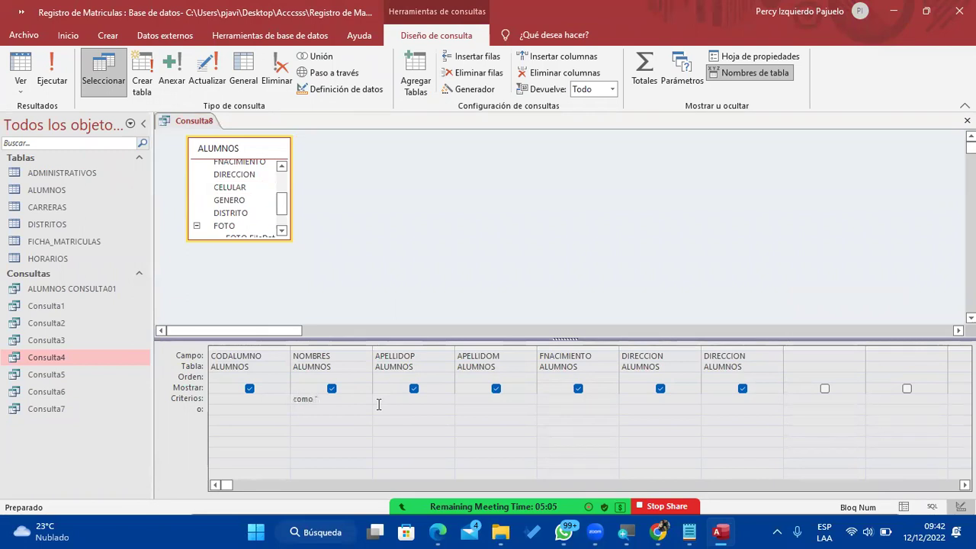
click(686, 532)
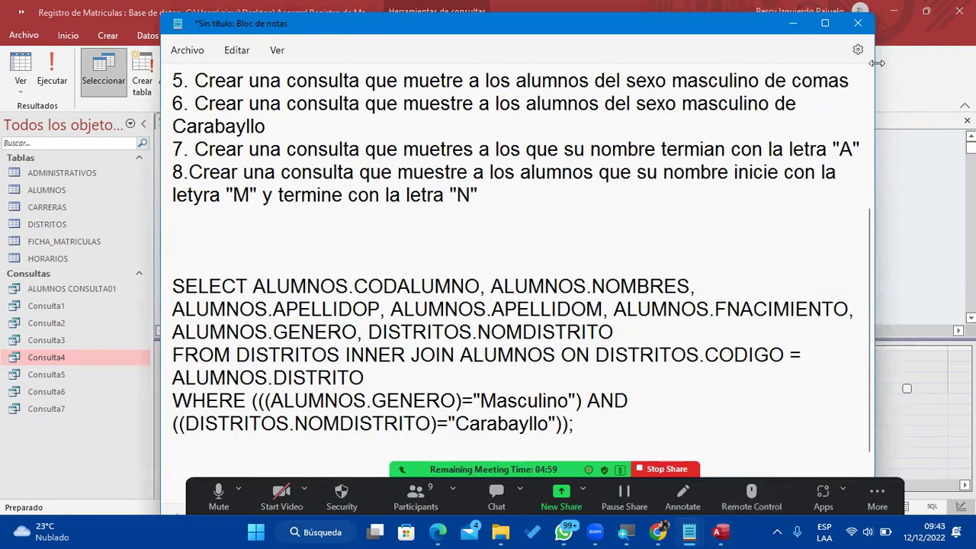
click(793, 24)
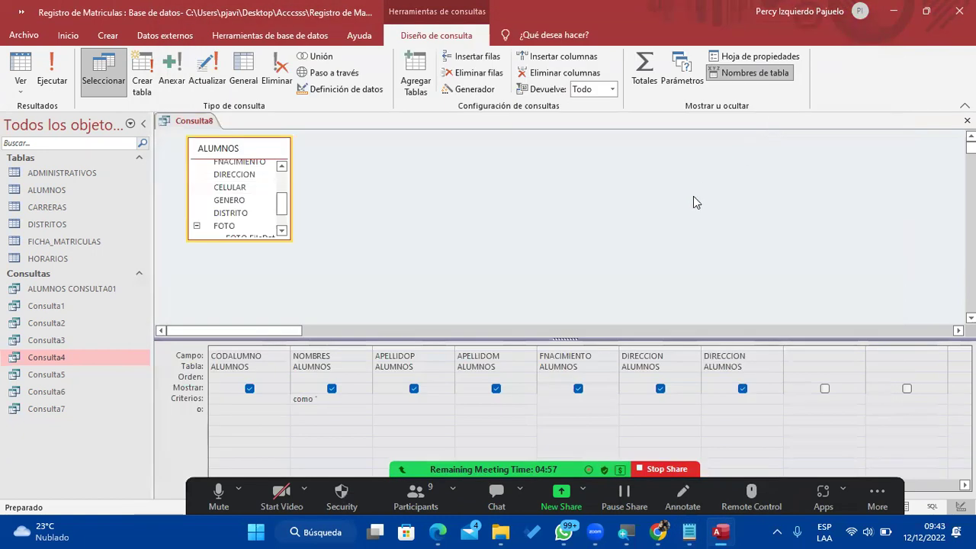
key(Escape)
key(ctrl+z)
Enter como 'M*N as the NOMBRES criterion, which raises a syntax error.
text(como ')
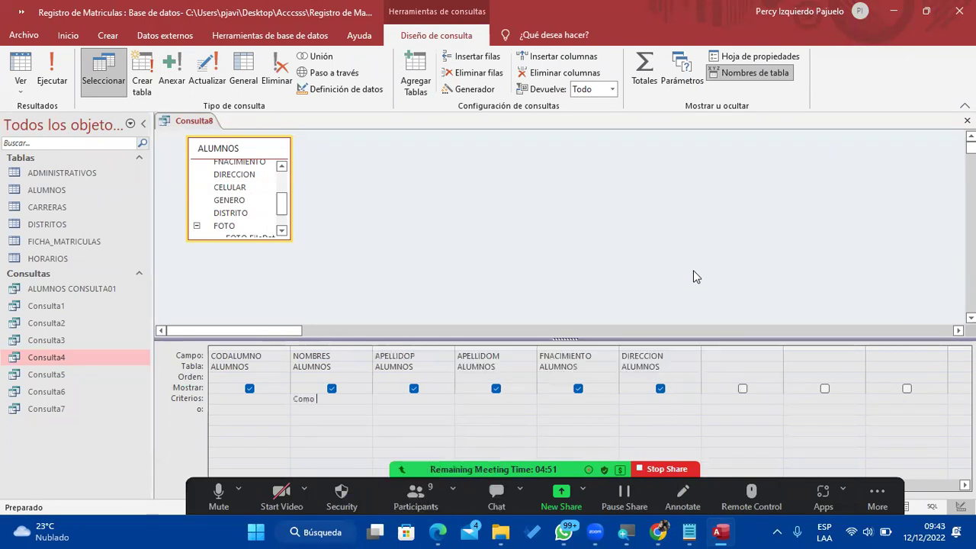
text(M*N)
key(Return)
key(alt+Tab)
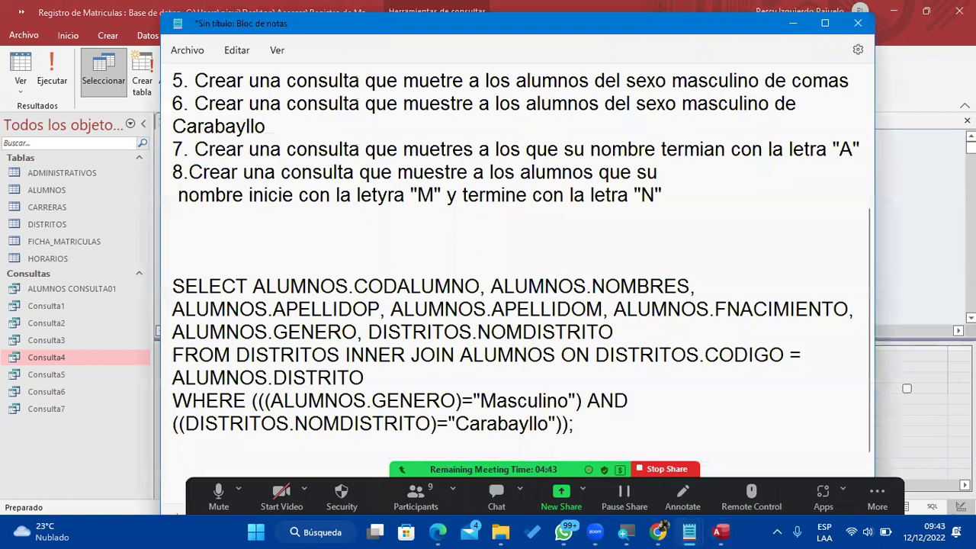
Dismiss the invalid-syntax error message in Access.
click(902, 238)
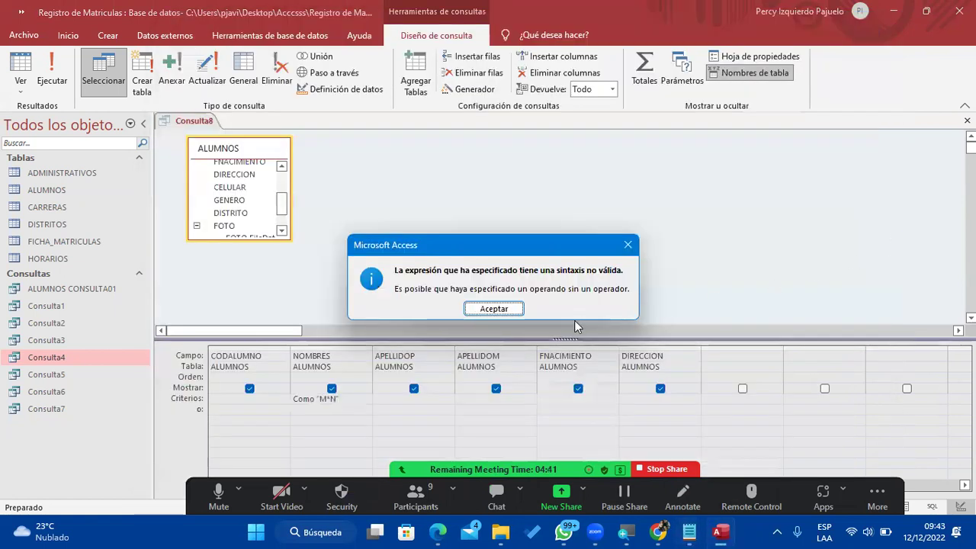
click(495, 308)
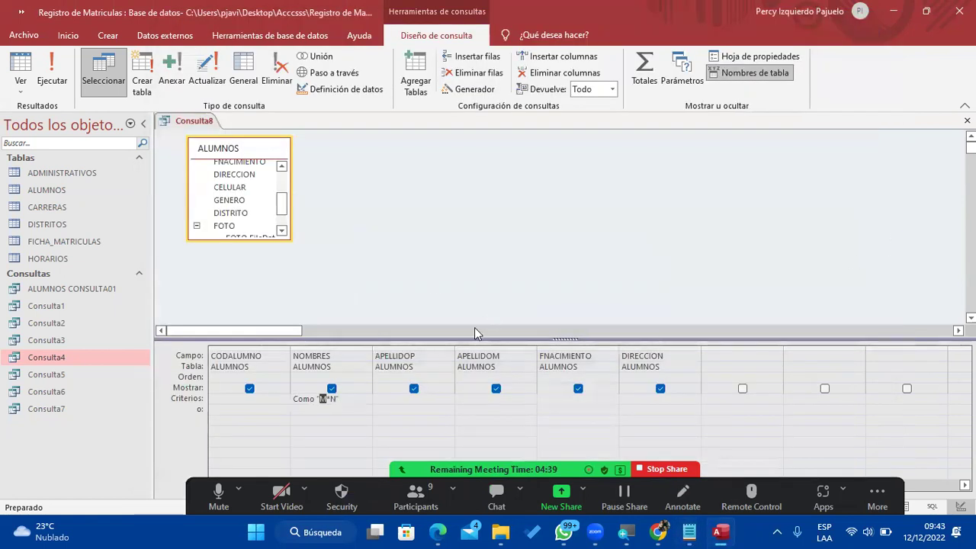
click(333, 406)
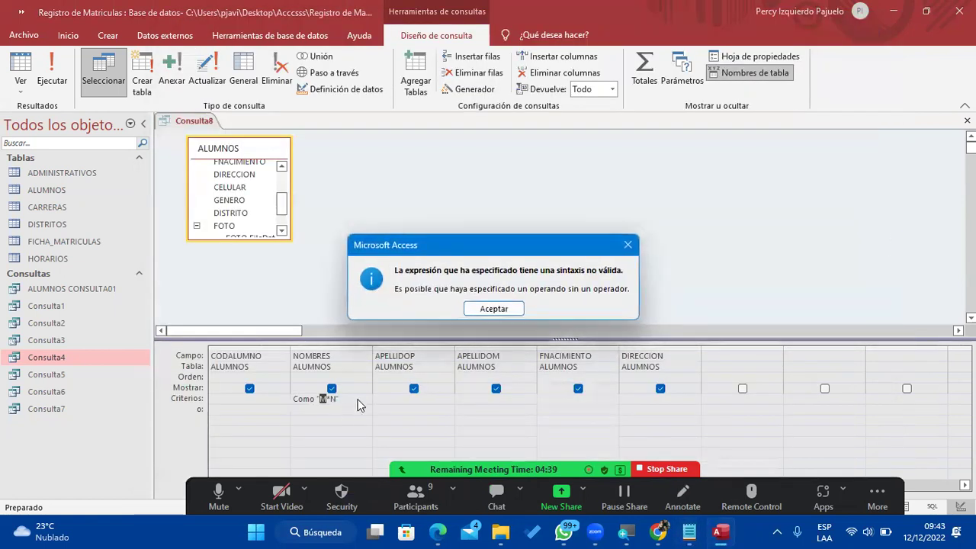
click(494, 309)
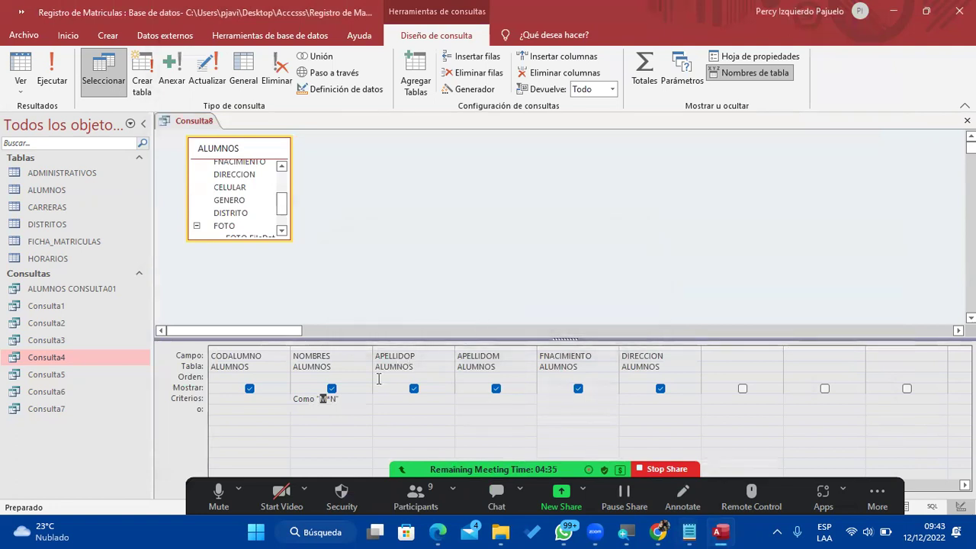
Replace the faulty NOMBRES criterion with como "M*N".
drag(320, 398, 381, 395)
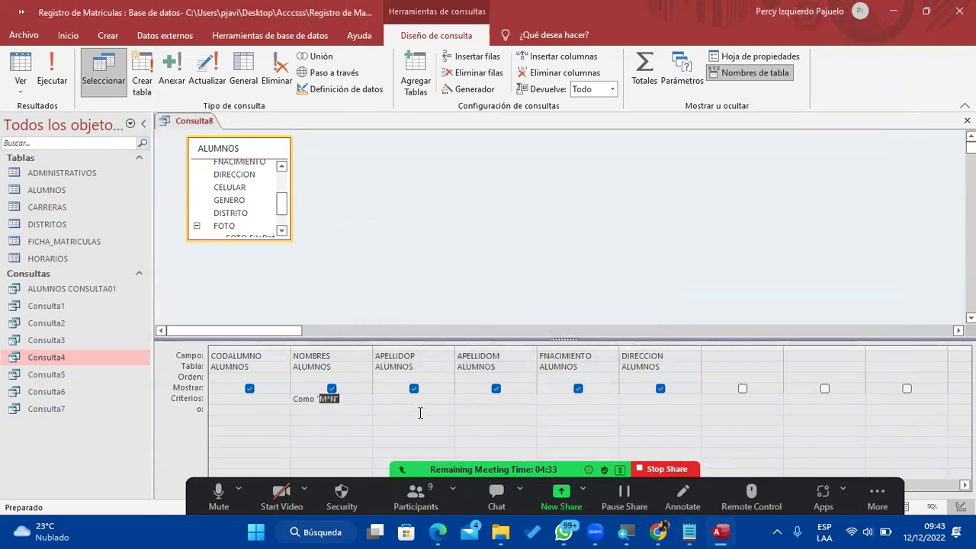
key(BackSpace)
key(BackSpace)
key(BackSpace)
key(BackSpace)
key(BackSpace)
key(BackSpace)
key(BackSpace)
text(como)
key(BackSpace)
key(BackSpace)
key(BackSpace)
key(BackSpace)
key(BackSpace)
text(como )
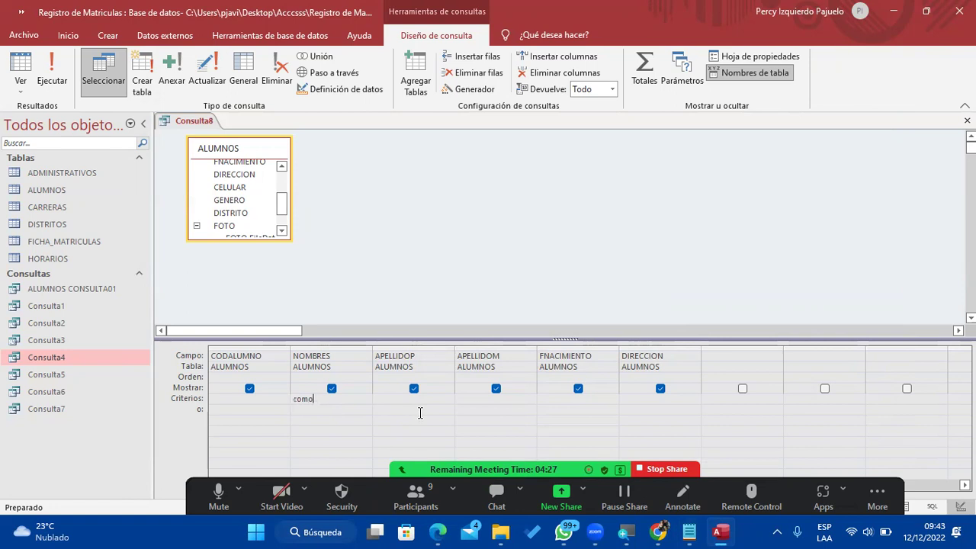
text("M*N)
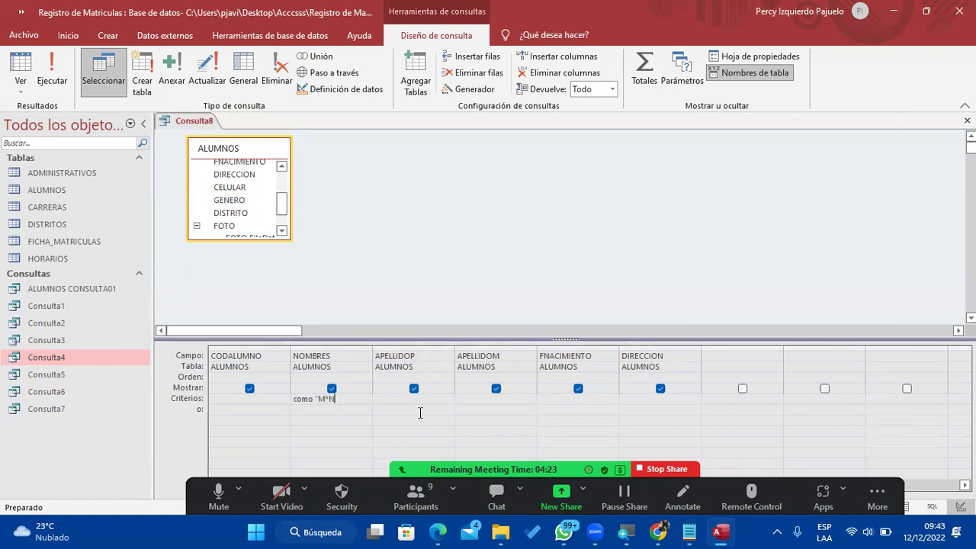
key(Tab)
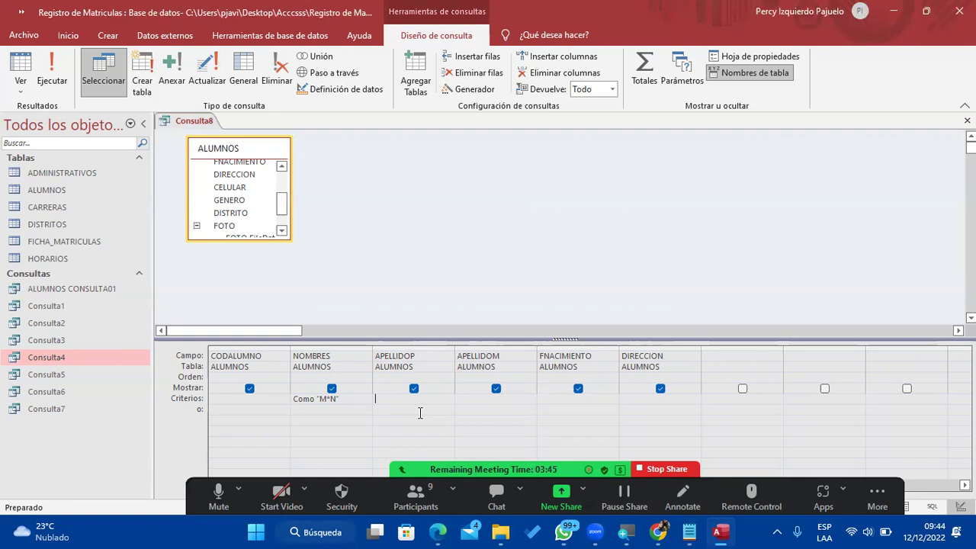
Run the query to show the one student matching M*N and save it as Consulta8.
click(46, 67)
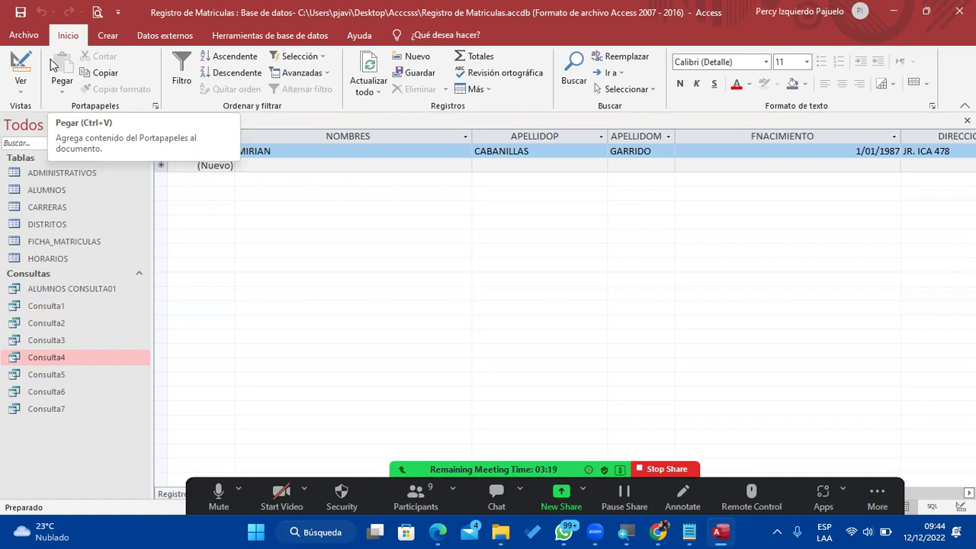
click(21, 12)
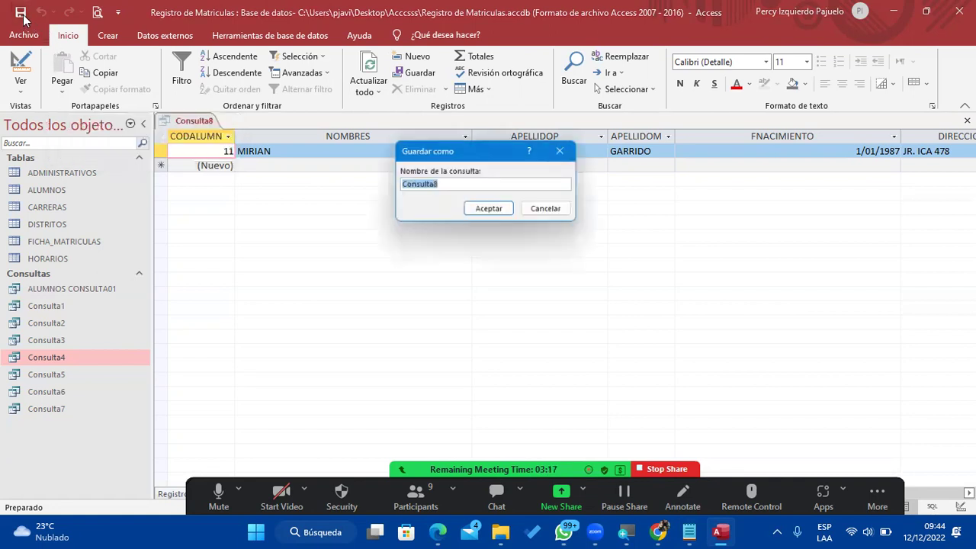
click(491, 210)
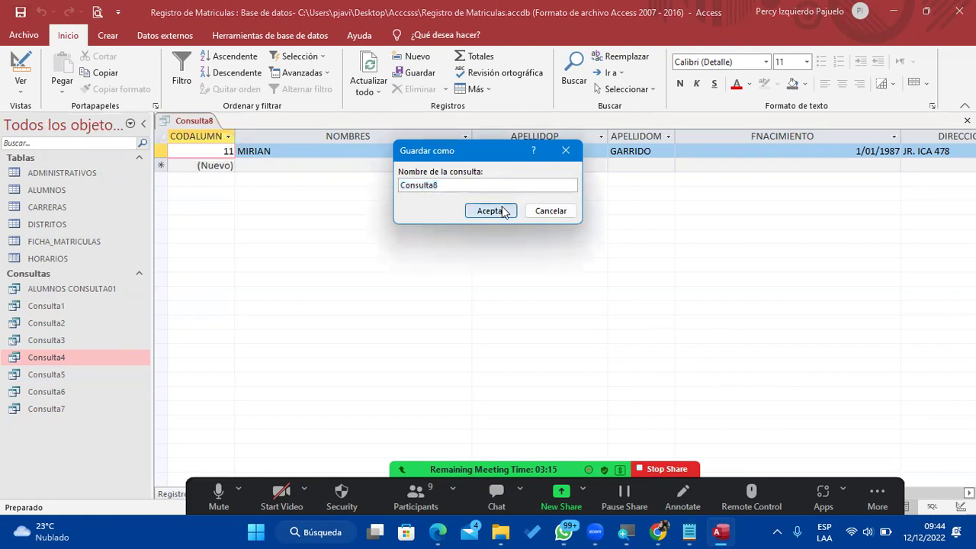
click(688, 531)
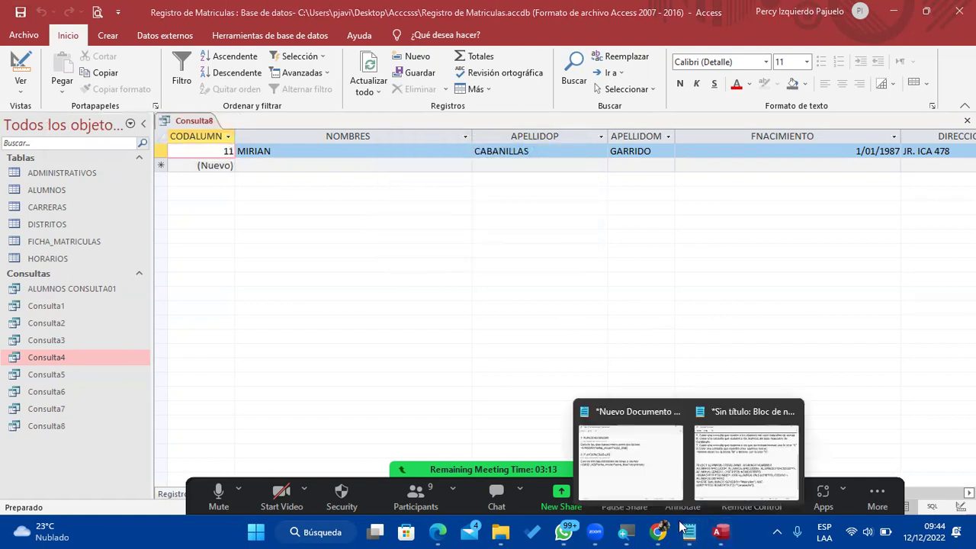
Add exercise 9 below exercise 8: '9. Mostra a los alumnos que nacieron despies de 80'.
click(752, 460)
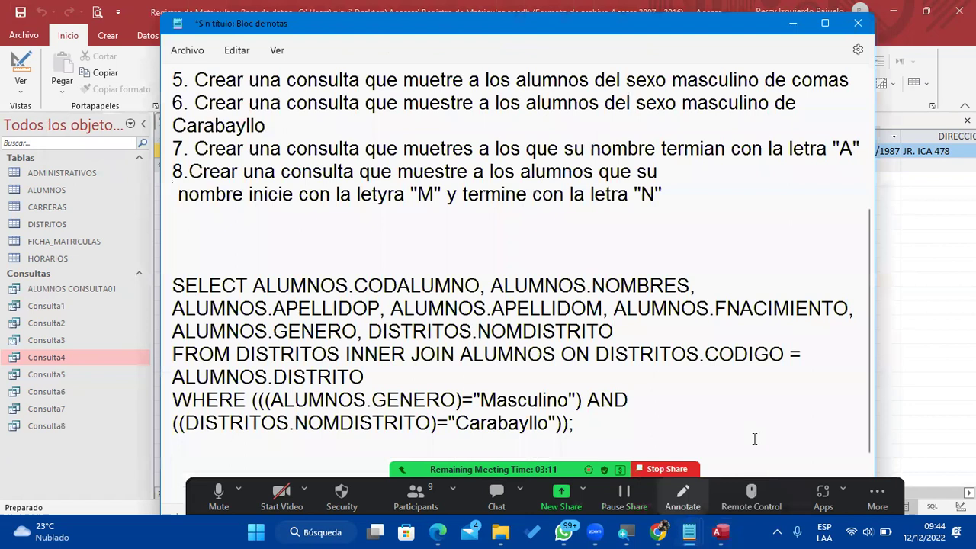
click(718, 196)
key(Return)
key(Return)
key(Return)
key(Up)
text(9.)
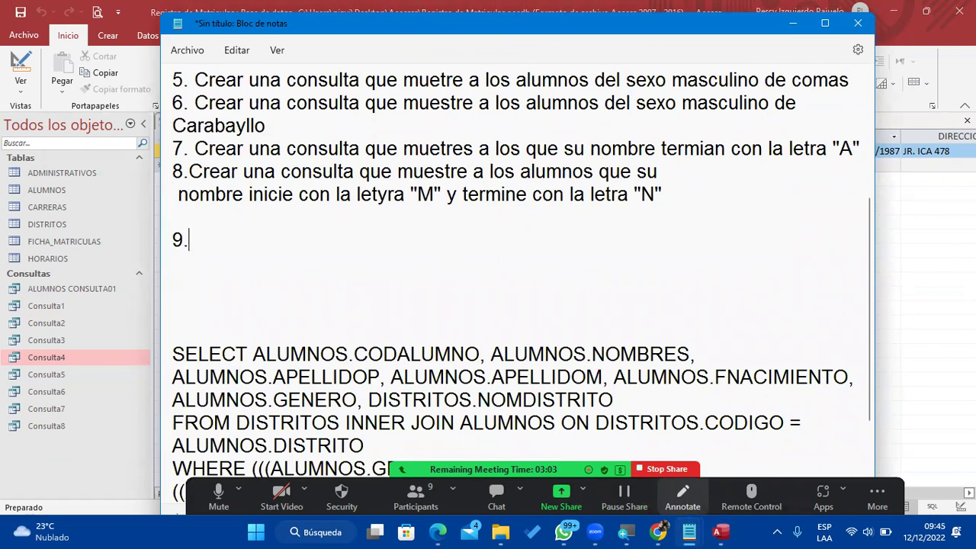
text( Mostra a los alumnos que nacieron despies de 80)
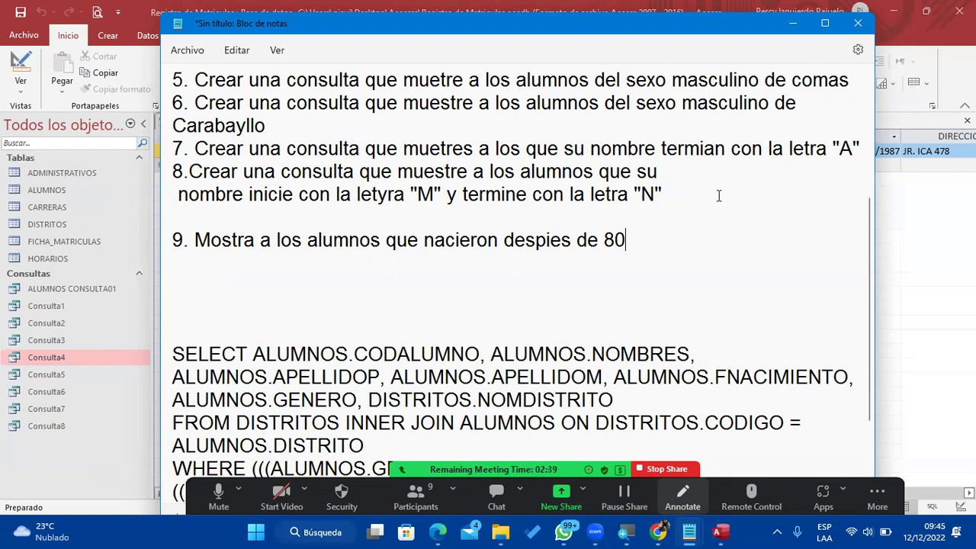
Correct exercise 9 to 'despues de 1980' and begin item '10. Moi'.
click(553, 240)
key(BackSpace)
text(u)
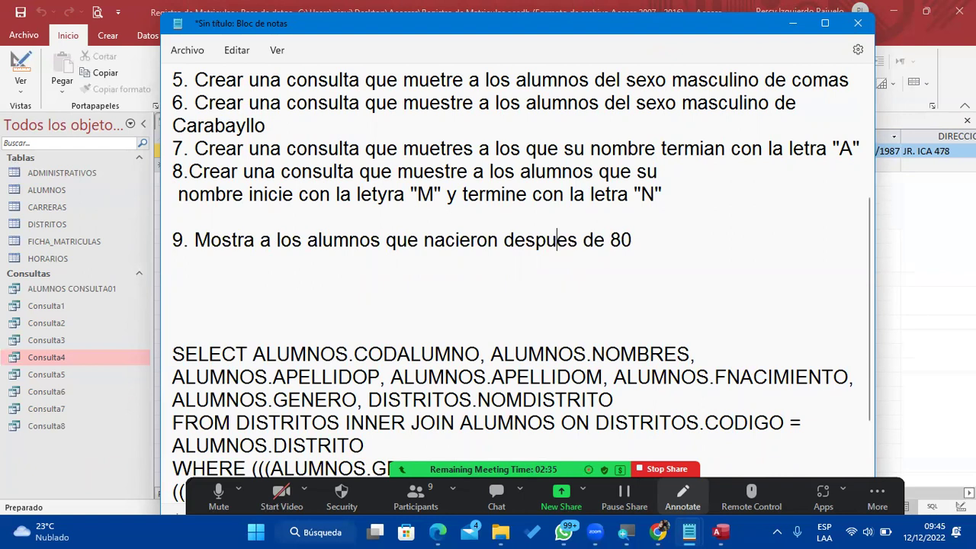
key(Right)
key(Right)
key(Right)
key(Right)
key(Right)
key(Right)
text(19)
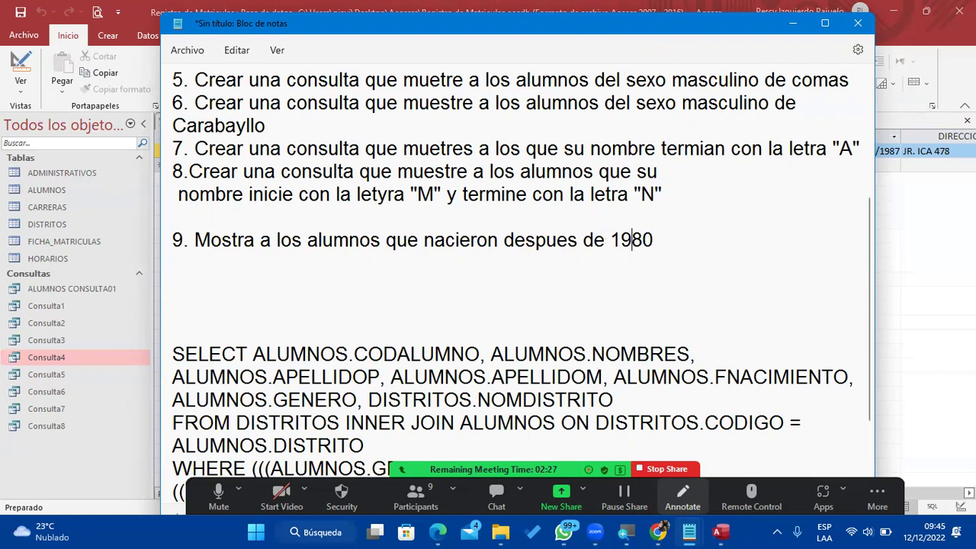
key(Down)
text(10. Moi)
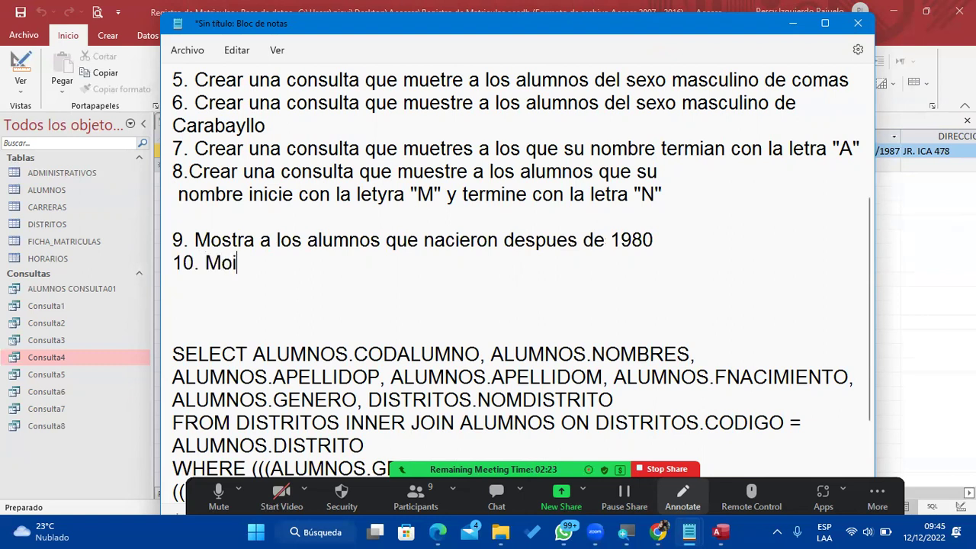